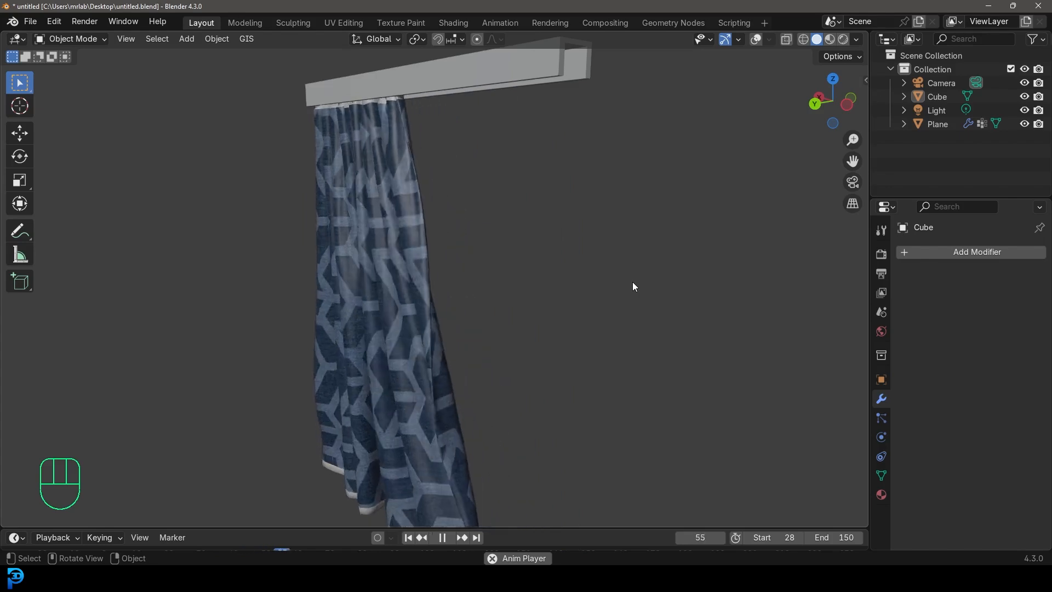
Examine the finished curtain cloth simulation and its hanging rail from several angles while the animation plays.
{"action": "middle_click_drag", "start_coordinate": [633, 282], "coordinate": [439, 219]}
{"action": "middle_click_drag", "start_coordinate": [535, 184], "coordinate": [515, 155]}
{"action": "left_click", "coordinate": [523, 151]}
{"action": "key", "text": "Tab"}
{"action": "middle_click_drag", "start_coordinate": [429, 164], "coordinate": [422, 139]}
{"action": "key", "text": "Tab"}
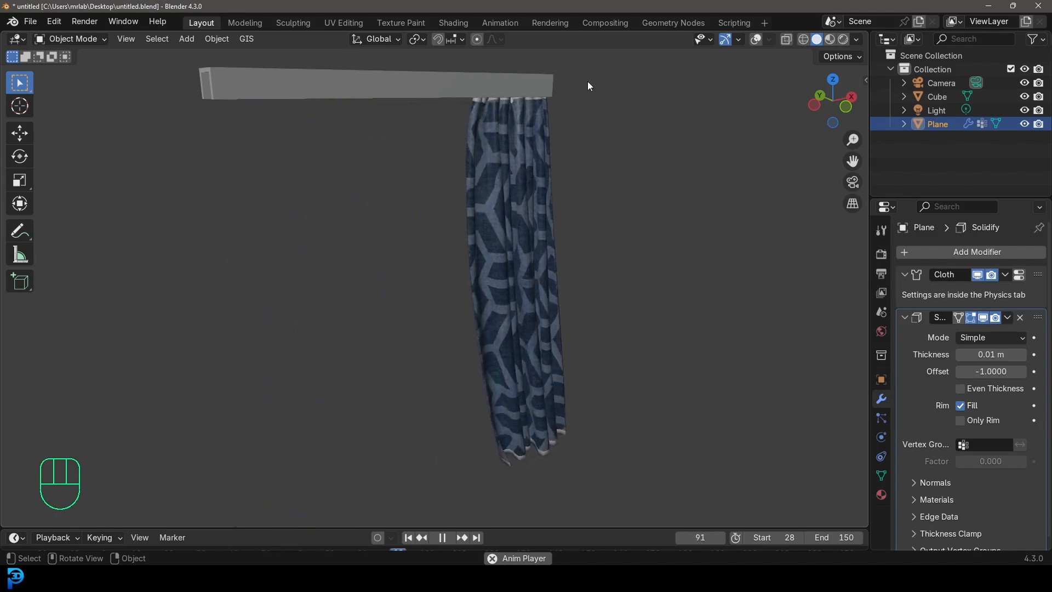
{"action": "middle_click_drag", "start_coordinate": [666, 273], "coordinate": [669, 249]}
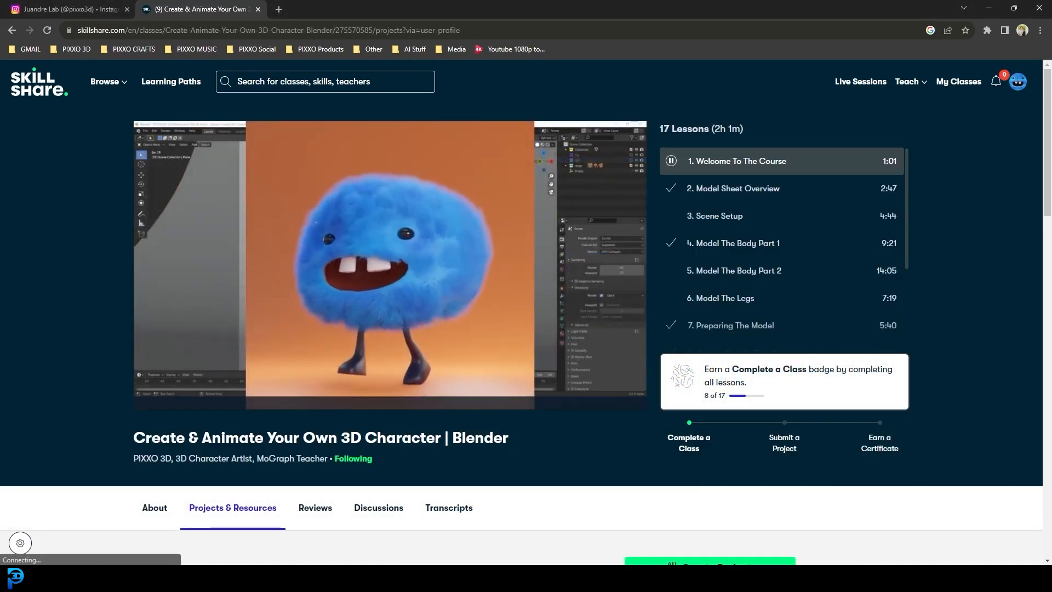
{"action": "left_click", "coordinate": [750, 193]}
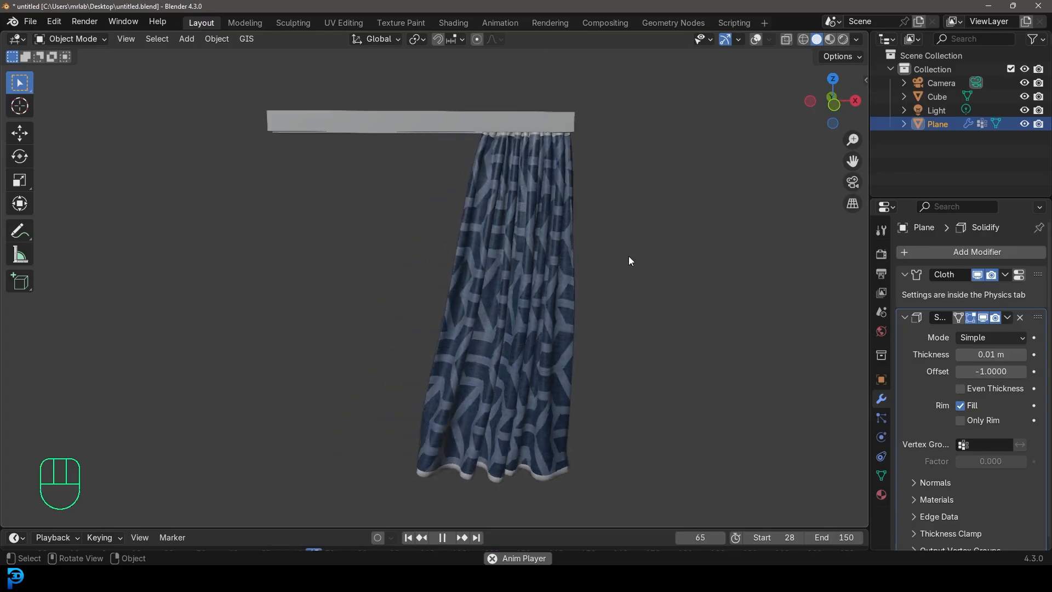
{"action": "middle_click_drag", "start_coordinate": [629, 255], "coordinate": [516, 270]}
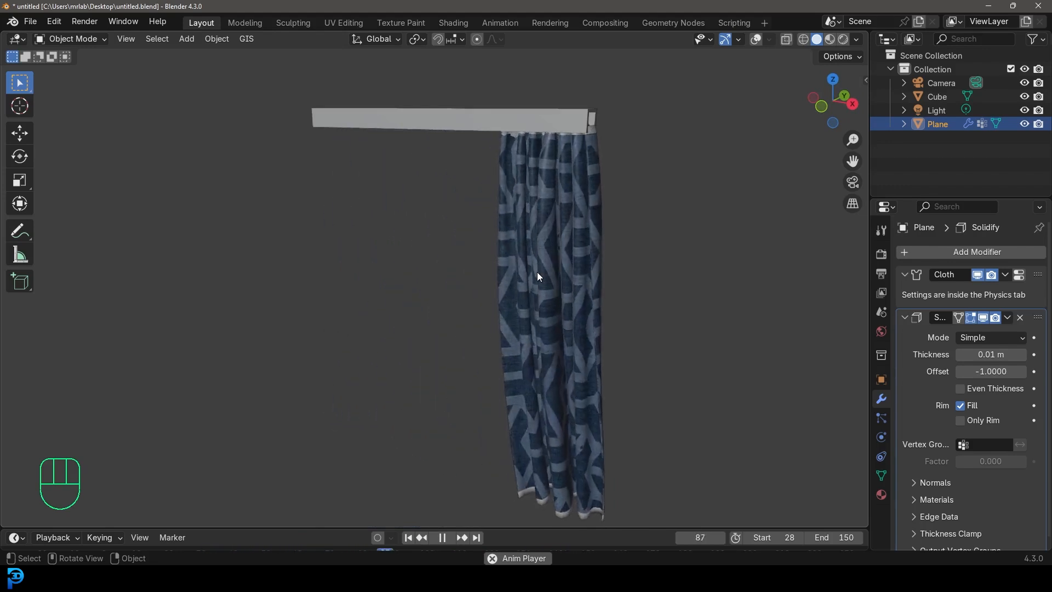
{"action": "middle_click_drag", "start_coordinate": [537, 277], "coordinate": [606, 278]}
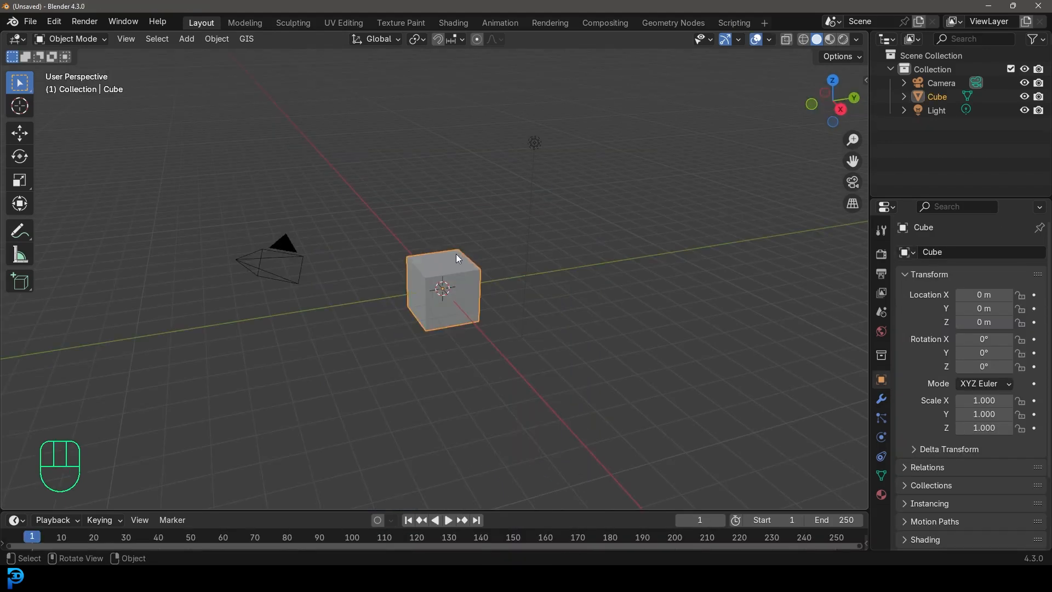
Delete the default cube from the new scene.
{"action": "scroll", "coordinate": [436, 268], "scroll_direction": "up", "scroll_amount": 2}
{"action": "left_click", "coordinate": [428, 285]}
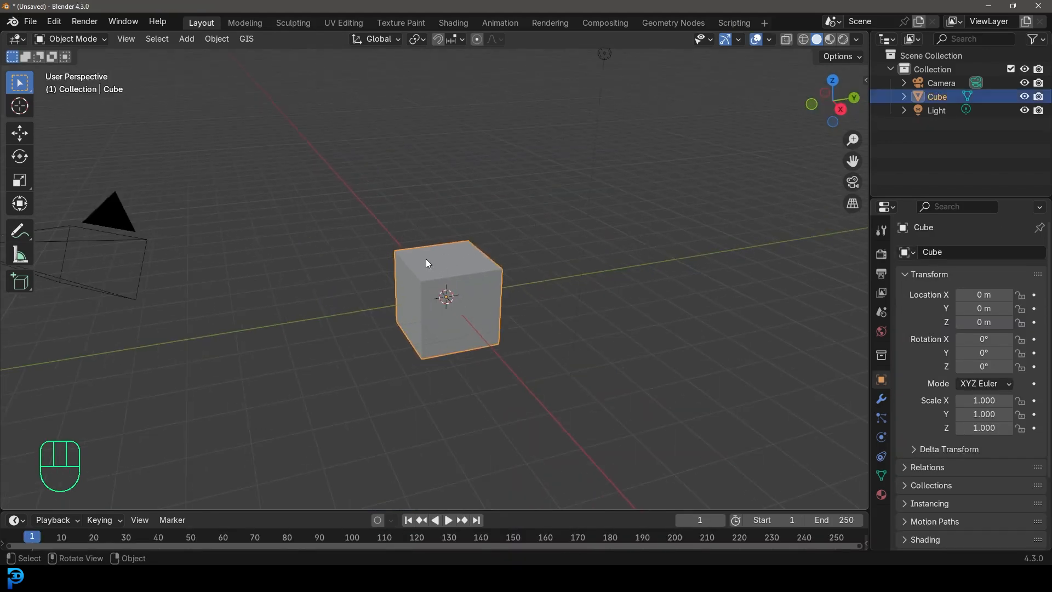
{"action": "key", "text": "Delete"}
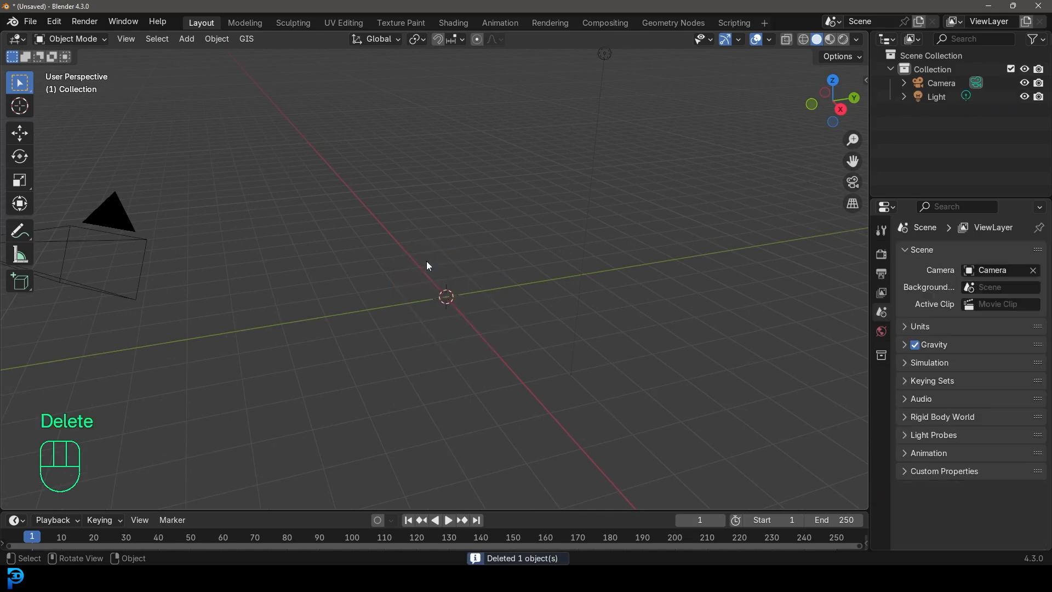
Add a mesh plane at the origin and rotate it 90° about the global X axis so it stands upright.
{"action": "middle_click_drag", "start_coordinate": [410, 281], "coordinate": [423, 271]}
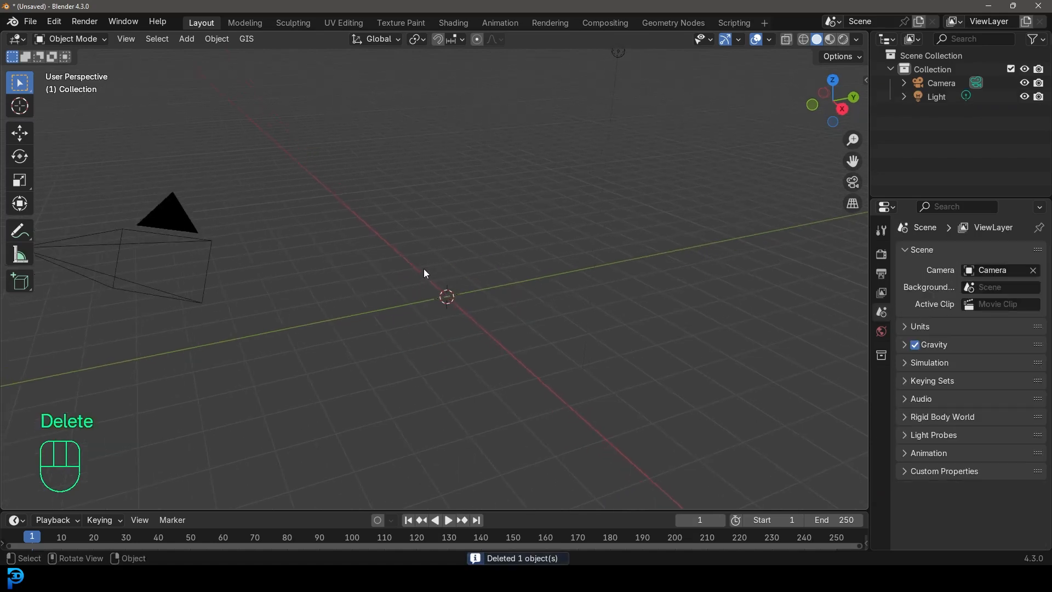
{"action": "key", "text": "shift+a"}
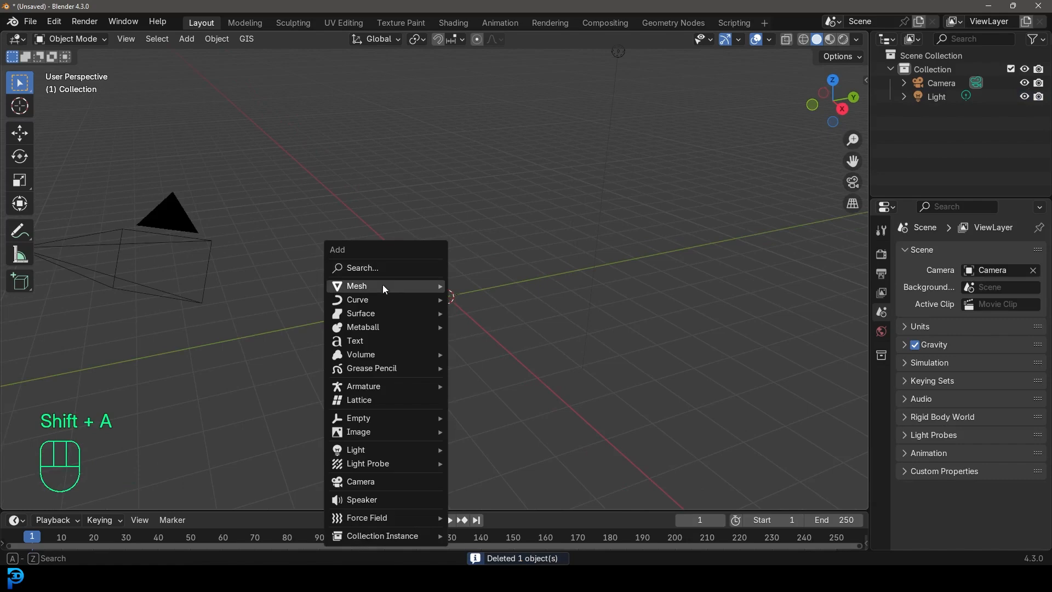
{"action": "mouse_move", "coordinate": [383, 285]}
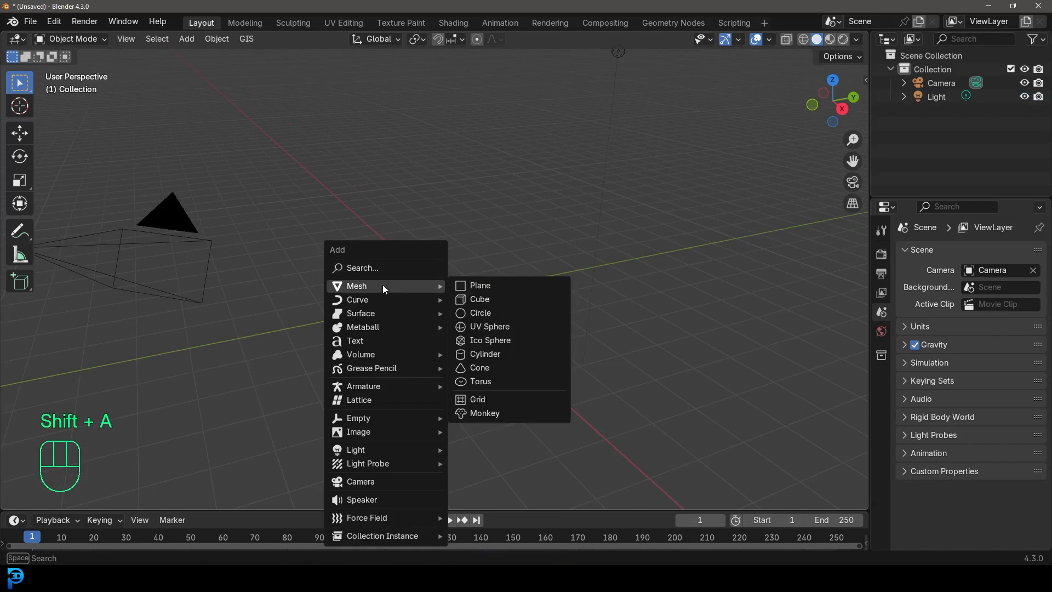
{"action": "left_click", "coordinate": [478, 286]}
{"action": "middle_click_drag", "start_coordinate": [392, 278], "coordinate": [494, 325]}
{"action": "type", "text": "r"}
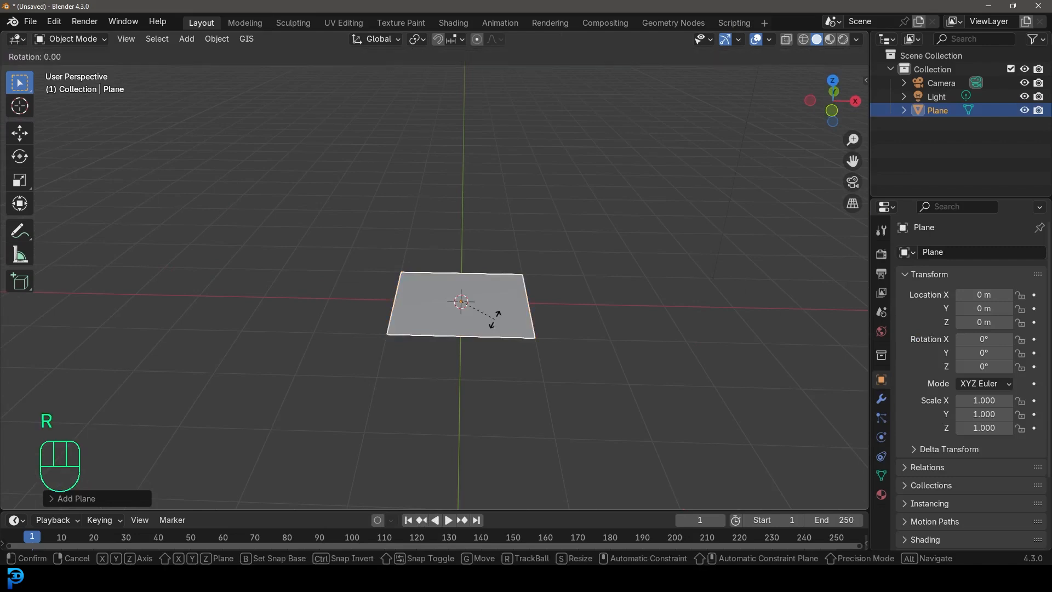
{"action": "type", "text": "x90"}
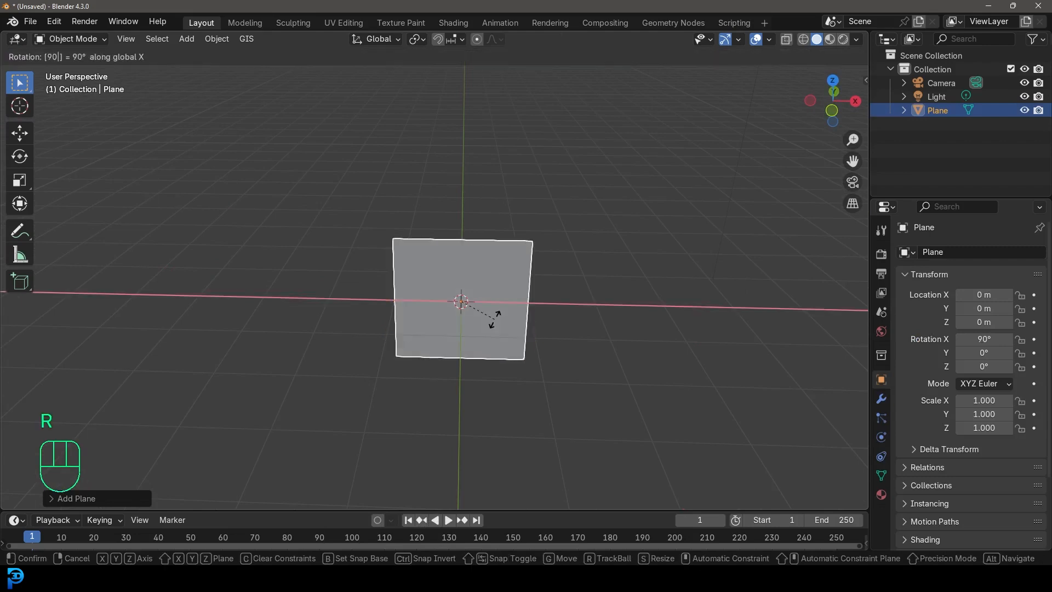
{"action": "left_click", "coordinate": [495, 318]}
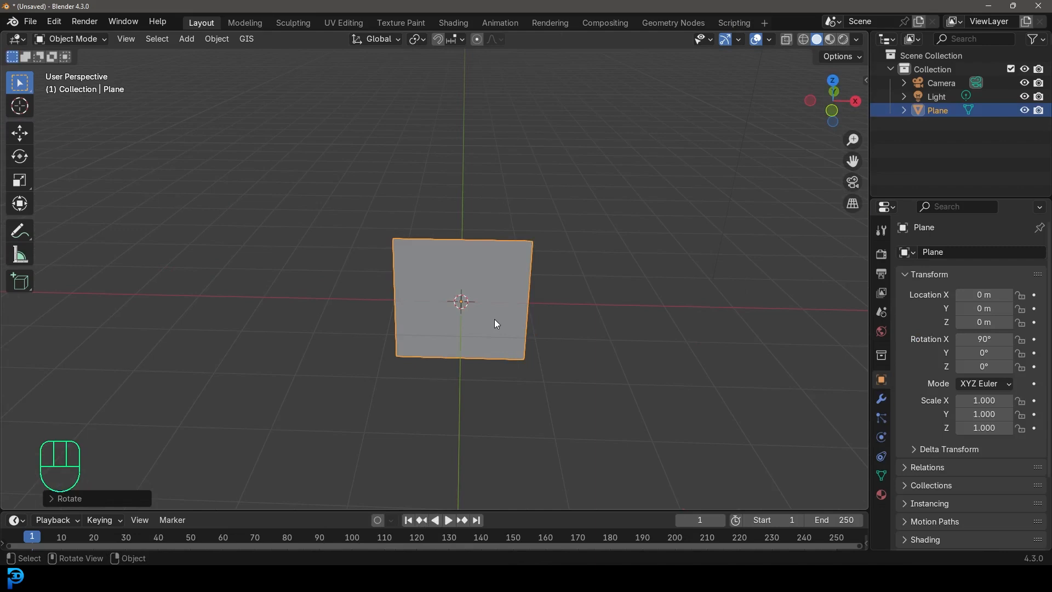
Subdivide the whole upright plane in Edit Mode with 60 cuts.
{"action": "scroll", "coordinate": [494, 318], "scroll_direction": "up", "scroll_amount": 2}
{"action": "middle_click_drag", "start_coordinate": [512, 305], "coordinate": [496, 289]}
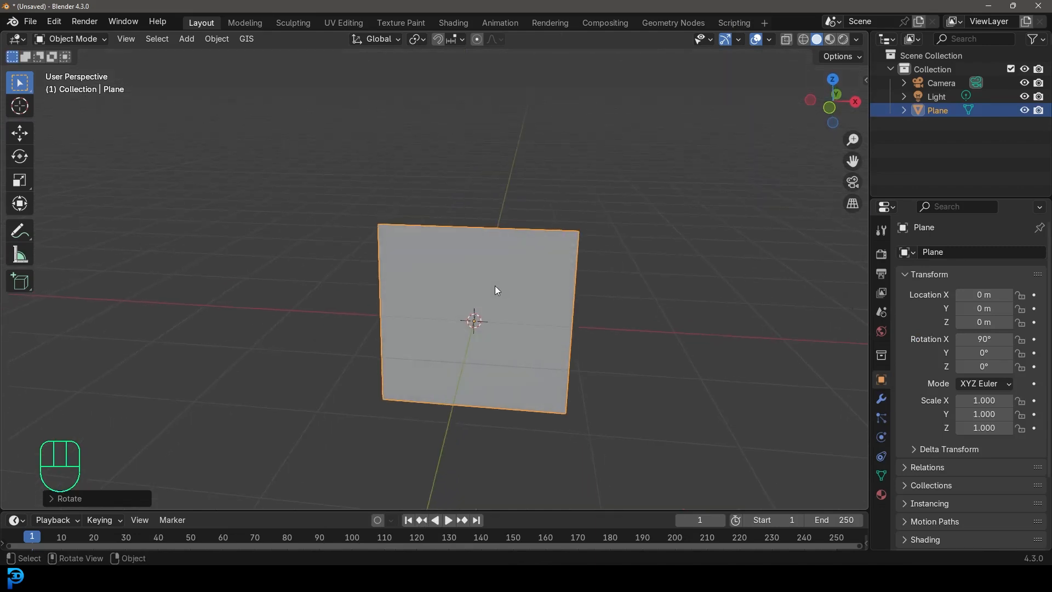
{"action": "scroll", "coordinate": [497, 290], "scroll_direction": "up", "scroll_amount": 2}
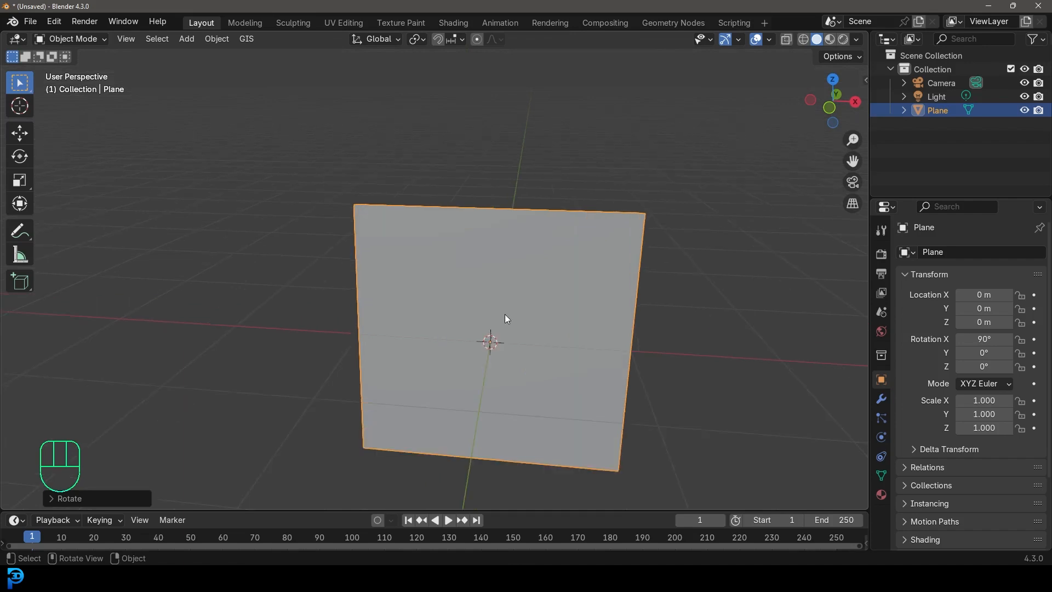
{"action": "key", "text": "Tab"}
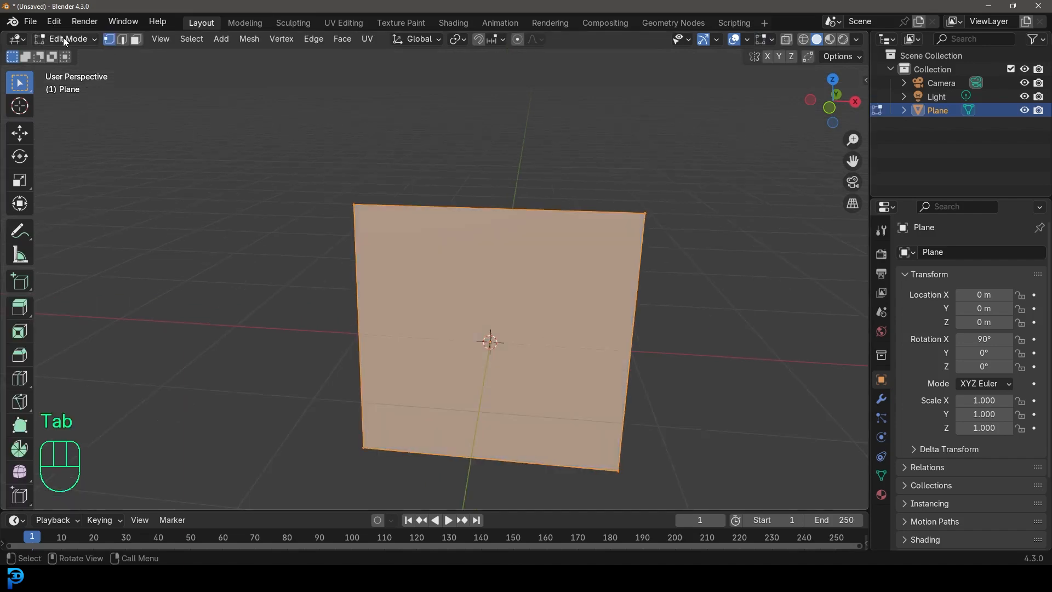
{"action": "middle_click_drag", "start_coordinate": [534, 300], "coordinate": [504, 219]}
{"action": "left_click_drag", "start_coordinate": [212, 91], "coordinate": [654, 490]}
{"action": "right_click", "coordinate": [463, 226]}
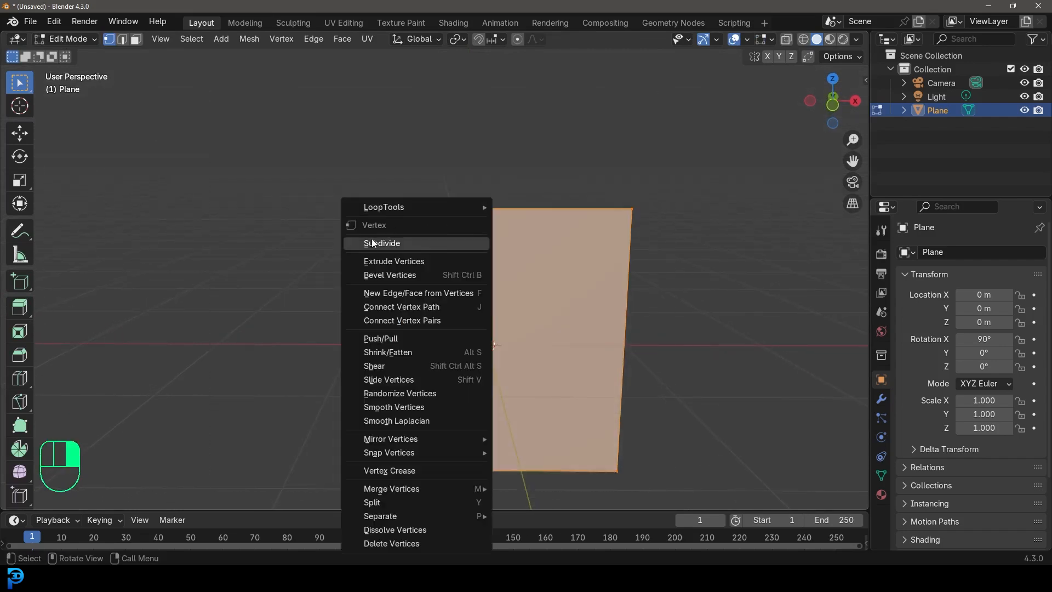
{"action": "left_click", "coordinate": [408, 243]}
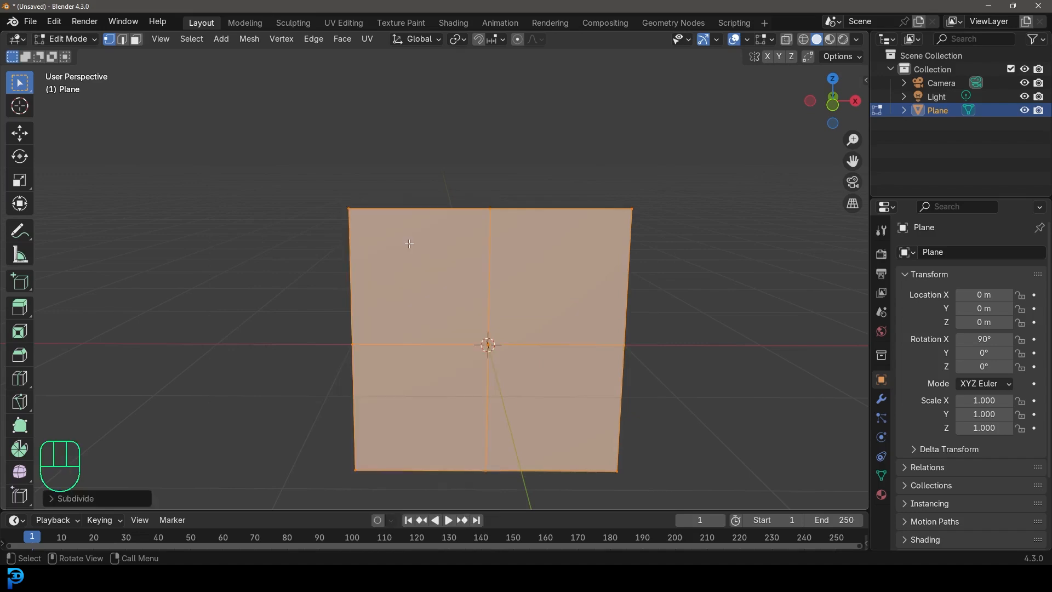
{"action": "left_click", "coordinate": [55, 498]}
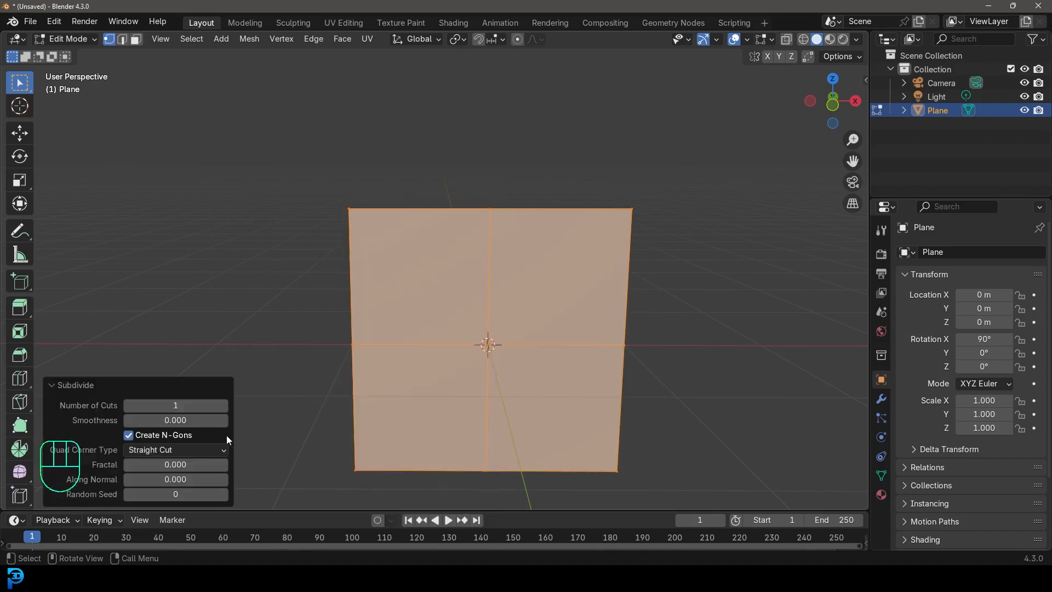
{"action": "left_click", "coordinate": [191, 405]}
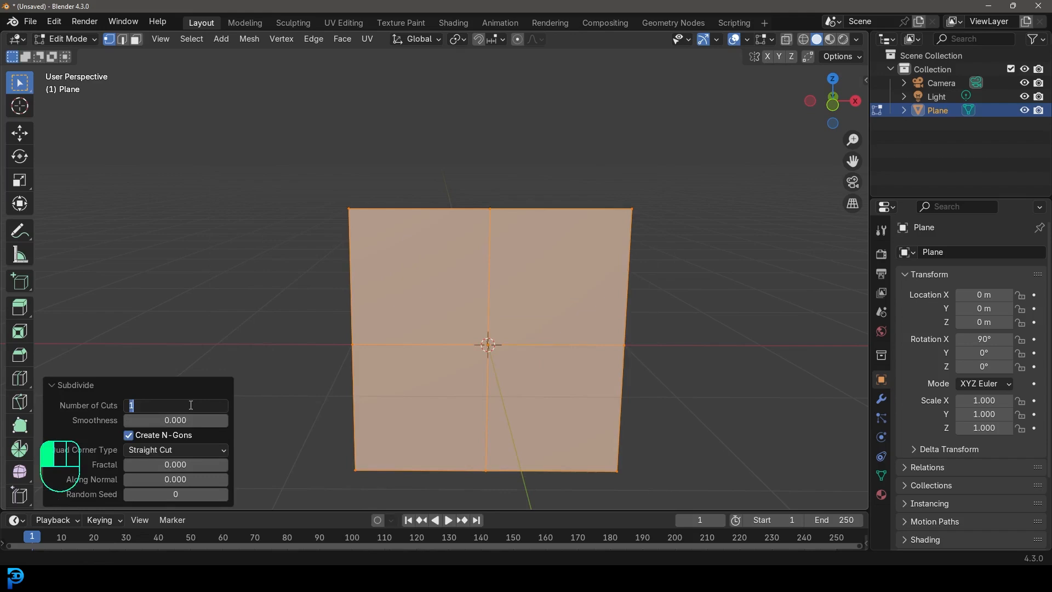
{"action": "type", "text": "60"}
{"action": "key", "text": "Return"}
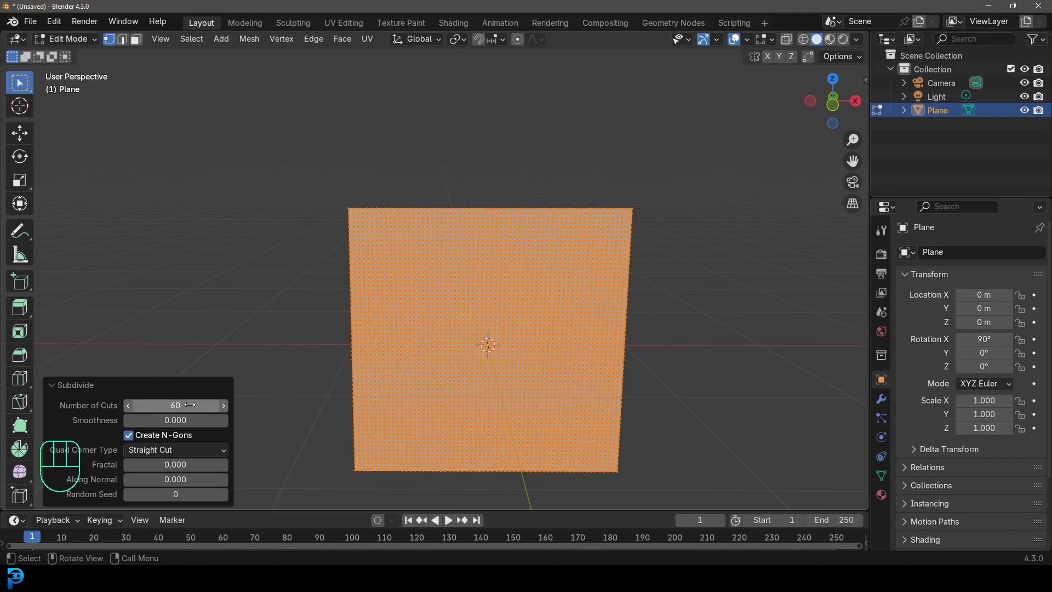
Try the plane's subdivision with 100 cuts, and return the number of cuts to 60.
{"action": "left_click", "coordinate": [189, 405]}
{"action": "type", "text": "100"}
{"action": "key", "text": "Return"}
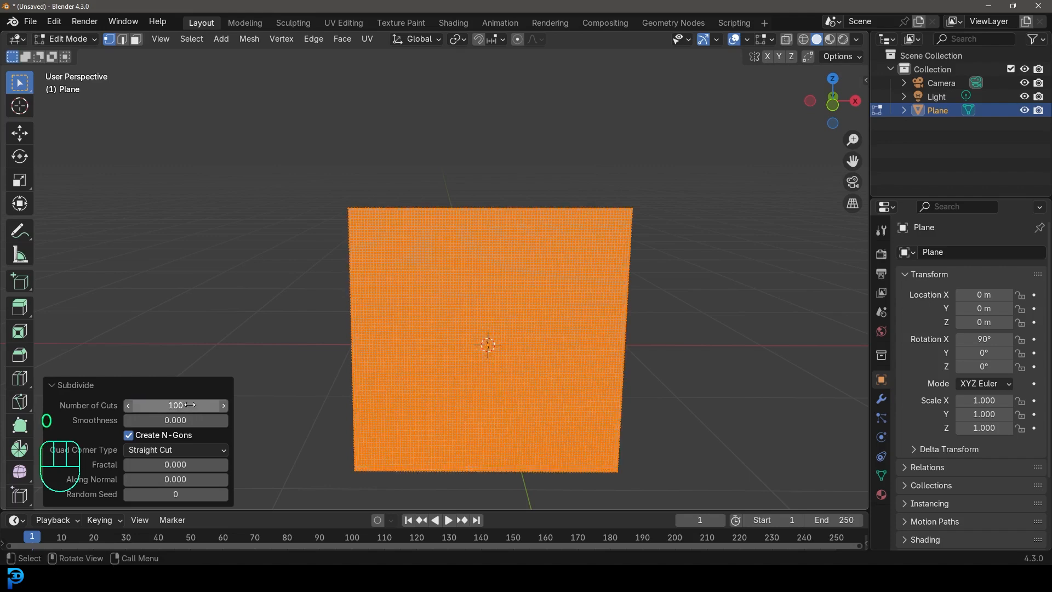
{"action": "left_click", "coordinate": [190, 405]}
{"action": "type", "text": "60"}
{"action": "key", "text": "Return"}
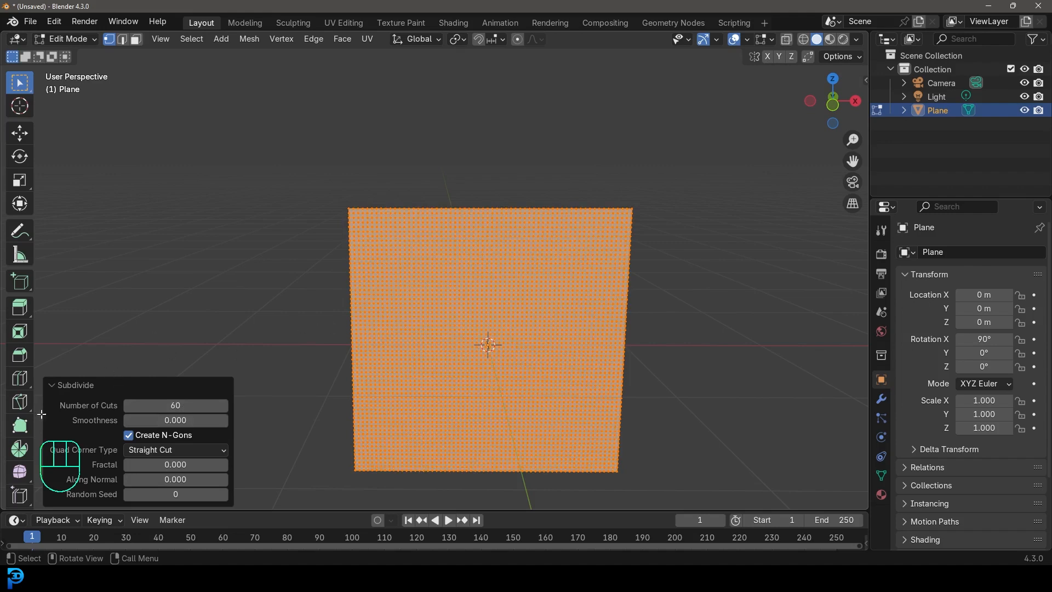
{"action": "left_click", "coordinate": [51, 385]}
{"action": "scroll", "coordinate": [425, 217], "scroll_direction": "up", "scroll_amount": 4}
{"action": "middle_click_drag", "start_coordinate": [400, 170], "coordinate": [414, 163]}
{"action": "middle_click_drag", "start_coordinate": [414, 164], "coordinate": [373, 241], "text": "shift"}
{"action": "scroll", "coordinate": [373, 241], "scroll_direction": "up", "scroll_amount": 1}
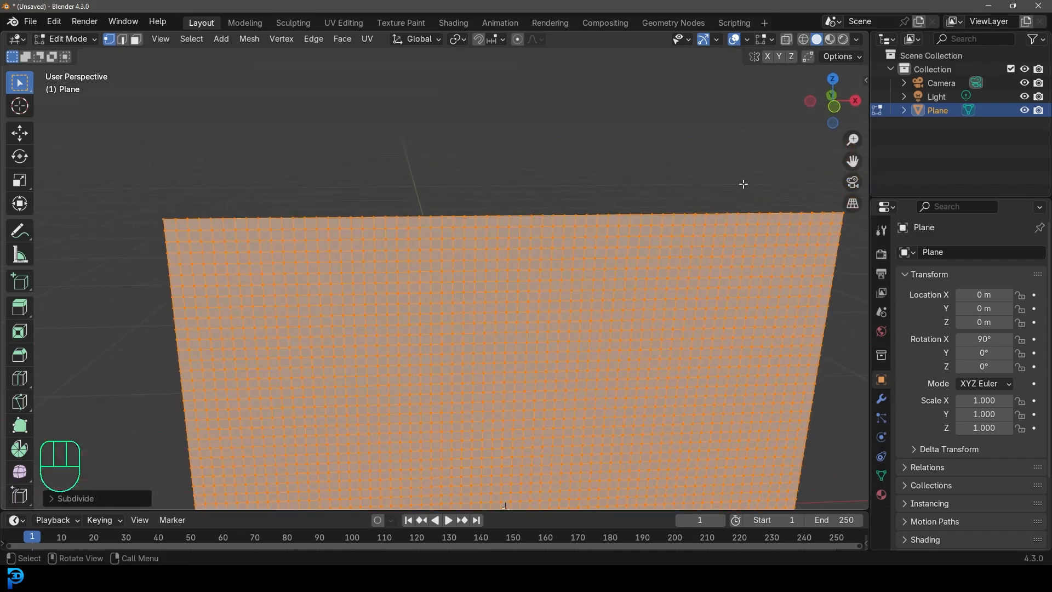
{"action": "middle_click_drag", "start_coordinate": [181, 203], "coordinate": [162, 232], "text": "shift"}
{"action": "left_click", "coordinate": [129, 239]}
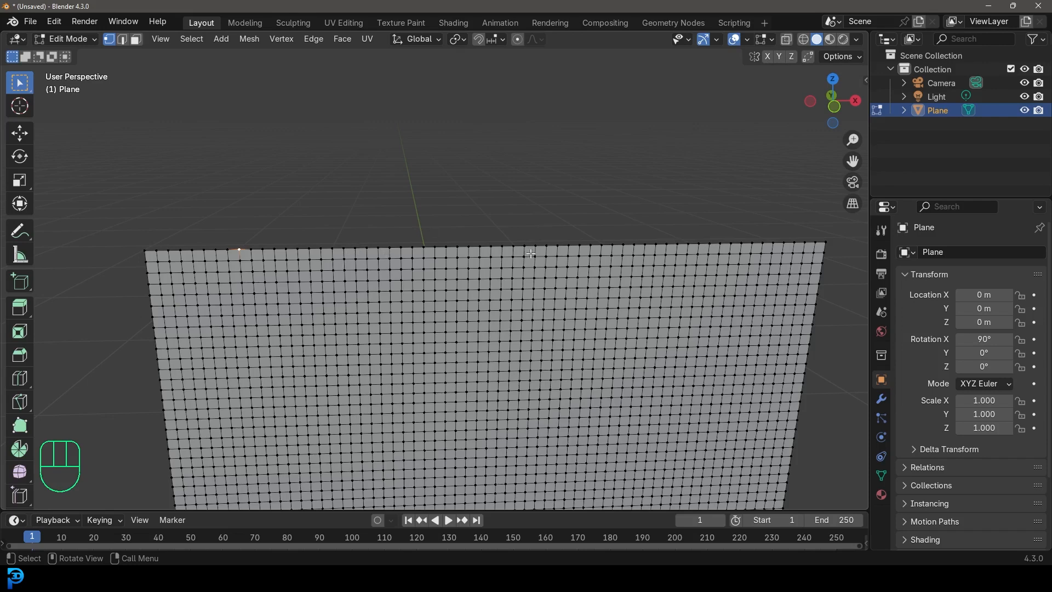
{"action": "middle_click_drag", "start_coordinate": [169, 379], "coordinate": [349, 409]}
{"action": "scroll", "coordinate": [430, 323], "scroll_direction": "up", "scroll_amount": 3}
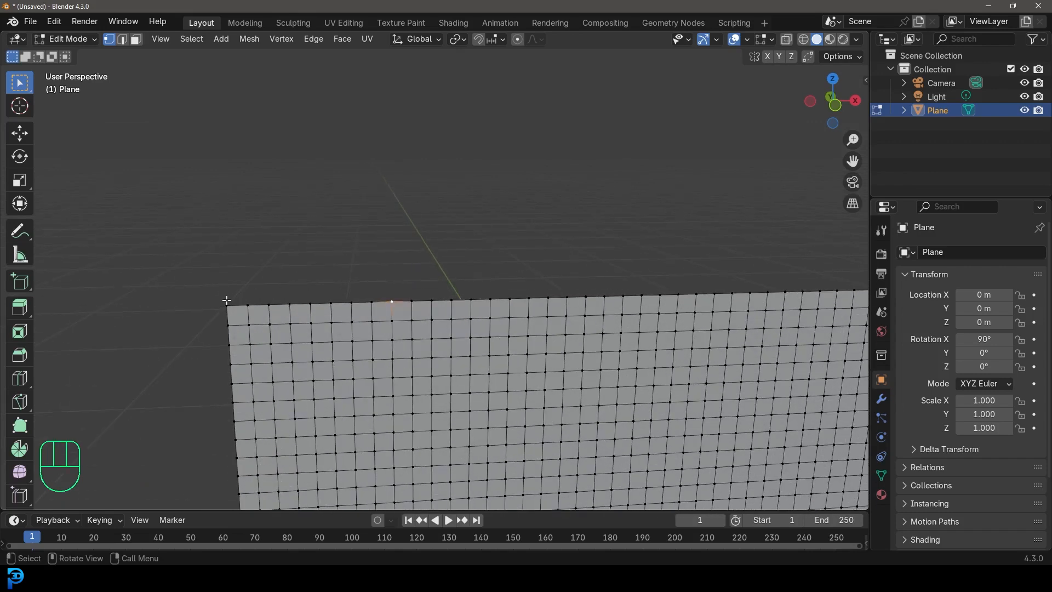
{"action": "left_click", "coordinate": [226, 302]}
{"action": "left_click", "coordinate": [312, 302]}
{"action": "left_click", "coordinate": [351, 302]}
{"action": "scroll", "coordinate": [498, 283], "scroll_direction": "down", "scroll_amount": 2}
{"action": "middle_click_drag", "start_coordinate": [351, 281], "coordinate": [480, 282], "text": "shift"}
{"action": "scroll", "coordinate": [479, 283], "scroll_direction": "up", "scroll_amount": 2}
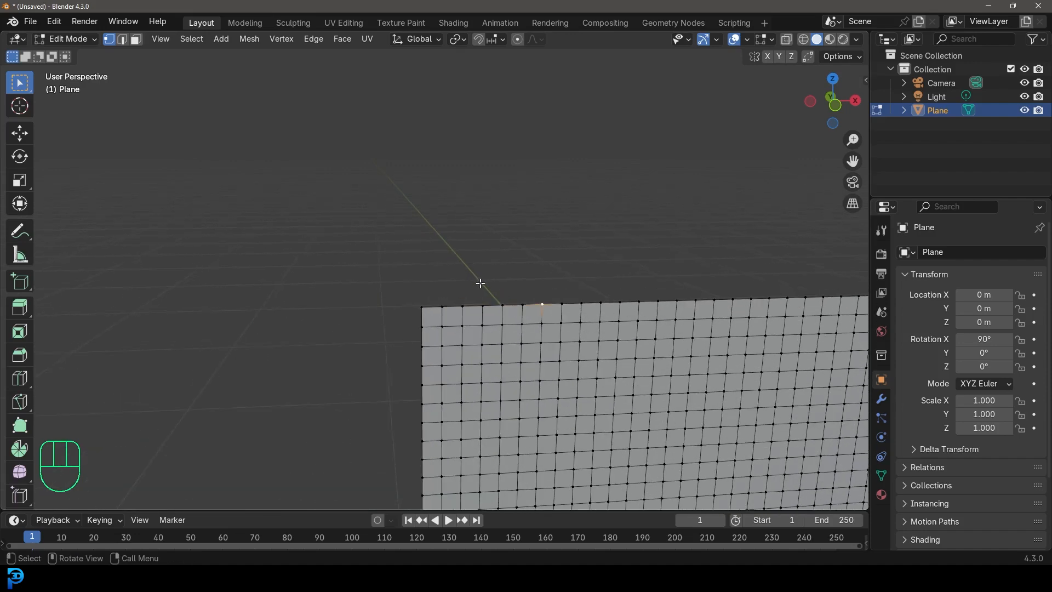
Select the upper-left corner vertex of the plane plus the fourth vertex after it along the top edge.
{"action": "left_click", "coordinate": [422, 306]}
{"action": "middle_click_drag", "start_coordinate": [422, 306], "coordinate": [454, 309]}
{"action": "scroll", "coordinate": [456, 322], "scroll_direction": "up", "scroll_amount": 3}
{"action": "middle_click_drag", "start_coordinate": [445, 360], "coordinate": [394, 296], "text": "shift"}
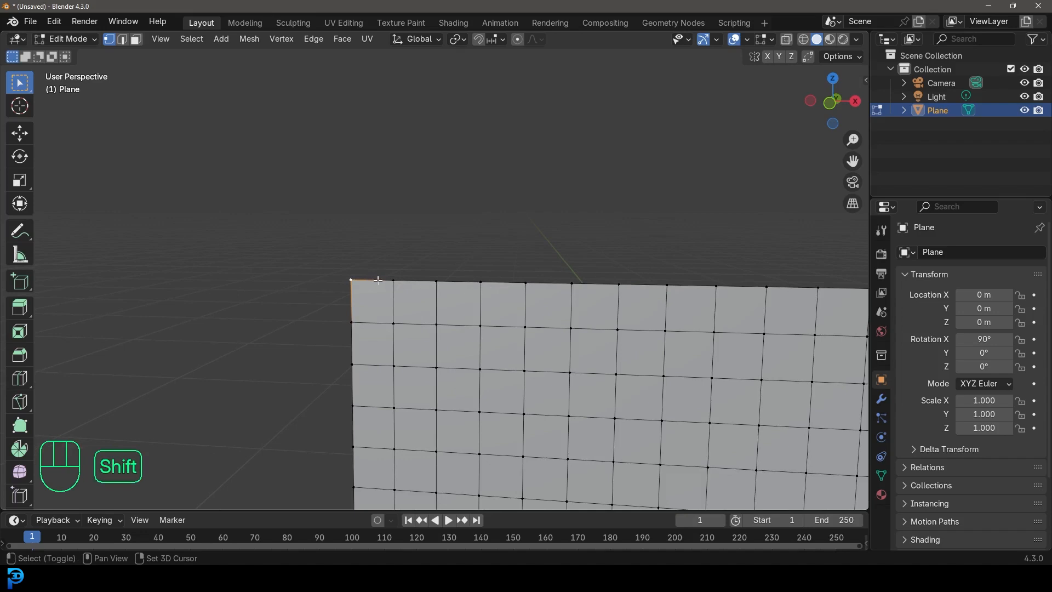
{"action": "left_click", "coordinate": [529, 286], "text": "shift"}
Extend the selection to every fourth vertex along the rest of the plane's top edge, and show the mesh in wireframe.
{"action": "scroll", "coordinate": [575, 270], "scroll_direction": "down", "scroll_amount": 2}
{"action": "middle_click_drag", "start_coordinate": [617, 258], "coordinate": [619, 272]}
{"action": "middle_click_drag", "start_coordinate": [650, 257], "coordinate": [525, 244], "text": "shift"}
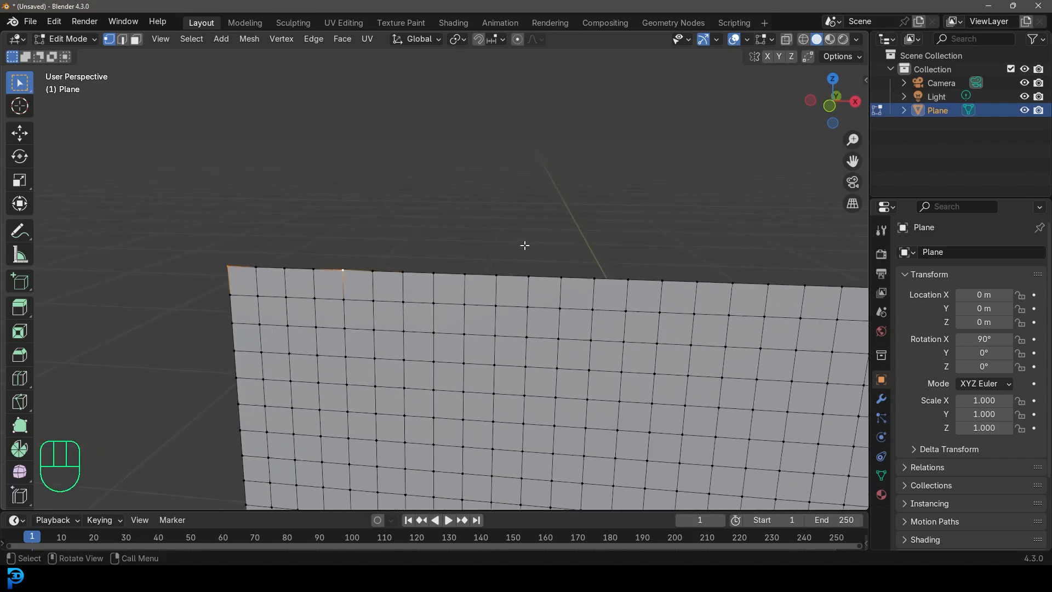
{"action": "key", "text": "shift+ctrl+KP_Add"}
{"action": "key", "text": "shift+ctrl+KP_Add"}
{"action": "key", "text": "shift+ctrl+KP_Add"}
{"action": "key", "text": "shift+ctrl+KP_Add"}
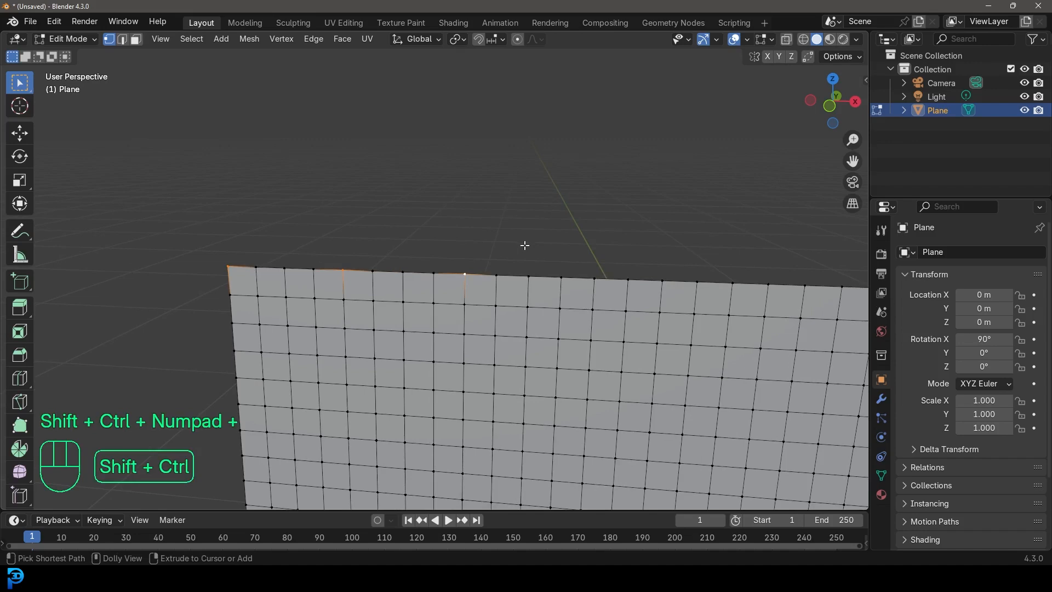
{"action": "key", "text": "shift+ctrl+KP_Add"}
{"action": "key", "text": "shift+ctrl+KP_Add"}
{"action": "key", "text": "shift+ctrl+KP_Add"}
{"action": "key", "text": "shift+ctrl+KP_Add"}
{"action": "scroll", "coordinate": [524, 245], "scroll_direction": "down", "scroll_amount": 7}
{"action": "middle_click_drag", "start_coordinate": [608, 261], "coordinate": [399, 256], "text": "shift"}
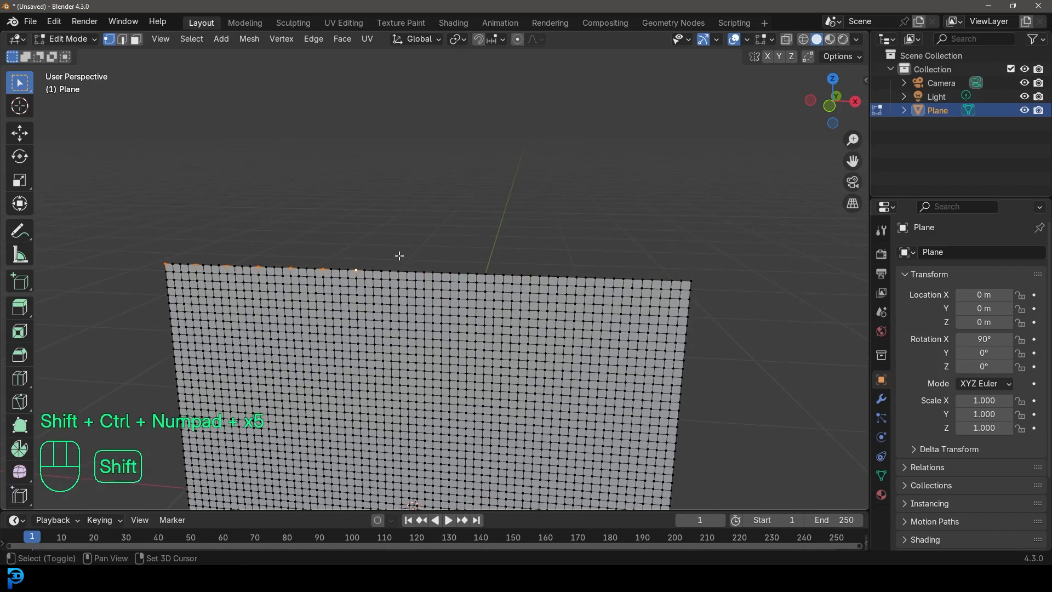
{"action": "key", "text": "shift+ctrl+KP_Add"}
{"action": "key", "text": "shift+ctrl+KP_Add"}
{"action": "key", "text": "shift+ctrl+KP_Add"}
{"action": "key", "text": "shift+ctrl+KP_Add"}
{"action": "key", "text": "shift+ctrl+KP_Add"}
{"action": "key", "text": "shift+ctrl+KP_Add"}
{"action": "key", "text": "shift+ctrl+KP_Add"}
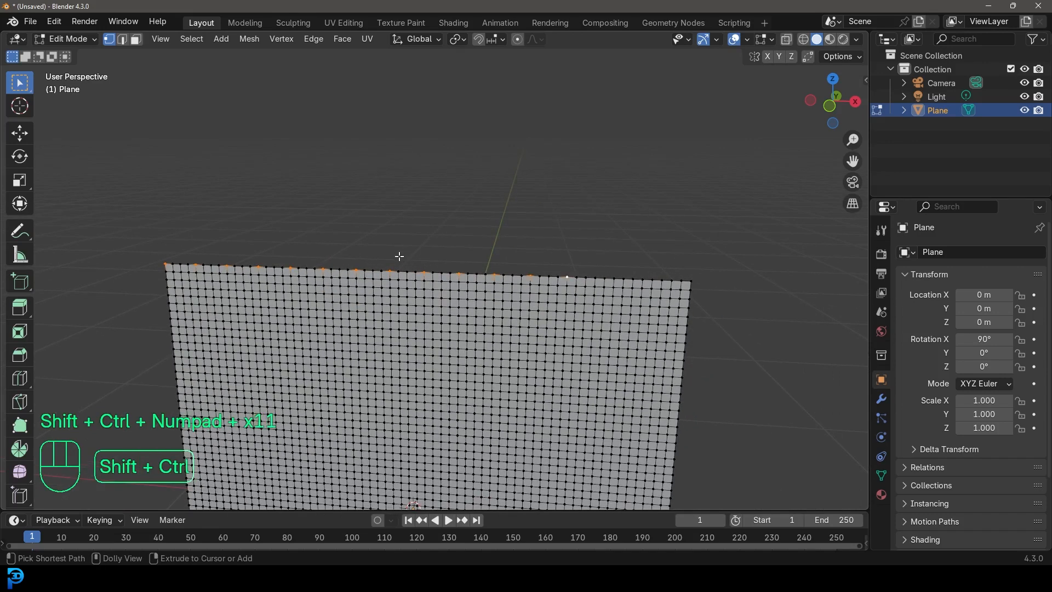
{"action": "key", "text": "shift+ctrl+KP_Add"}
{"action": "key", "text": "shift+ctrl+KP_Add"}
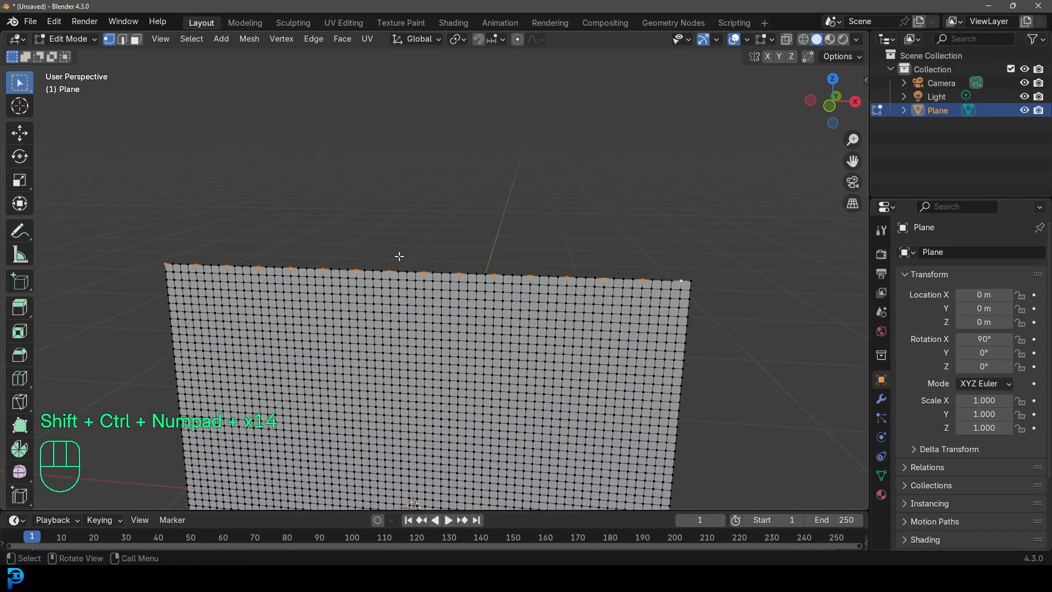
{"action": "key", "text": "z"}
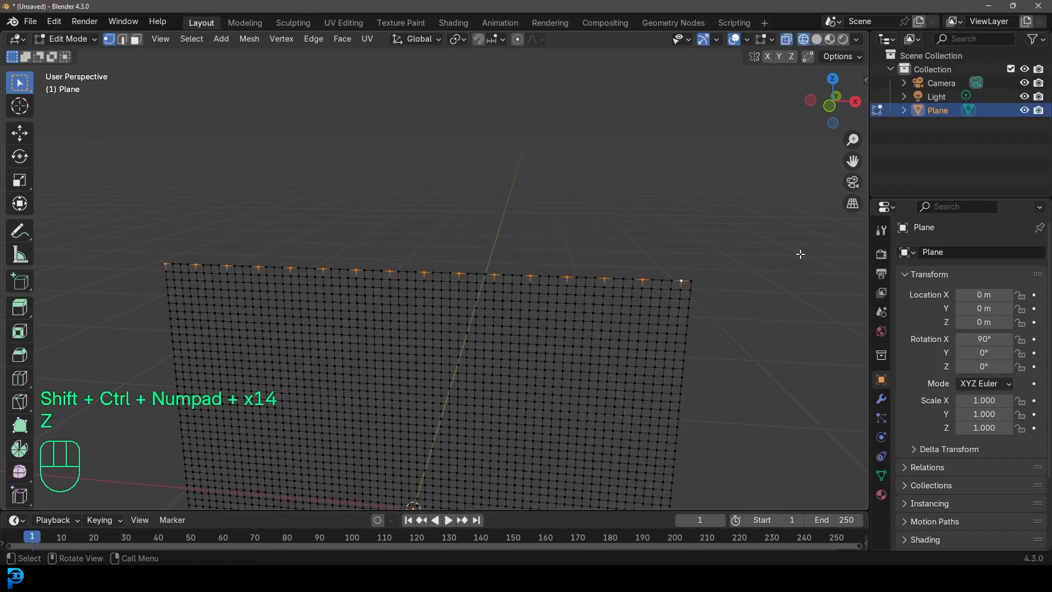
{"action": "middle_click_drag", "start_coordinate": [406, 285], "coordinate": [439, 258], "text": "shift"}
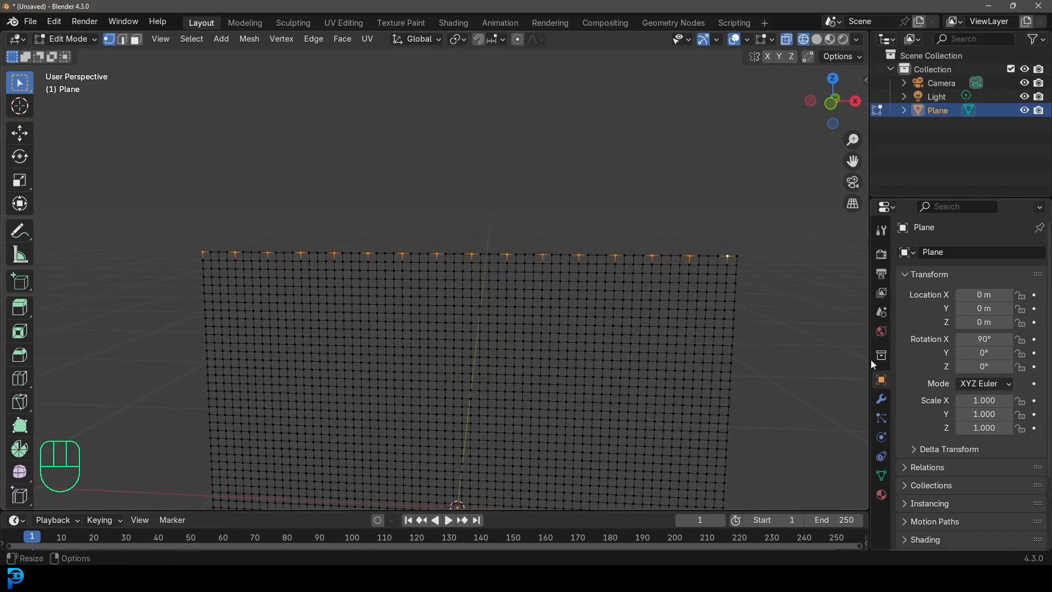
Add a vertex group to the plane and name it Curtain Pinning.
{"action": "left_click", "coordinate": [880, 475]}
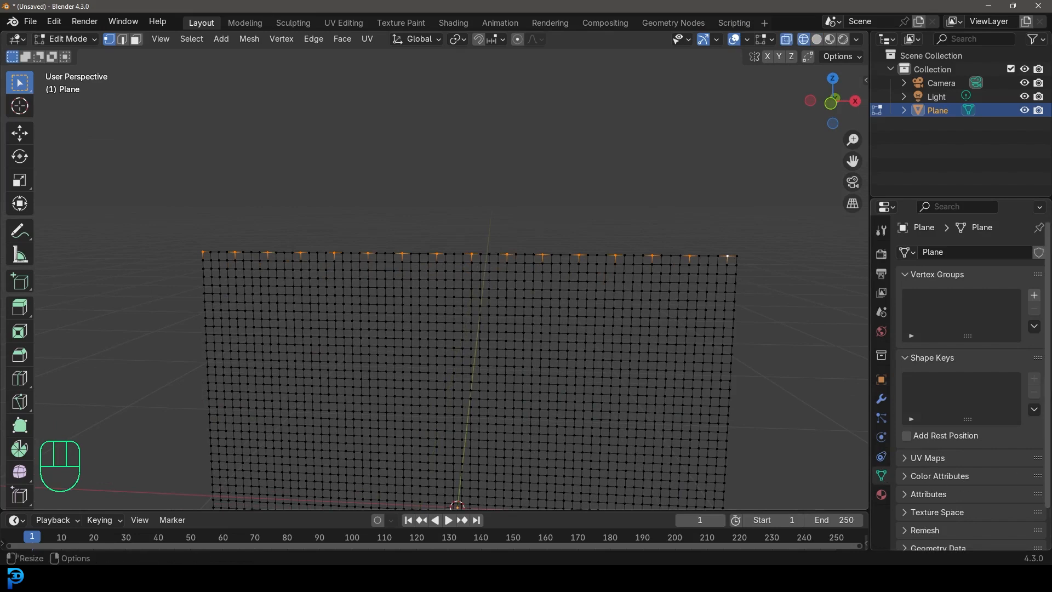
{"action": "left_click", "coordinate": [1033, 295]}
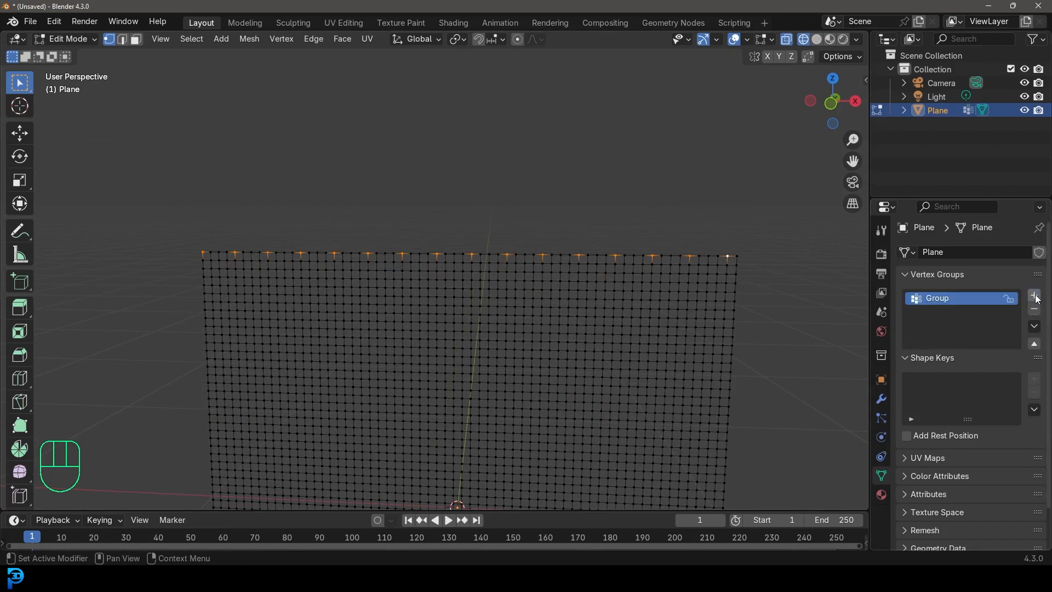
{"action": "double_click", "coordinate": [933, 299]}
{"action": "type", "text": "Curtain Pinn"}
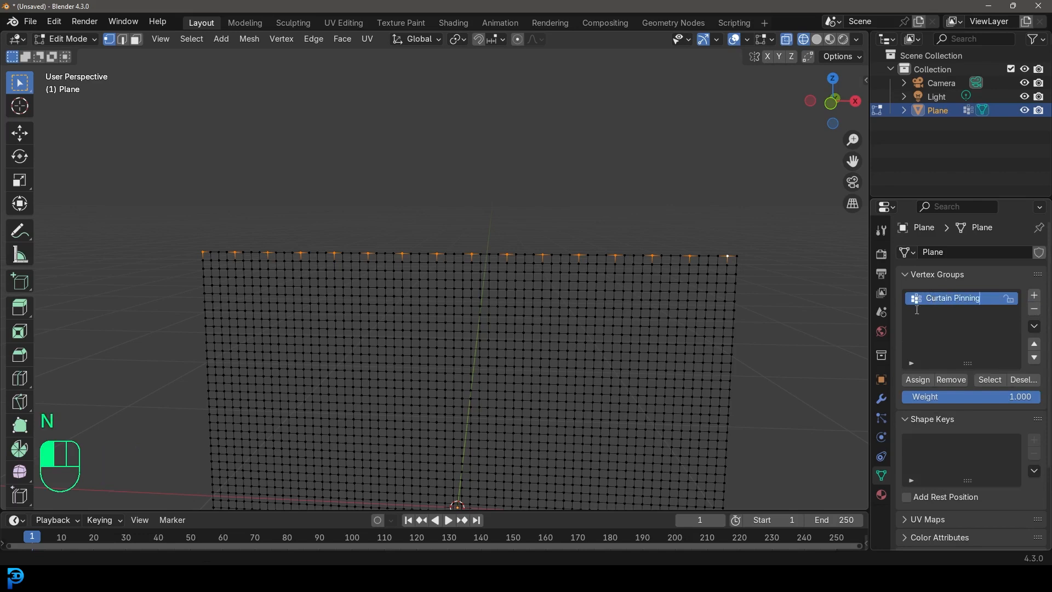
{"action": "type", "text": "ing"}
Assign the selected top-edge vertices to the Curtain Pinning group, clear the selection, and reselect the vertices through the group.
{"action": "left_click", "coordinate": [913, 380]}
{"action": "left_click", "coordinate": [913, 379]}
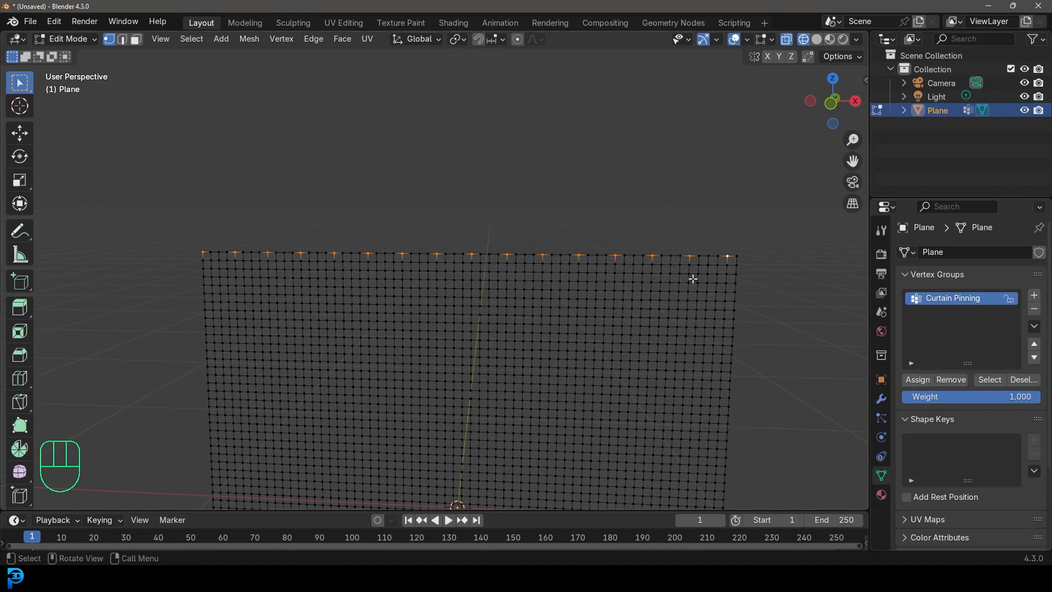
{"action": "left_click", "coordinate": [919, 380]}
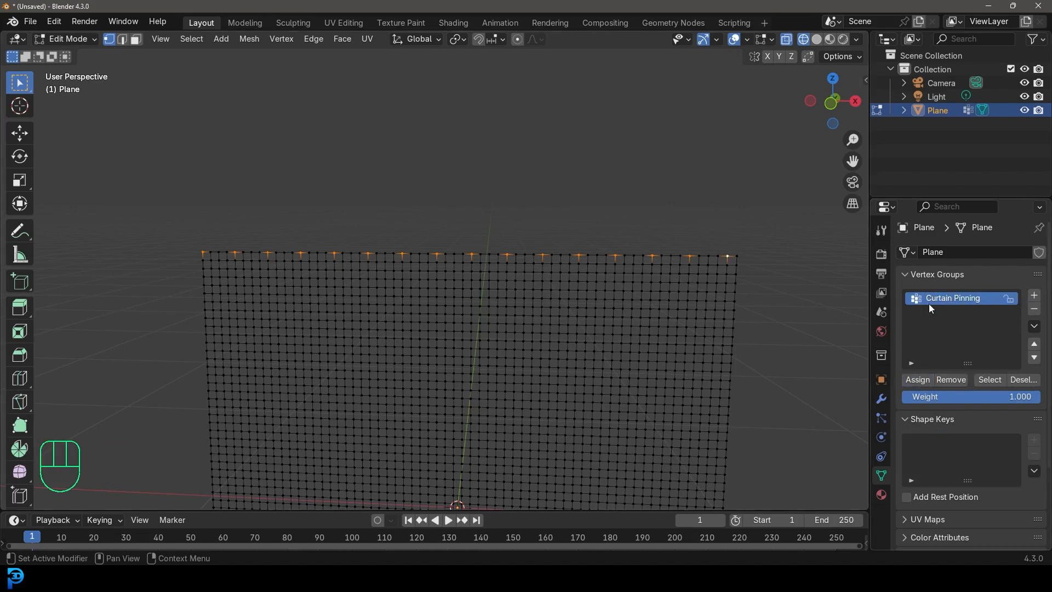
{"action": "key", "text": "alt+a"}
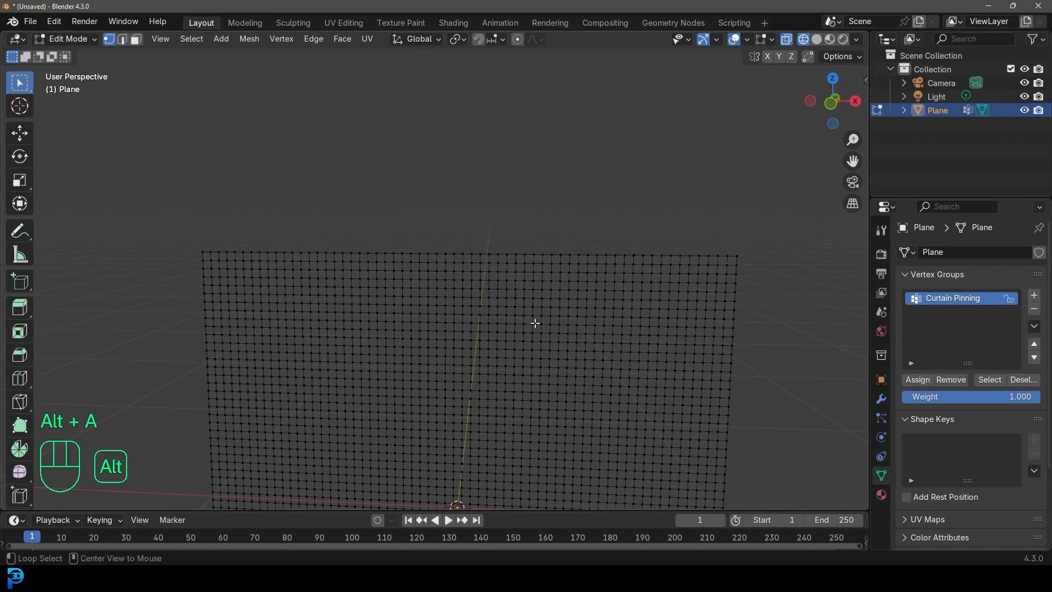
{"action": "left_click", "coordinate": [991, 379]}
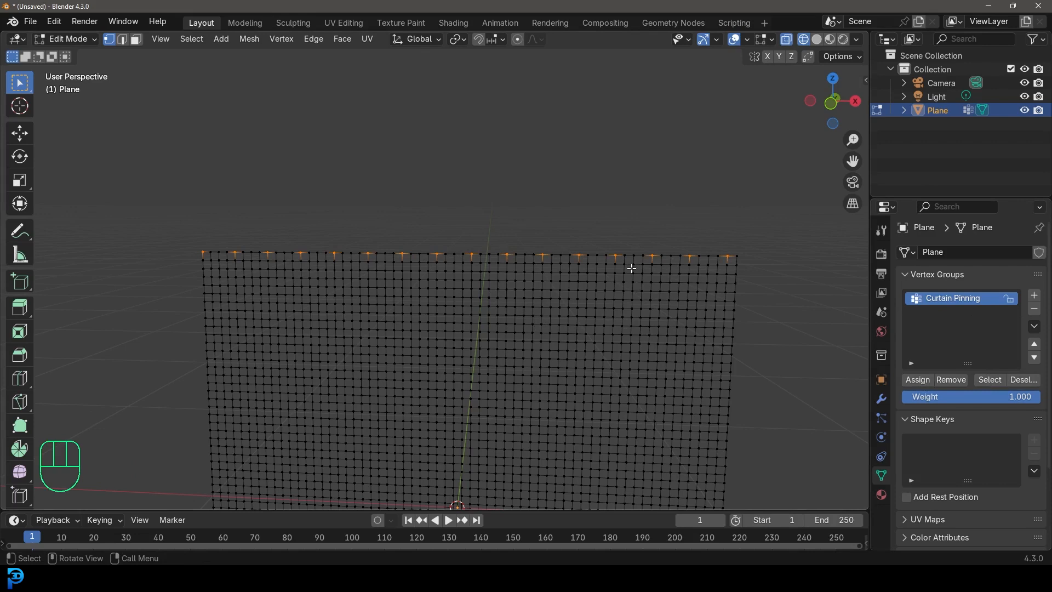
Add Cloth physics to the plane and enter a new value for its quality steps.
{"action": "left_click", "coordinate": [885, 440]}
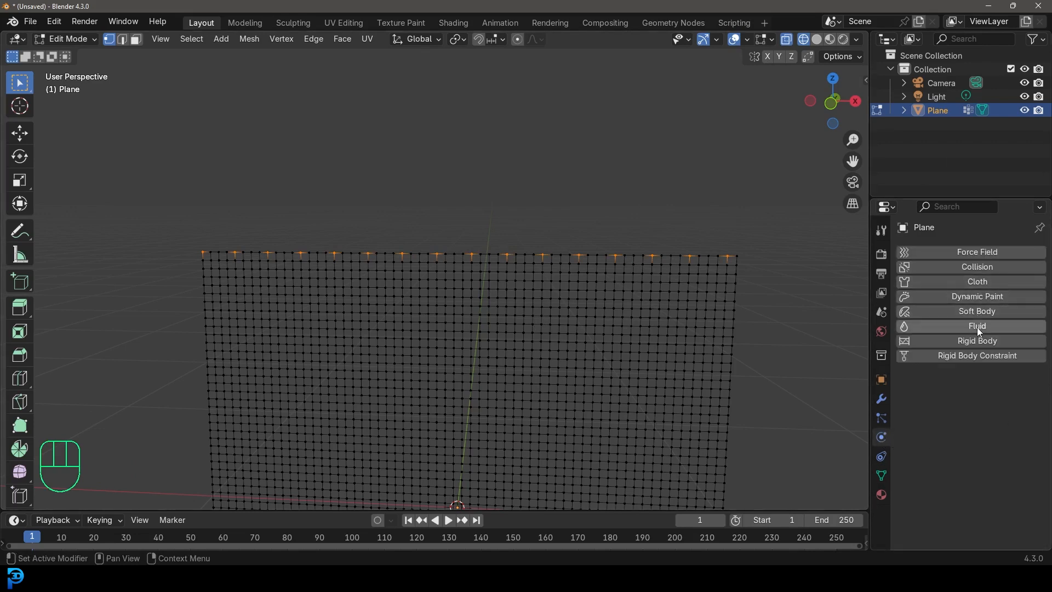
{"action": "left_click", "coordinate": [961, 279]}
{"action": "scroll", "coordinate": [916, 389], "scroll_direction": "down", "scroll_amount": 1}
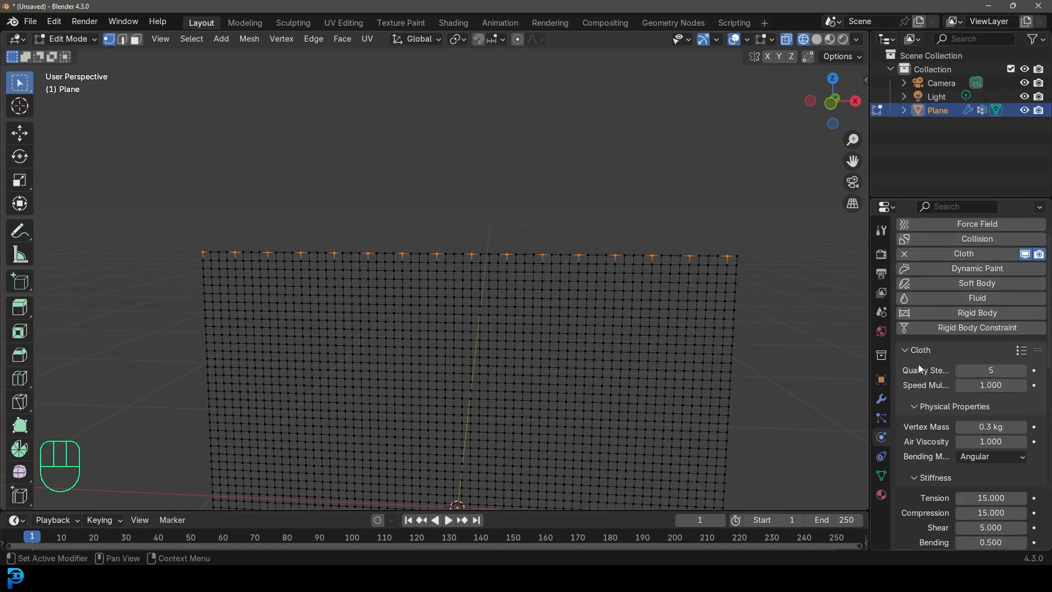
{"action": "left_click", "coordinate": [999, 366]}
{"action": "type", "text": "0"}
{"action": "key", "text": "Return"}
Choose Curtain Pinning as the pin group in the cloth's shape settings.
{"action": "scroll", "coordinate": [941, 386], "scroll_direction": "down", "scroll_amount": 8}
{"action": "scroll", "coordinate": [940, 391], "scroll_direction": "down", "scroll_amount": 10}
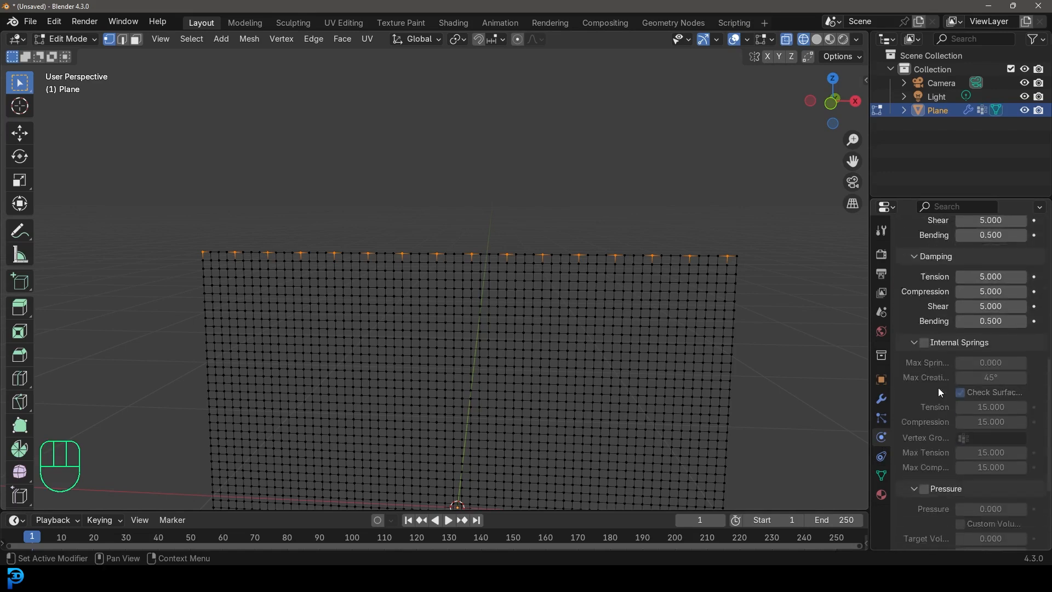
{"action": "left_click", "coordinate": [926, 492]}
{"action": "scroll", "coordinate": [926, 492], "scroll_direction": "down", "scroll_amount": 4}
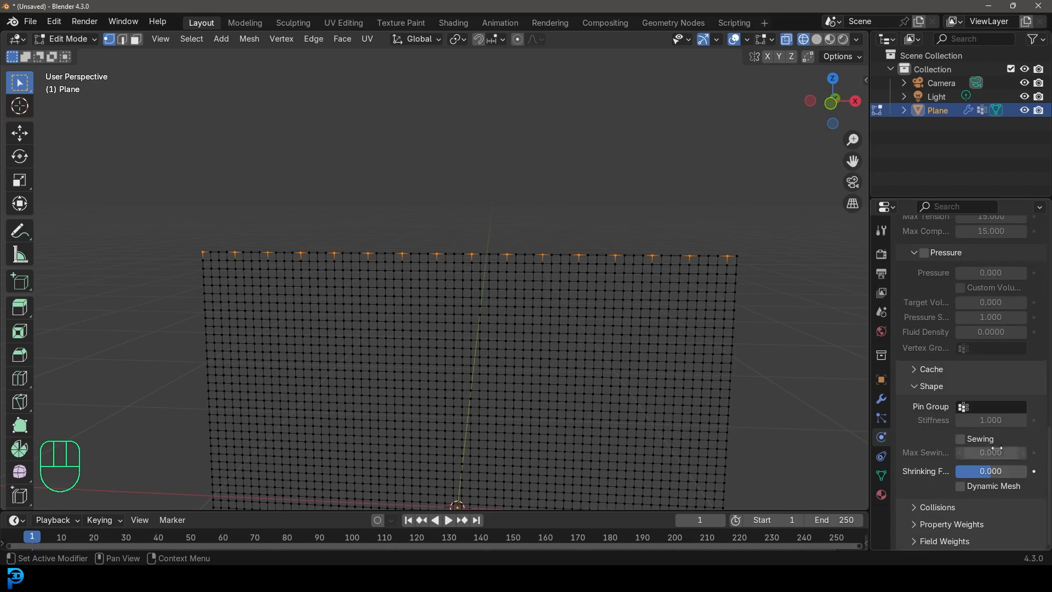
{"action": "left_click", "coordinate": [966, 407]}
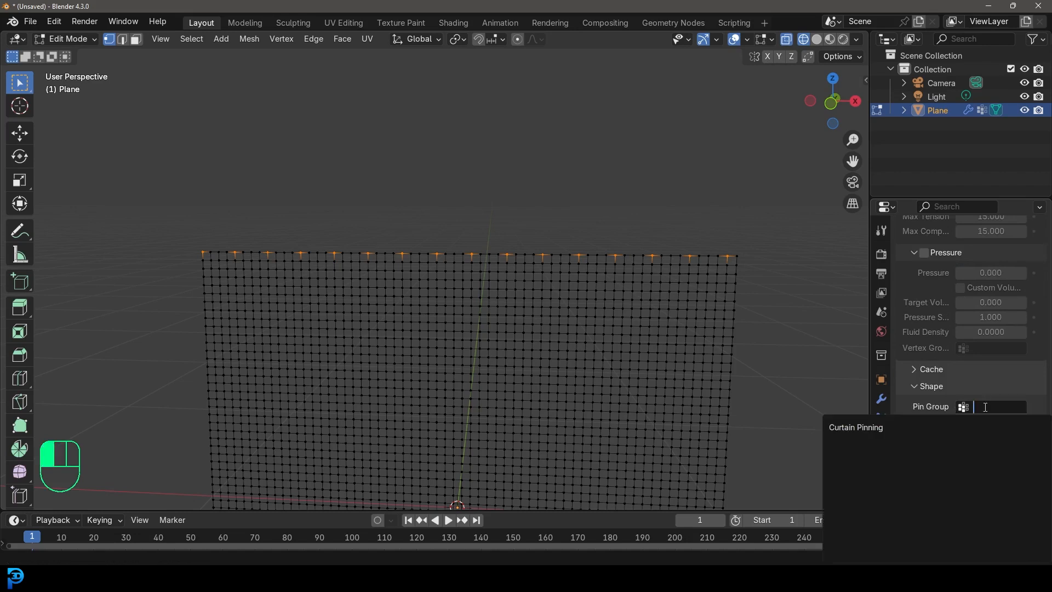
{"action": "left_click", "coordinate": [879, 428]}
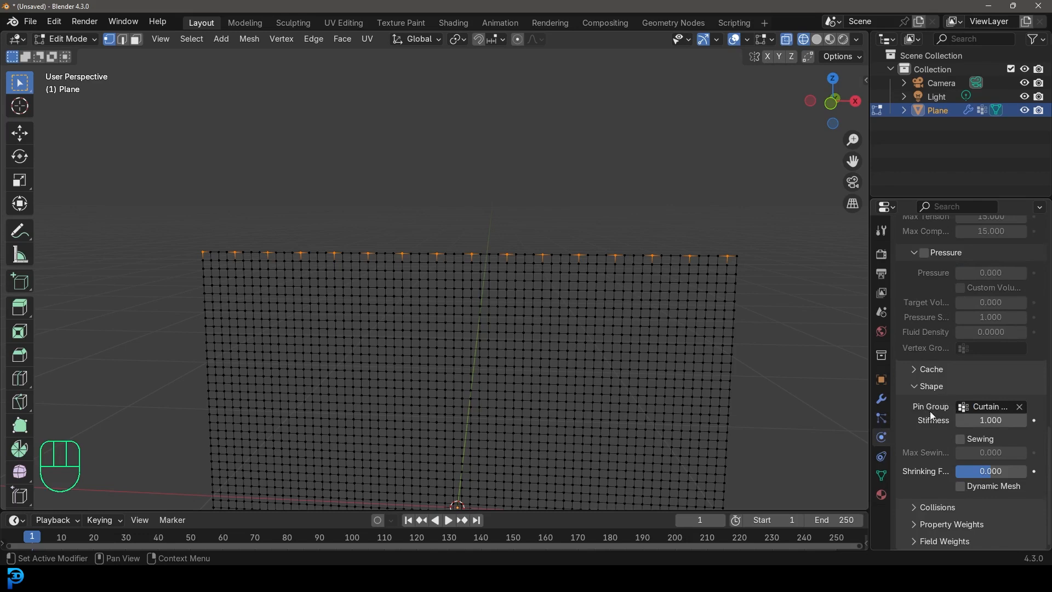
Set the cloth's shrinking factor to -0.212.
{"action": "left_click", "coordinate": [1005, 472]}
{"action": "type", "text": "-0.121"}
{"action": "key", "text": "Return"}
{"action": "left_click_drag", "start_coordinate": [991, 471], "coordinate": [984, 471]}
Enable the cloth's self collisions and set its collision quality to 5.
{"action": "left_click", "coordinate": [913, 507]}
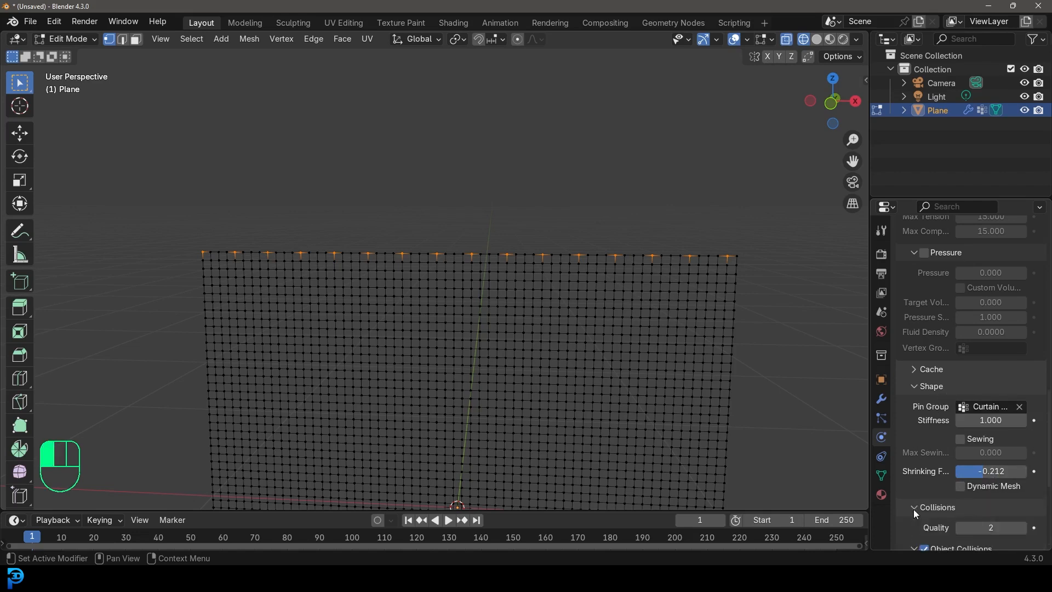
{"action": "scroll", "coordinate": [915, 508], "scroll_direction": "down", "scroll_amount": 6}
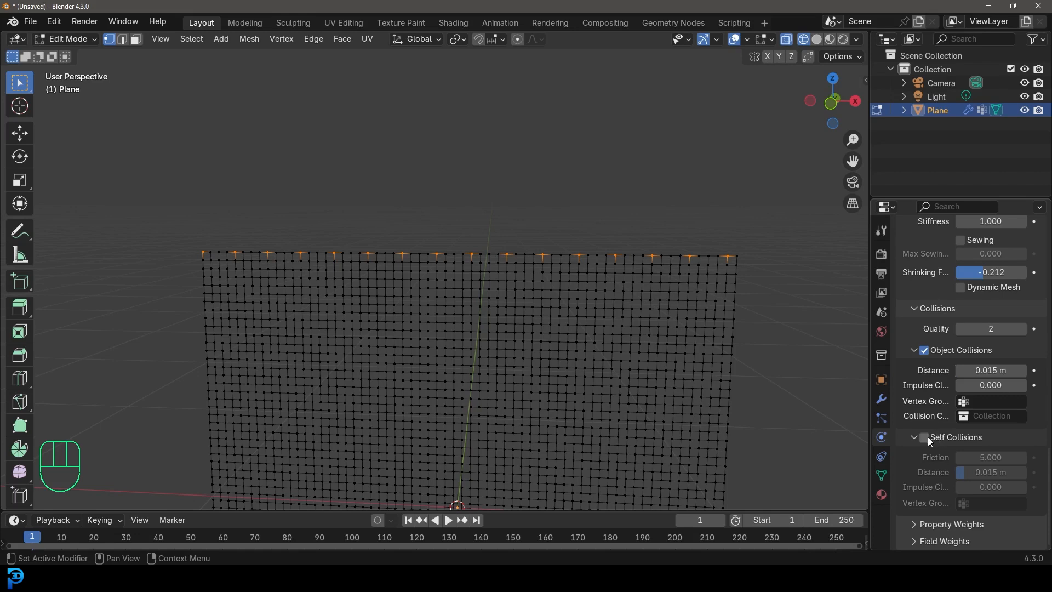
{"action": "left_click", "coordinate": [924, 438]}
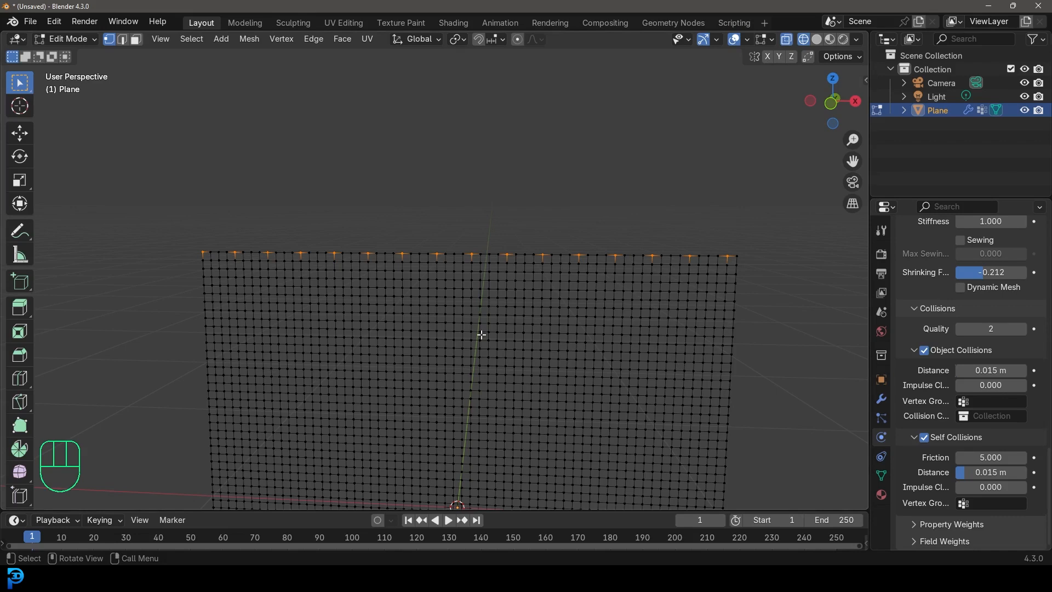
{"action": "left_click", "coordinate": [1004, 329]}
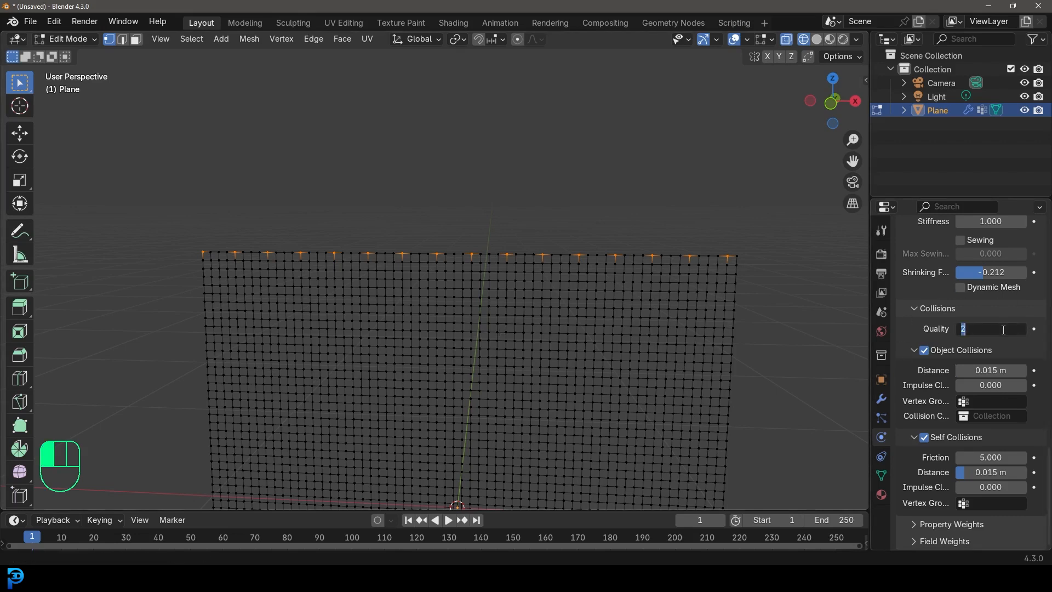
{"action": "type", "text": "5"}
{"action": "key", "text": "Return"}
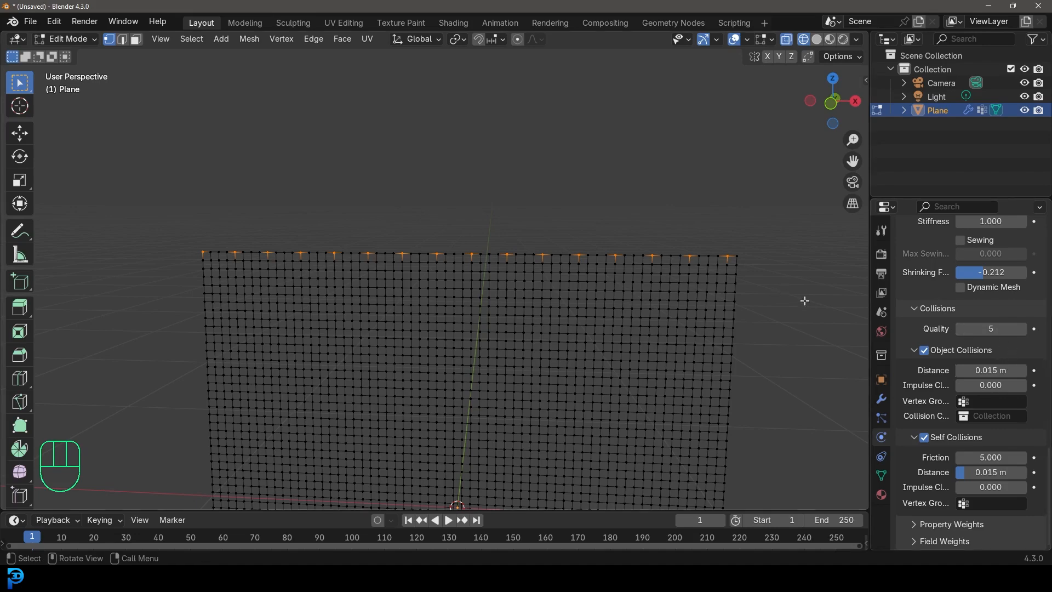
Return to Object Mode, make the timeline area taller, and move the playhead to frame 0.
{"action": "scroll", "coordinate": [961, 327], "scroll_direction": "up", "scroll_amount": 3}
{"action": "key", "text": "Tab"}
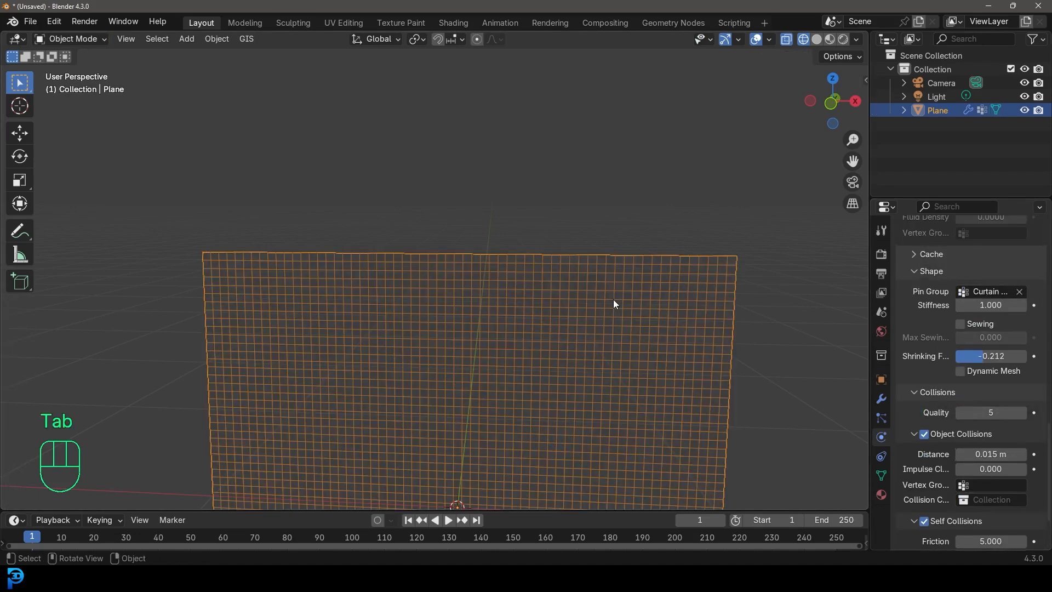
{"action": "scroll", "coordinate": [996, 401], "scroll_direction": "down", "scroll_amount": 3}
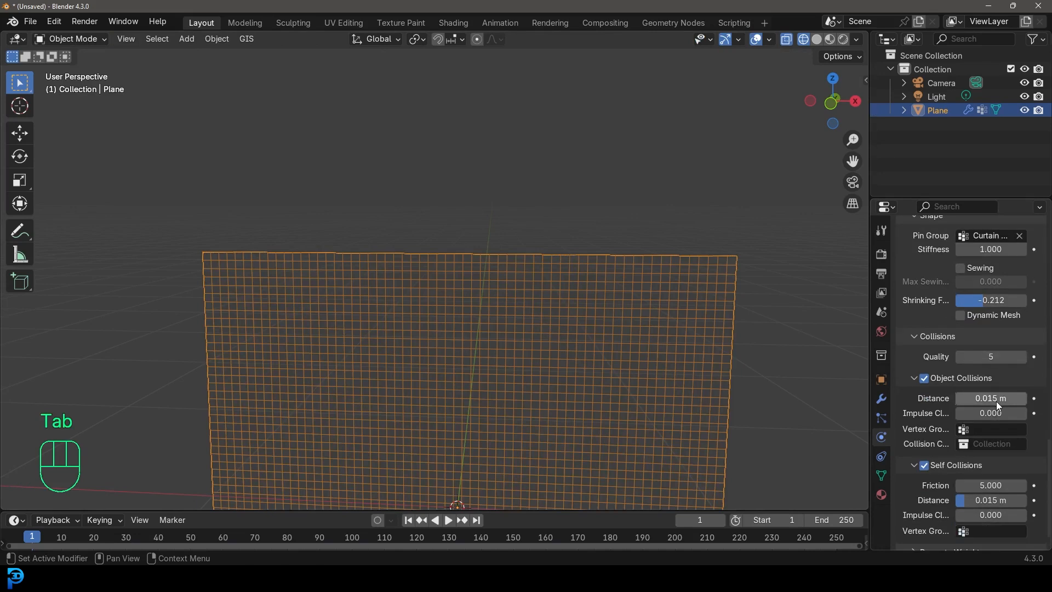
{"action": "scroll", "coordinate": [1013, 409], "scroll_direction": "up", "scroll_amount": 3}
{"action": "scroll", "coordinate": [990, 360], "scroll_direction": "up", "scroll_amount": 2}
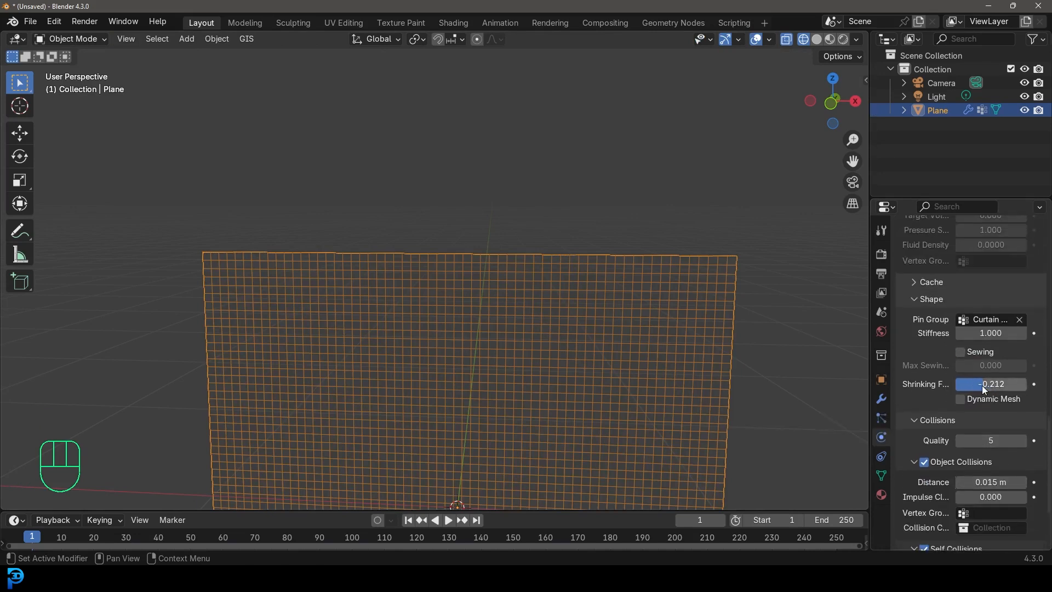
{"action": "left_click_drag", "start_coordinate": [320, 510], "coordinate": [324, 444]}
{"action": "left_click", "coordinate": [27, 474]}
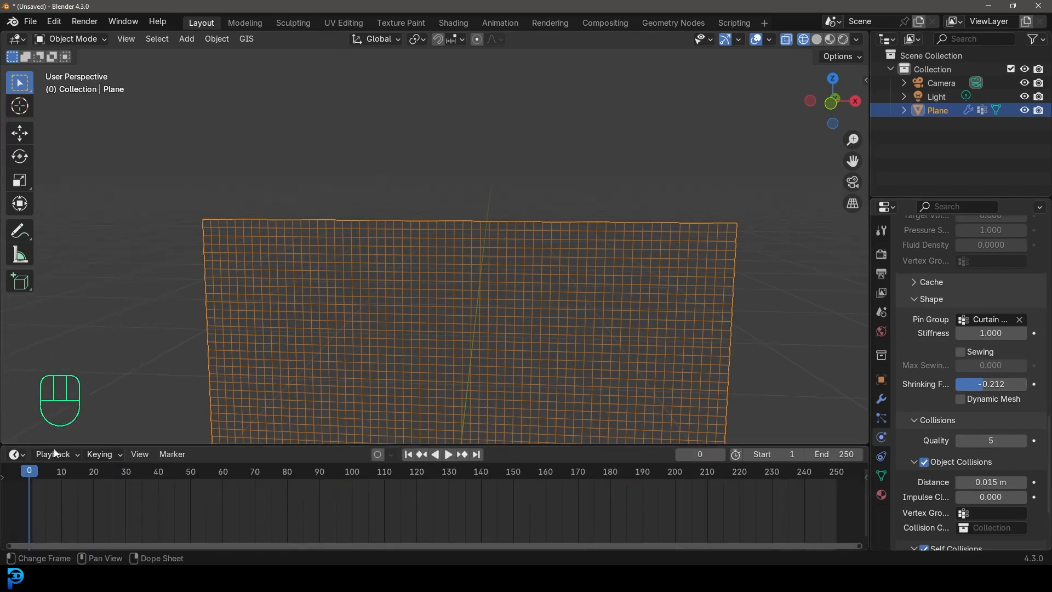
Run the cloth simulation to about frame 26, switching the viewport to solid shading partway through.
{"action": "key", "text": "space"}
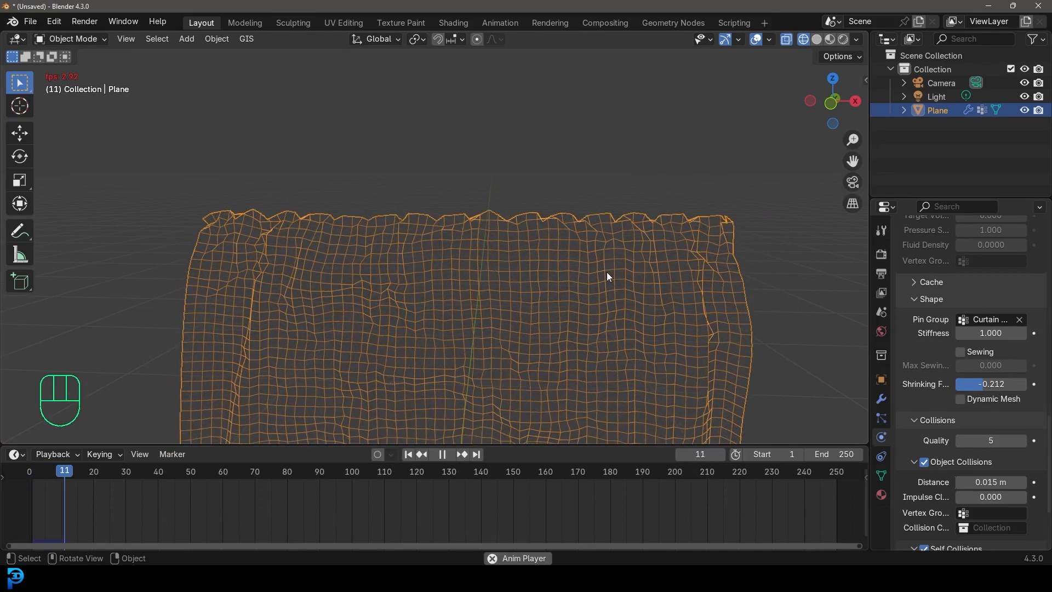
{"action": "key", "text": "space"}
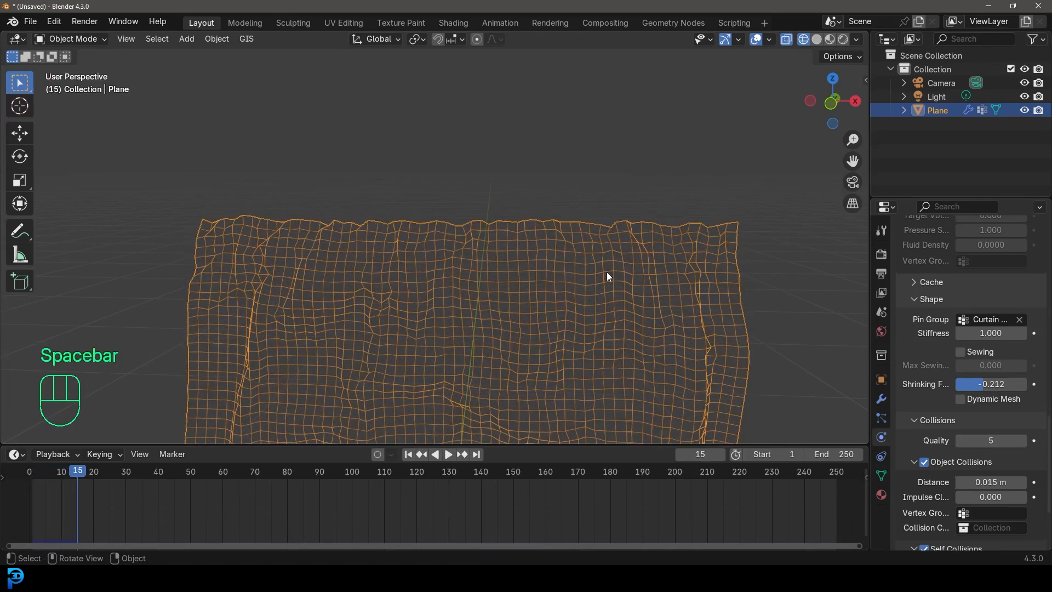
{"action": "key", "text": "z"}
{"action": "left_click", "coordinate": [707, 271]}
{"action": "mouse_move", "coordinate": [708, 272]}
{"action": "middle_mouse_down"}
{"action": "mouse_move", "coordinate": [583, 308]}
{"action": "mouse_move", "coordinate": [514, 288]}
{"action": "mouse_move", "coordinate": [524, 294]}
{"action": "middle_mouse_up"}
{"action": "key", "text": "space"}
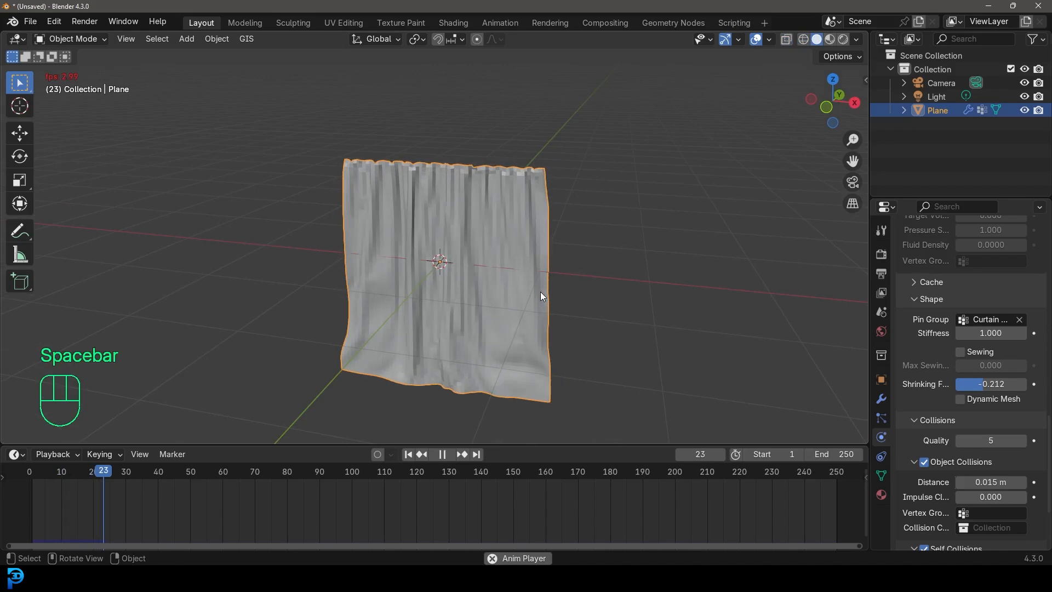
{"action": "key", "text": "space"}
Apply Shade Smooth to the draped cloth plane and view its folds up close.
{"action": "right_click", "coordinate": [518, 184]}
{"action": "left_click", "coordinate": [465, 183]}
{"action": "middle_click_drag", "start_coordinate": [493, 213], "coordinate": [545, 248]}
{"action": "scroll", "coordinate": [579, 244], "scroll_direction": "up", "scroll_amount": 2}
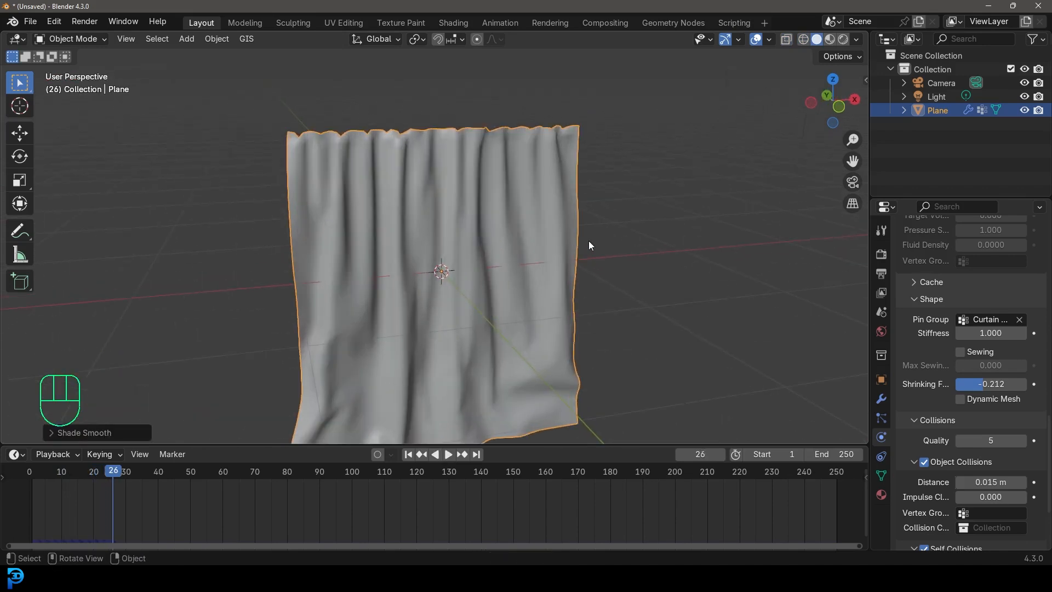
Set the cloth's shrinking factor to -0.32 and replay the simulation from frame 1 to frame 61.
{"action": "left_click", "coordinate": [991, 383]}
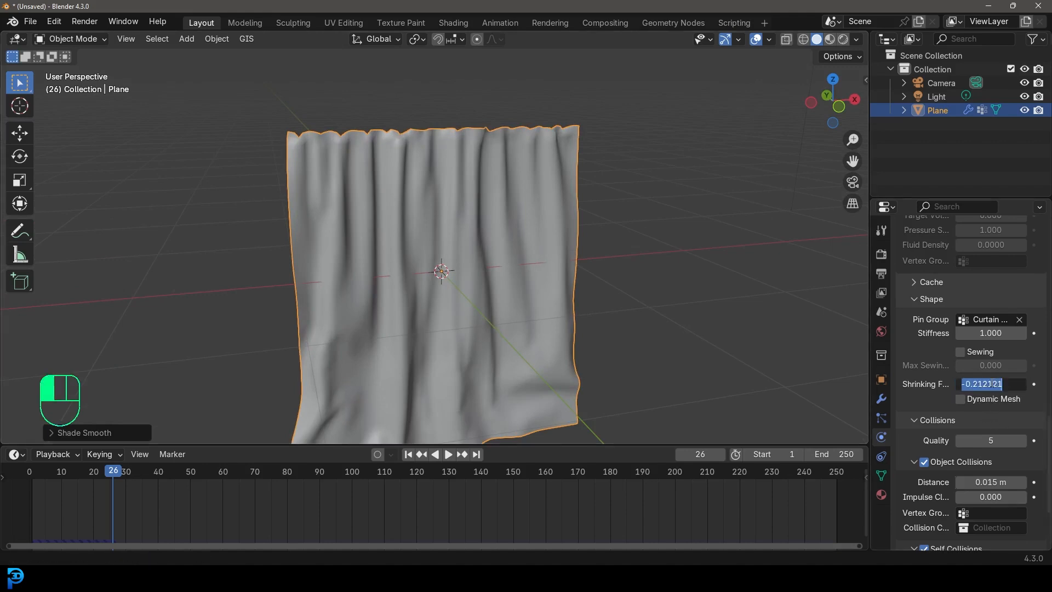
{"action": "key", "text": "BackSpace"}
{"action": "type", "text": "-0.32"}
{"action": "key", "text": "Return"}
{"action": "key", "text": "shift+Left"}
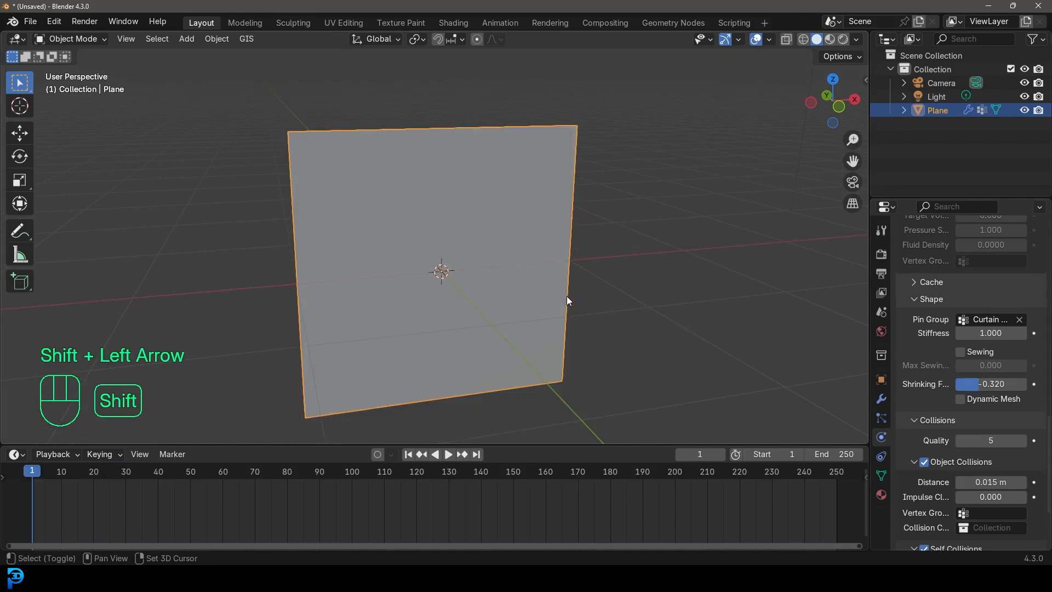
{"action": "key", "text": "space"}
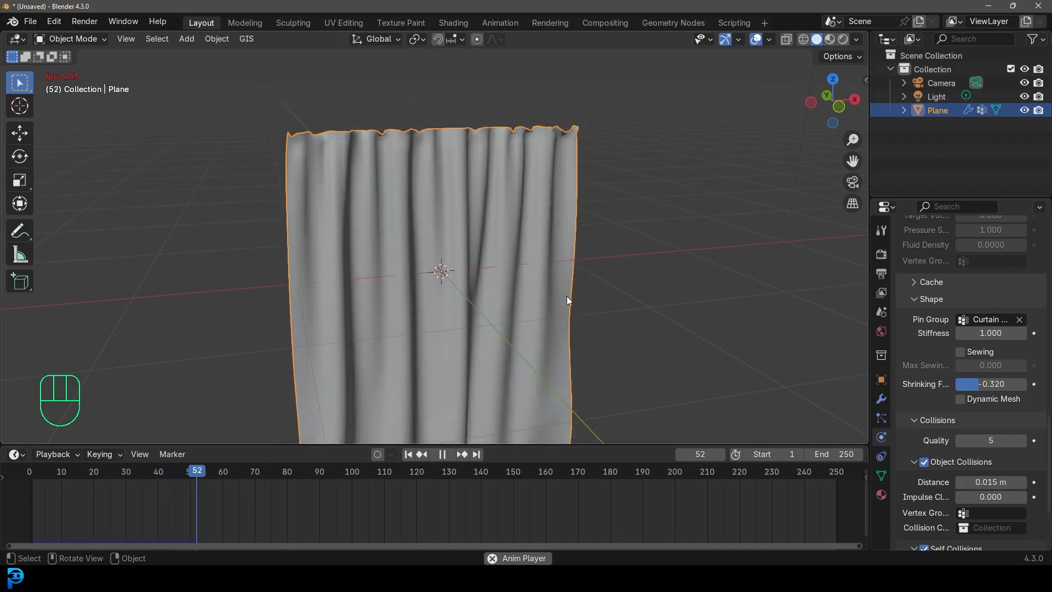
{"action": "key", "text": "space"}
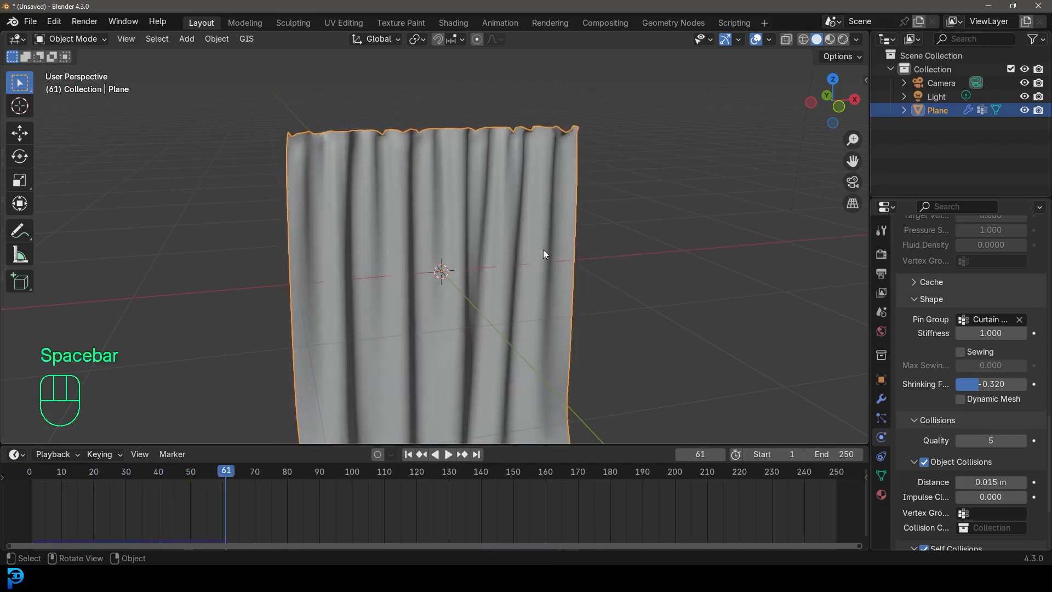
Check the plane's mesh in Edit Mode, return to Object Mode, and go back to frame 1.
{"action": "key", "text": "Tab"}
{"action": "scroll", "coordinate": [521, 244], "scroll_direction": "down", "scroll_amount": 3}
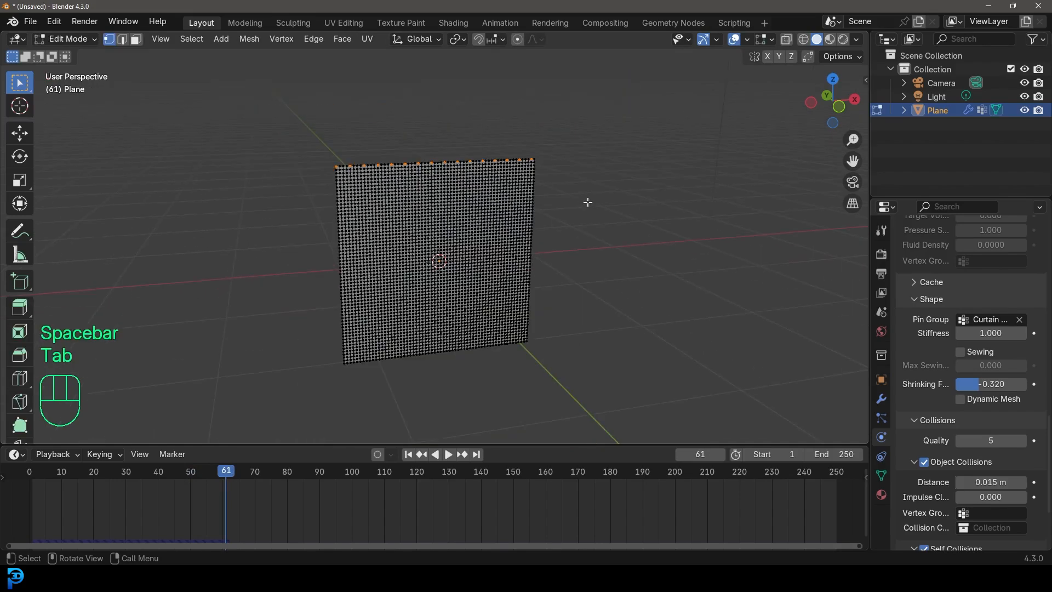
{"action": "middle_click_drag", "start_coordinate": [521, 244], "coordinate": [493, 221]}
{"action": "key", "text": "Tab"}
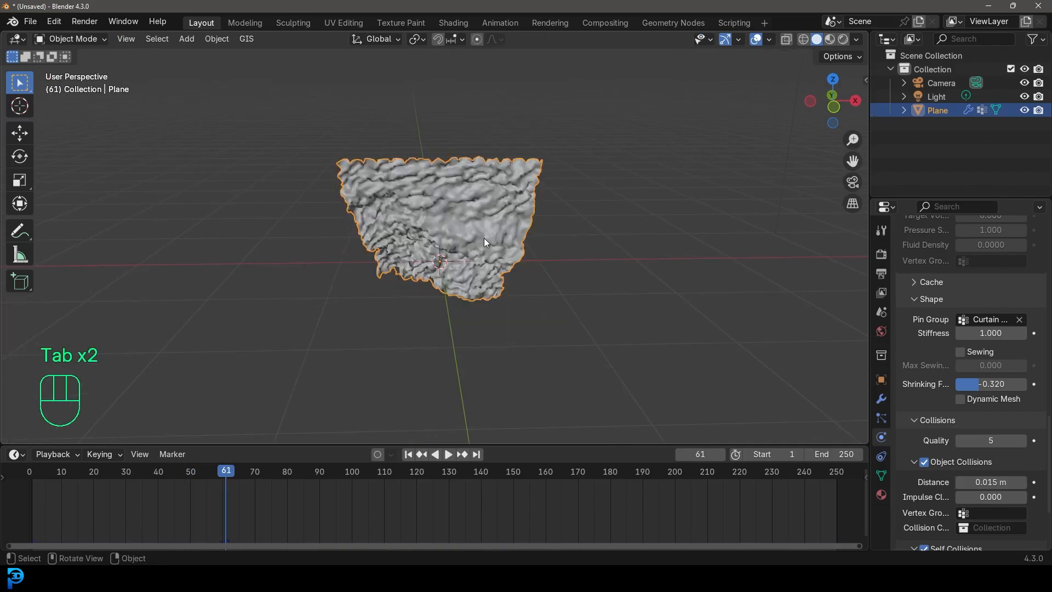
{"action": "key", "text": "shift+Left"}
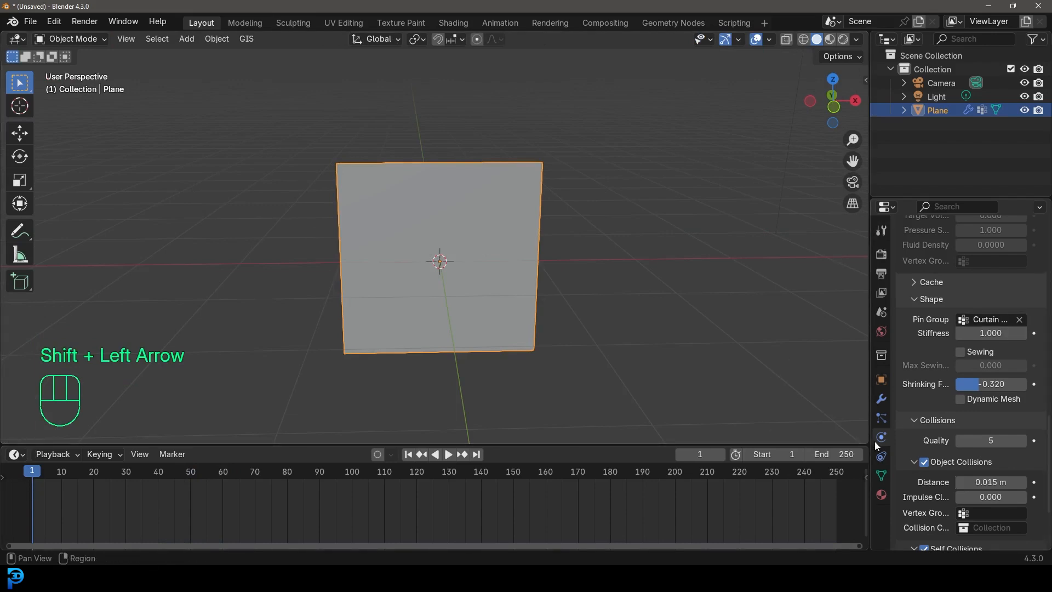
Turn off the Cloth modifier's viewport display and add a basis shape key plus a second shape key to the plane.
{"action": "left_click", "coordinate": [881, 398]}
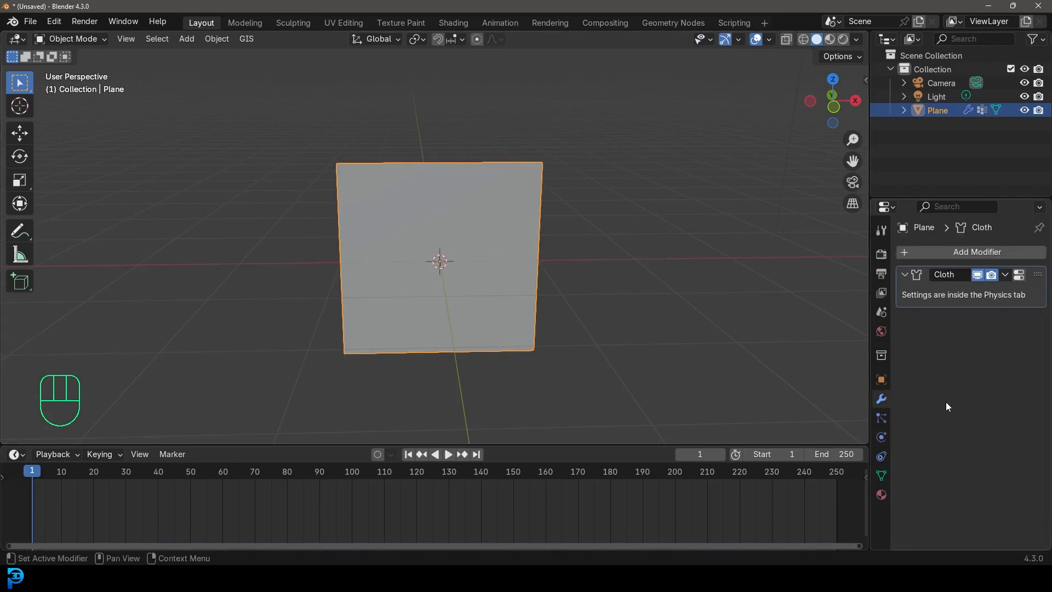
{"action": "left_click", "coordinate": [978, 273]}
{"action": "left_click", "coordinate": [883, 478]}
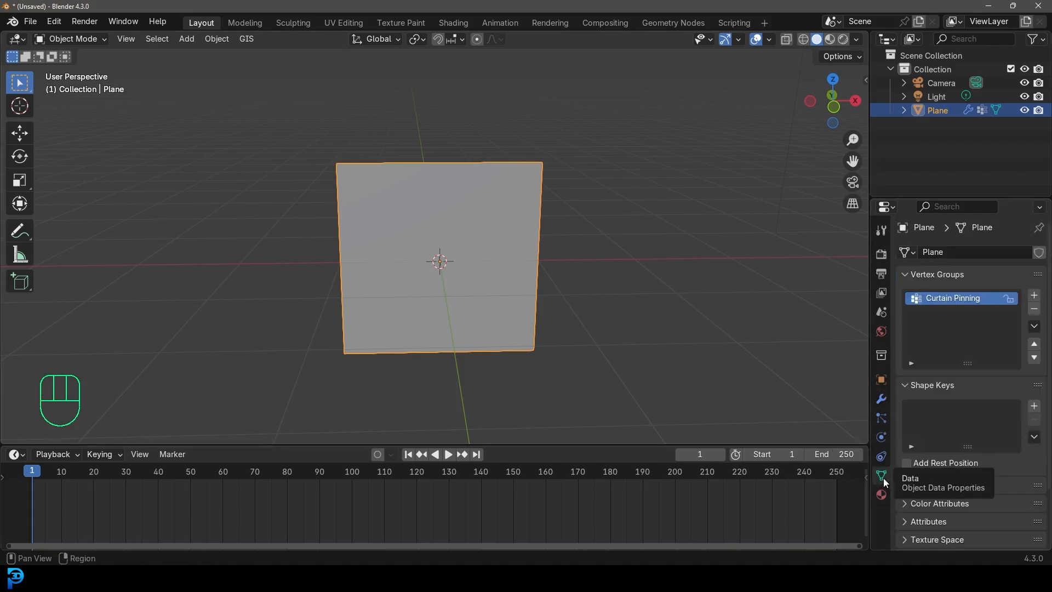
{"action": "scroll", "coordinate": [362, 164], "scroll_direction": "up", "scroll_amount": 2}
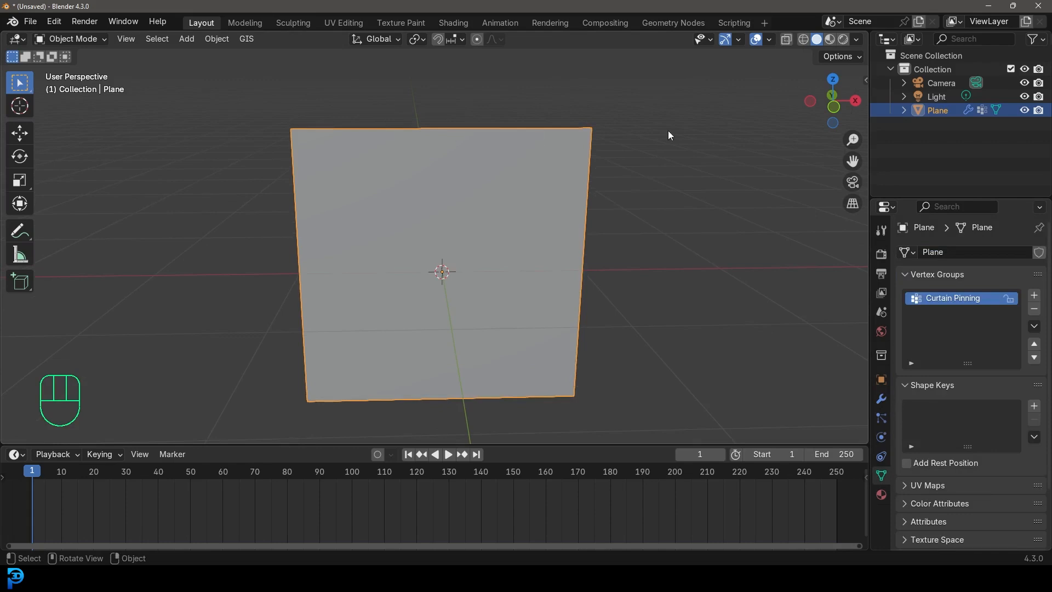
{"action": "left_click", "coordinate": [1035, 407]}
{"action": "left_click", "coordinate": [1034, 406]}
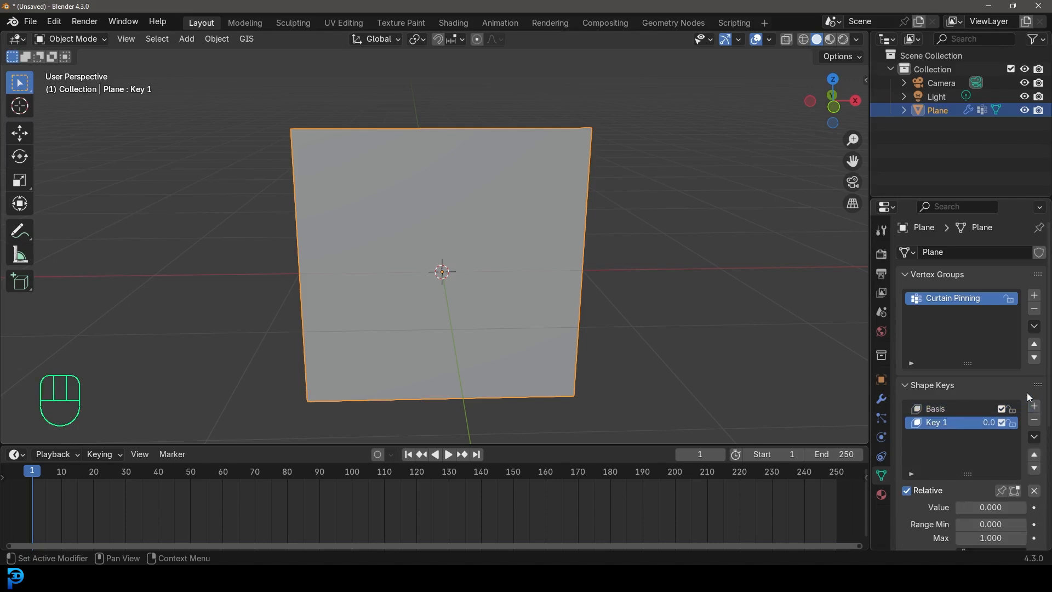
Rename the plane's second shape key to "open/close".
{"action": "left_click", "coordinate": [932, 410]}
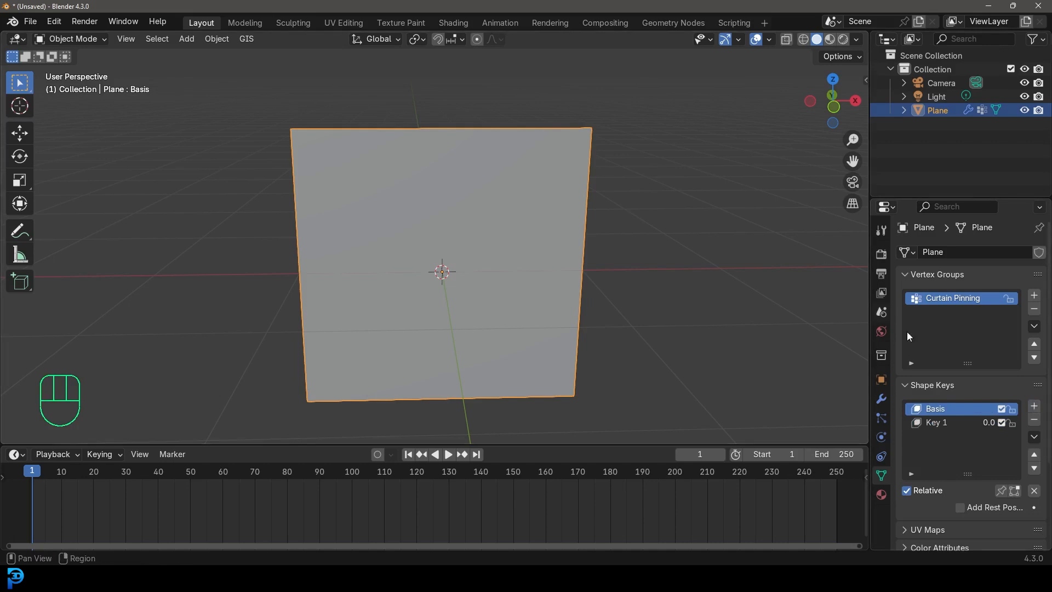
{"action": "left_click", "coordinate": [944, 423]}
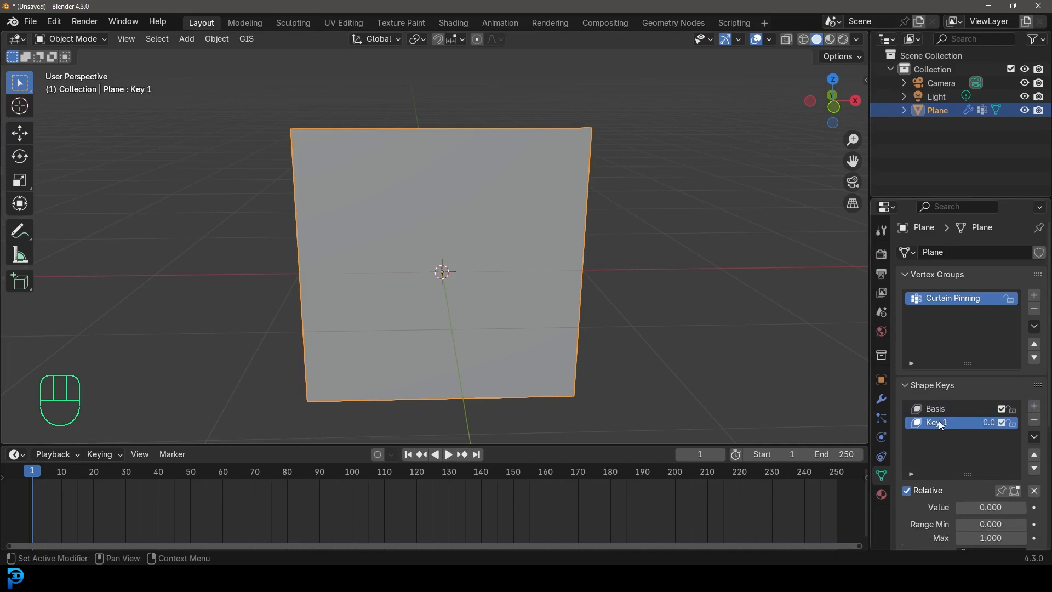
{"action": "double_click", "coordinate": [941, 422]}
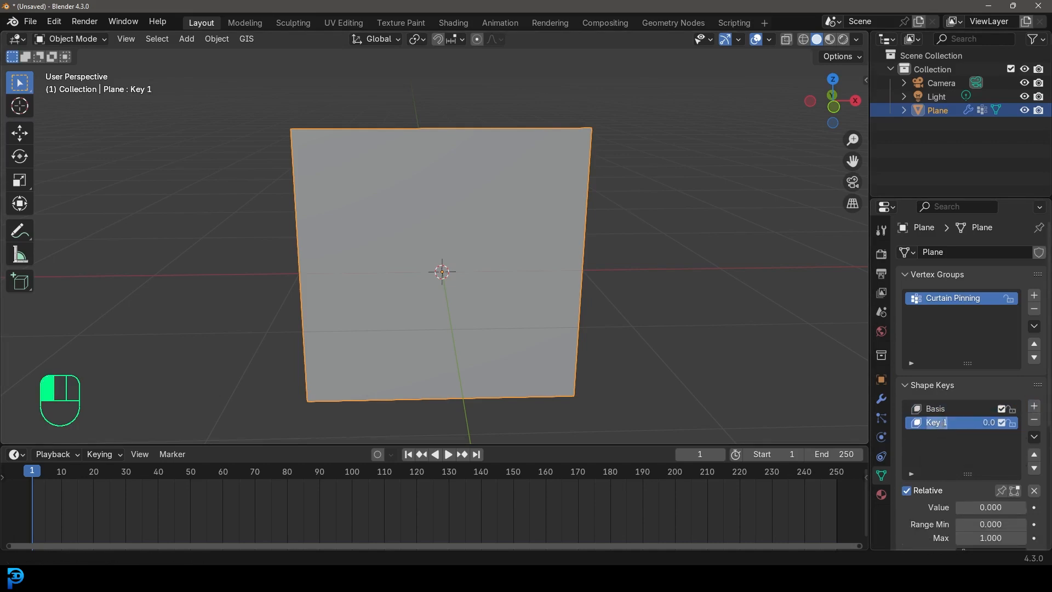
{"action": "type", "text": "open?"}
{"action": "key", "text": "BackSpace"}
{"action": "key", "text": "BackSpace"}
{"action": "left_click", "coordinate": [963, 432]}
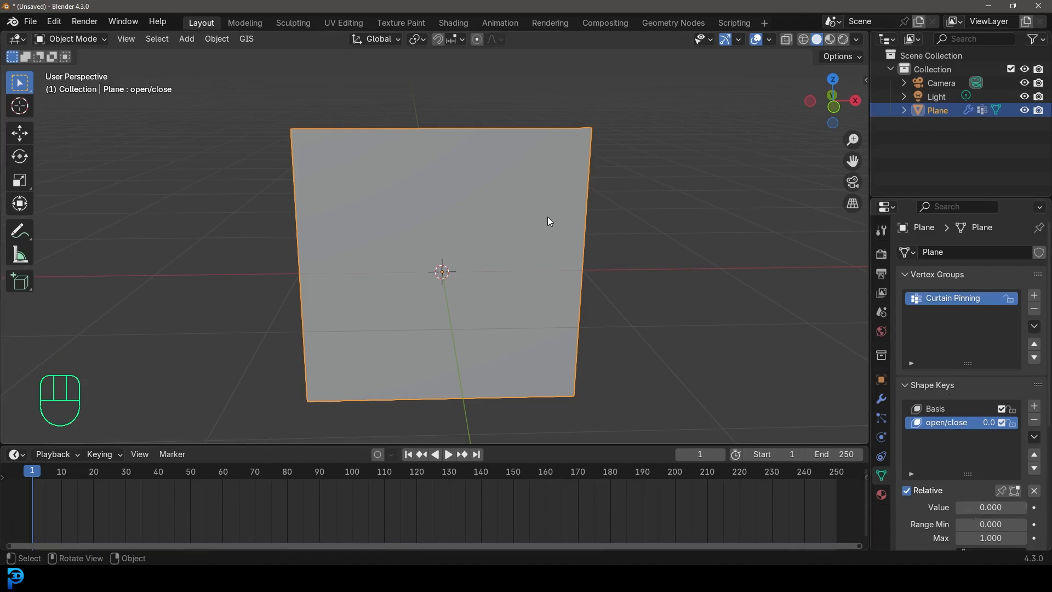
In Edit Mode, snap the 3D cursor to the selected vertex at the plane's upper right corner.
{"action": "key", "text": "Tab"}
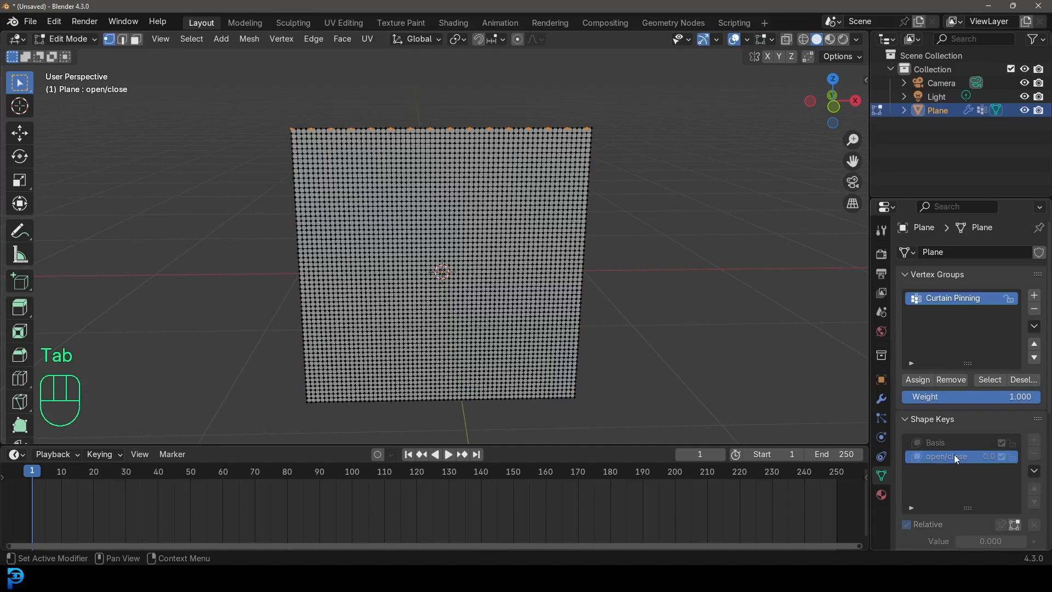
{"action": "middle_click_drag", "start_coordinate": [429, 189], "coordinate": [624, 170]}
{"action": "middle_click_drag", "start_coordinate": [688, 175], "coordinate": [596, 214], "text": "shift"}
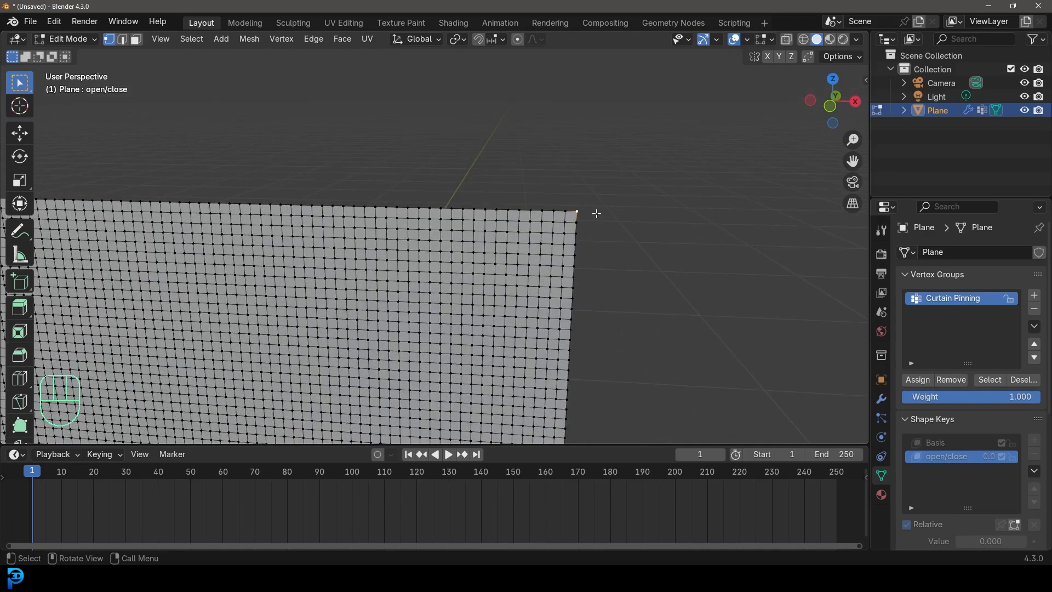
{"action": "key", "text": "shift+s"}
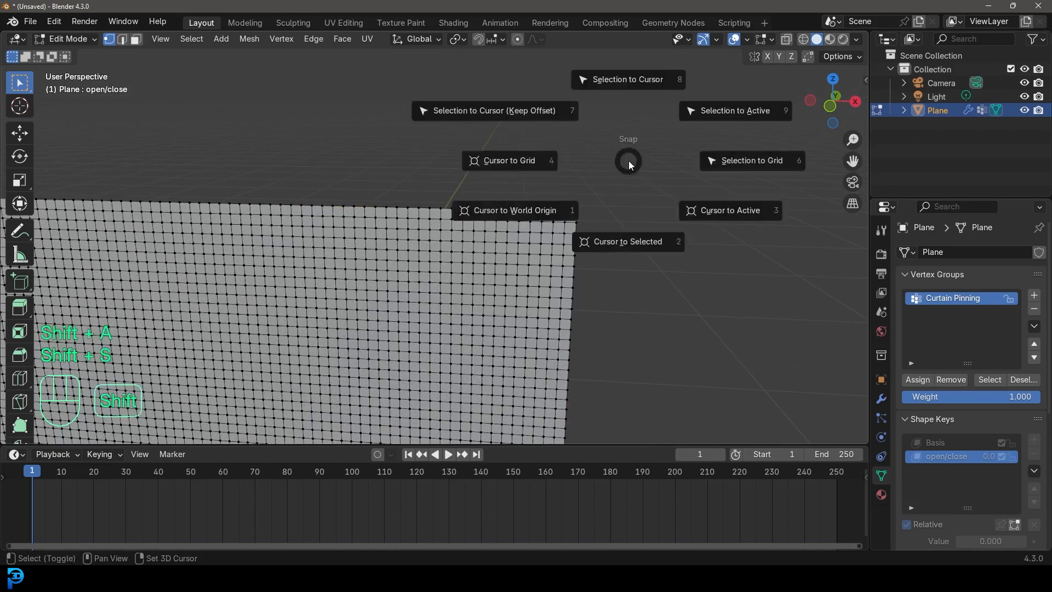
{"action": "key", "text": "shift+s"}
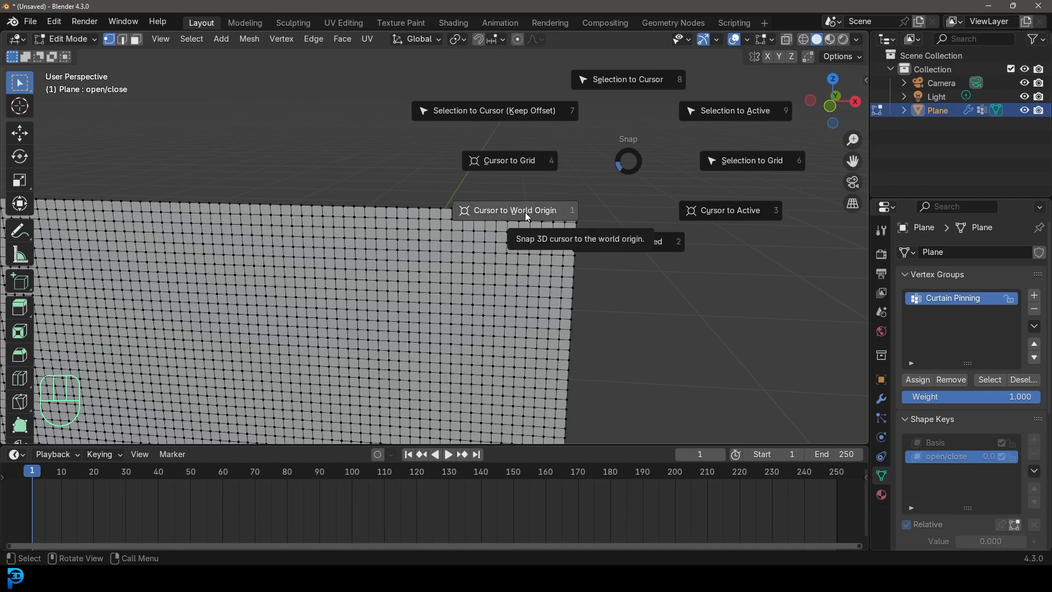
{"action": "left_click", "coordinate": [639, 248]}
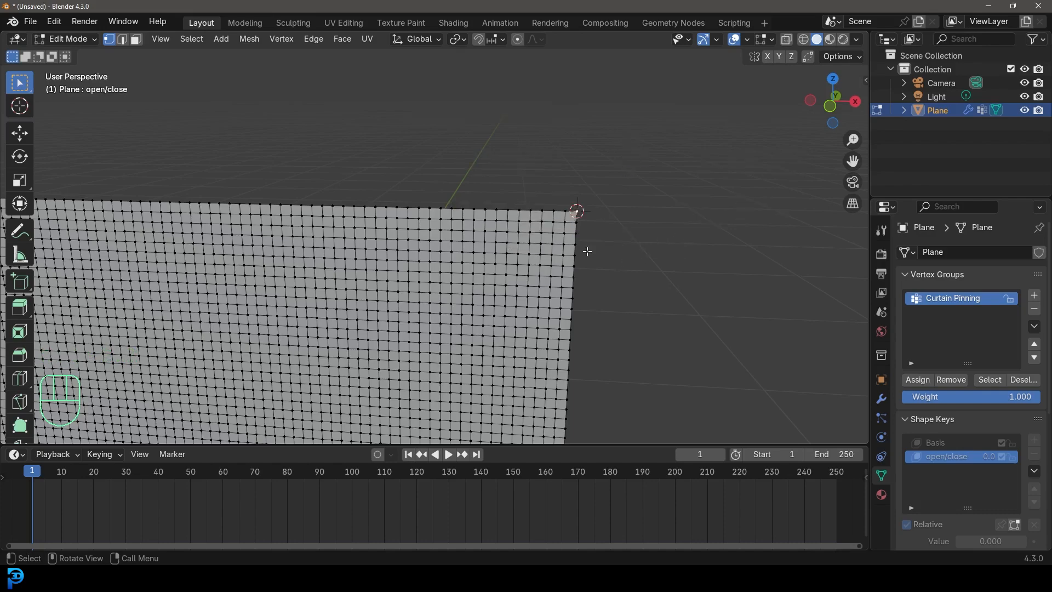
Set the transform pivot point to the 3D Cursor.
{"action": "middle_click_drag", "start_coordinate": [579, 217], "coordinate": [510, 171]}
{"action": "left_click_drag", "start_coordinate": [458, 39], "coordinate": [470, 93]}
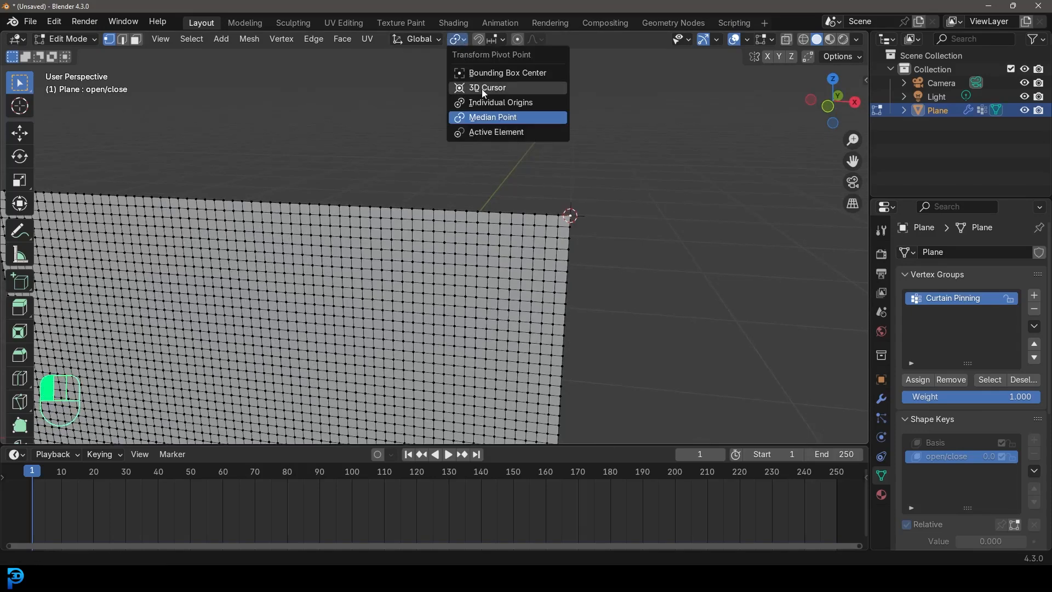
{"action": "left_click", "coordinate": [483, 91]}
From the front view, select the plane's top row of vertices, scale it toward the corner to about a quarter of its width, and return to Object Mode.
{"action": "scroll", "coordinate": [513, 137], "scroll_direction": "down", "scroll_amount": 1}
{"action": "key", "text": "KP_1"}
{"action": "scroll", "coordinate": [516, 211], "scroll_direction": "down", "scroll_amount": 2}
{"action": "scroll", "coordinate": [174, 186], "scroll_direction": "up", "scroll_amount": 2}
{"action": "left_click_drag", "start_coordinate": [159, 180], "coordinate": [624, 234]}
{"action": "scroll", "coordinate": [624, 235], "scroll_direction": "up", "scroll_amount": 1}
{"action": "key", "text": "s"}
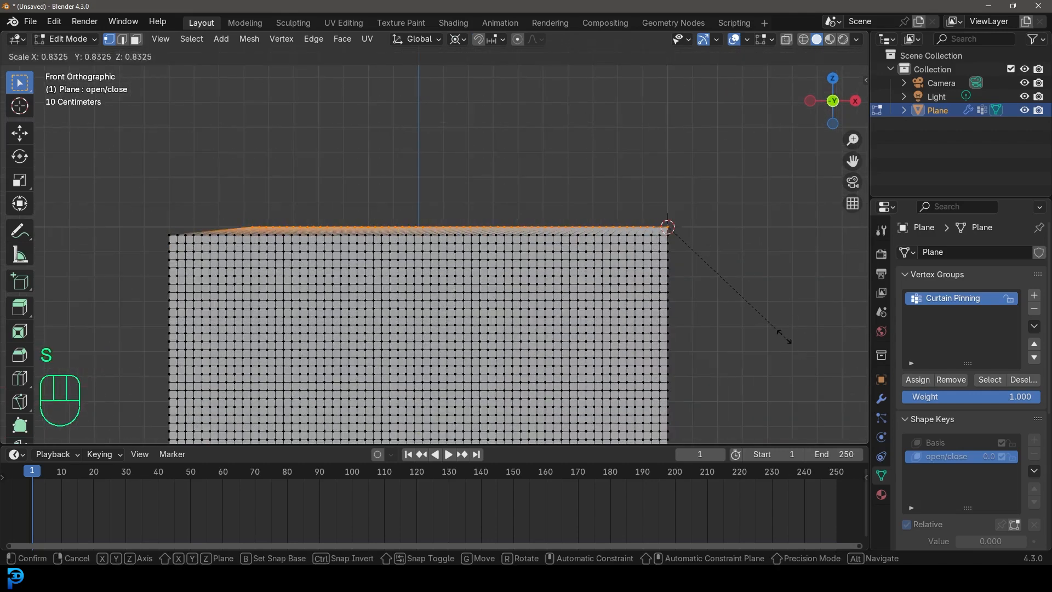
{"action": "left_click", "coordinate": [703, 259]}
{"action": "middle_click_drag", "start_coordinate": [679, 241], "coordinate": [690, 298]}
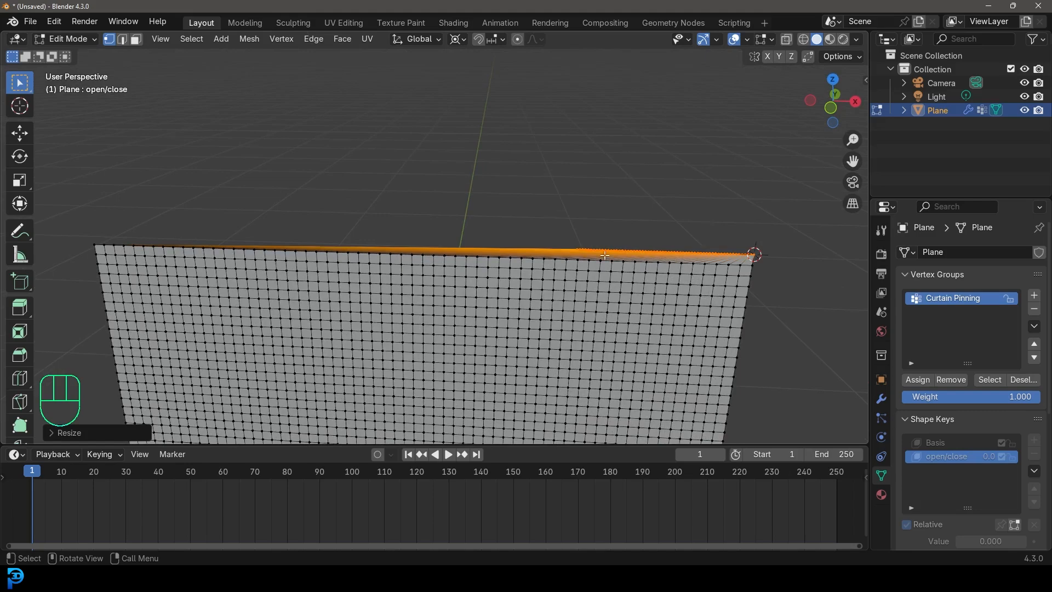
{"action": "middle_click_drag", "start_coordinate": [630, 246], "coordinate": [549, 263]}
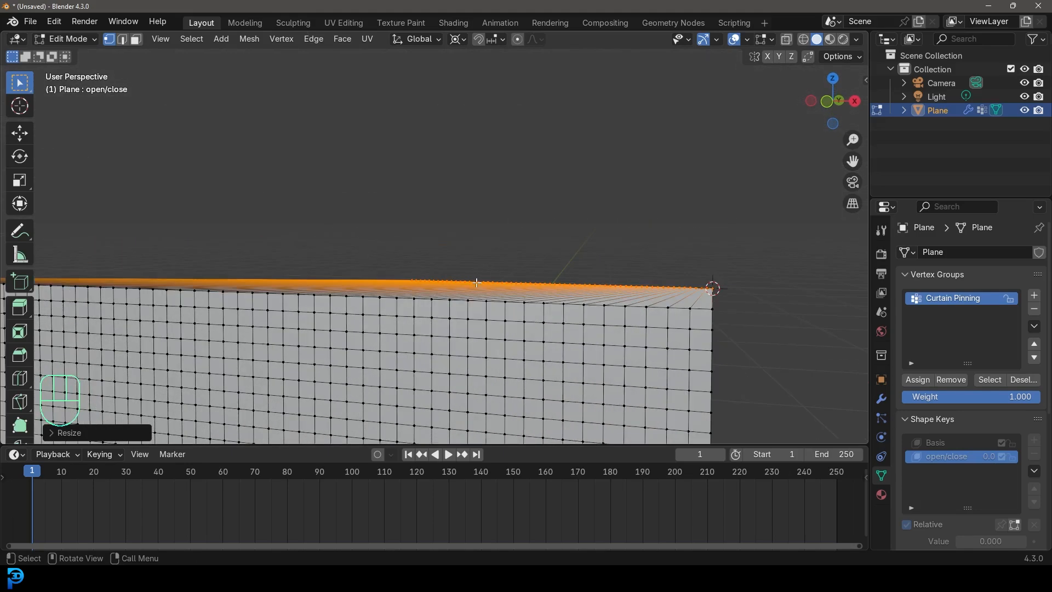
{"action": "middle_click_drag", "start_coordinate": [624, 273], "coordinate": [469, 265]}
{"action": "left_click", "coordinate": [55, 39]}
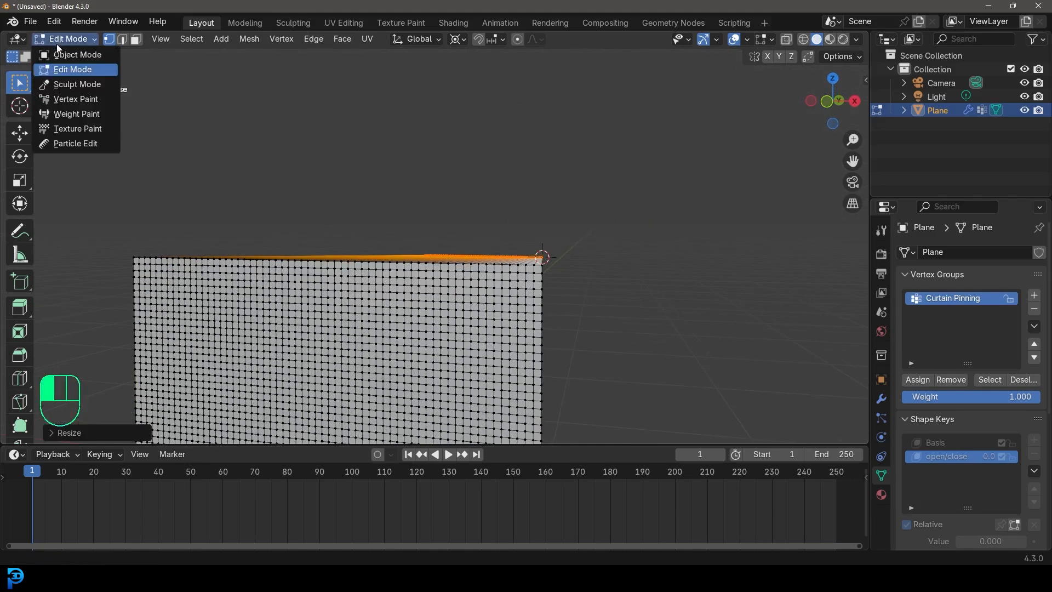
{"action": "left_click", "coordinate": [78, 54]}
Set the animation's end frame to 150.
{"action": "middle_click_drag", "start_coordinate": [585, 161], "coordinate": [422, 355]}
{"action": "left_click", "coordinate": [823, 453]}
{"action": "type", "text": "150"}
{"action": "key", "text": "Return"}
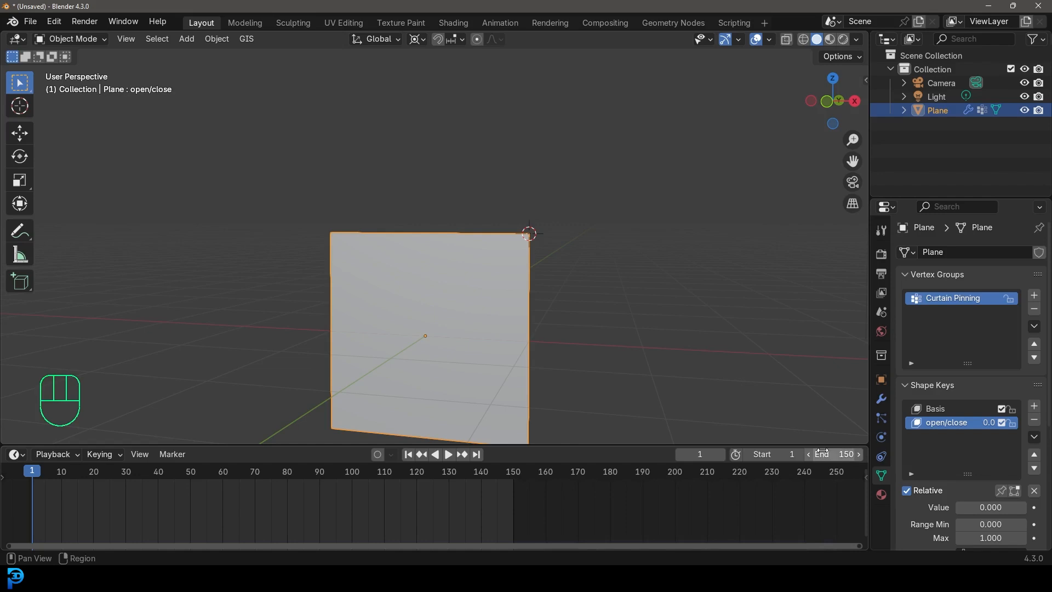
Keyframe the open/close shape key at value 0 on frame 20.
{"action": "middle_click_drag", "start_coordinate": [122, 508], "coordinate": [117, 492]}
{"action": "left_click_drag", "start_coordinate": [136, 485], "coordinate": [167, 491]}
{"action": "middle_click_drag", "start_coordinate": [417, 329], "coordinate": [461, 262]}
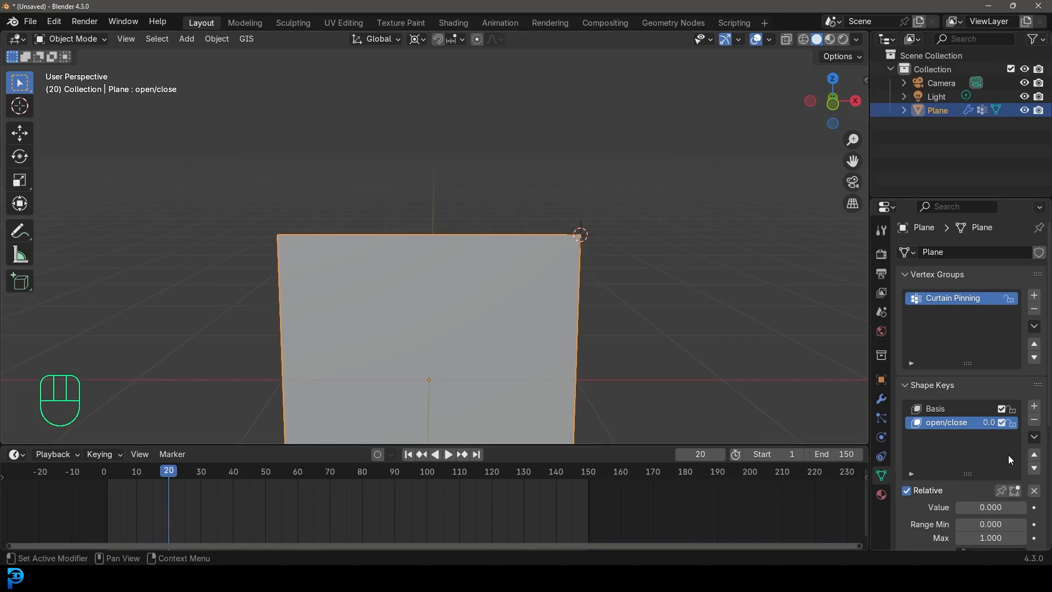
{"action": "scroll", "coordinate": [942, 435], "scroll_direction": "down", "scroll_amount": 1}
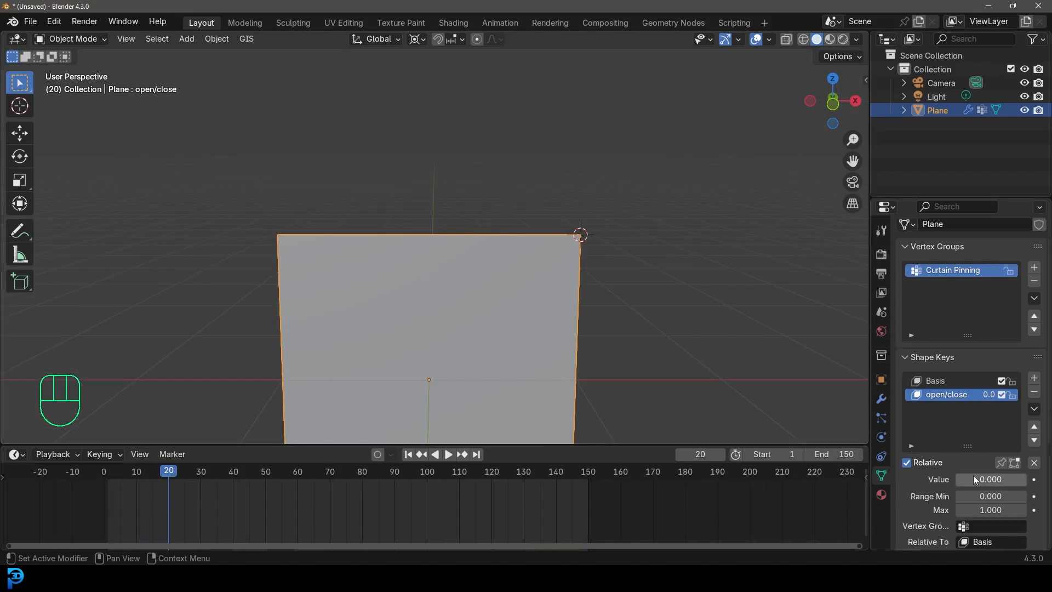
{"action": "left_click", "coordinate": [1034, 480]}
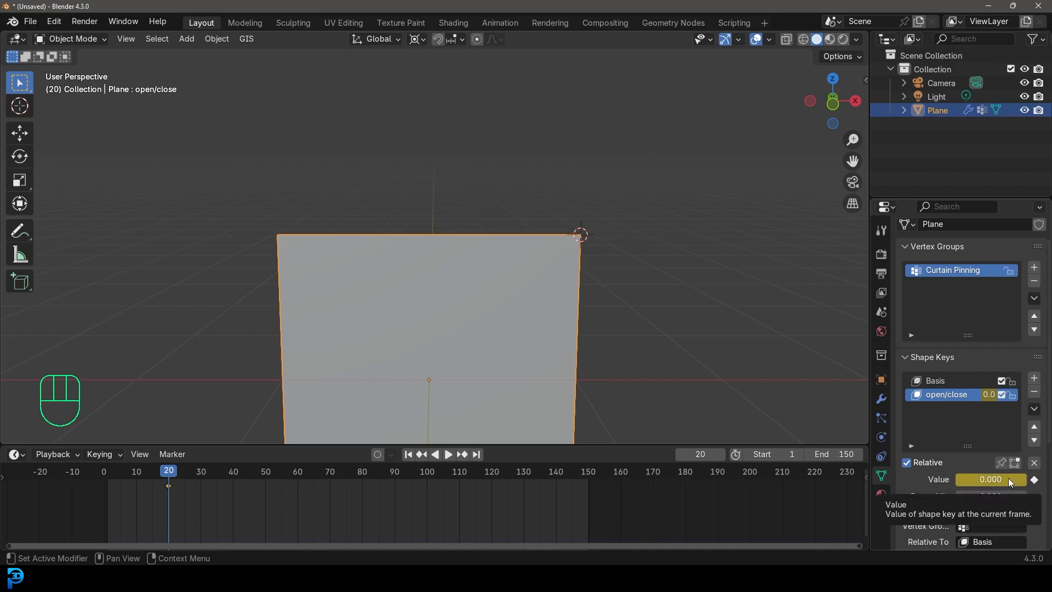
Keyframe the open/close shape key at value 1 on frame 70.
{"action": "left_click_drag", "start_coordinate": [170, 484], "coordinate": [331, 494]}
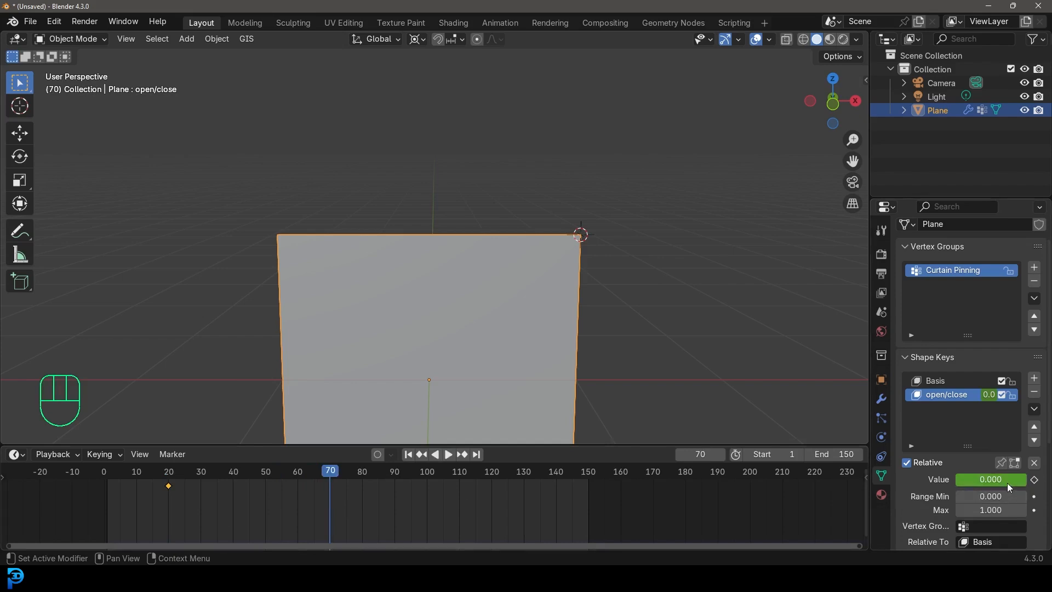
{"action": "left_click_drag", "start_coordinate": [971, 479], "coordinate": [1001, 479]}
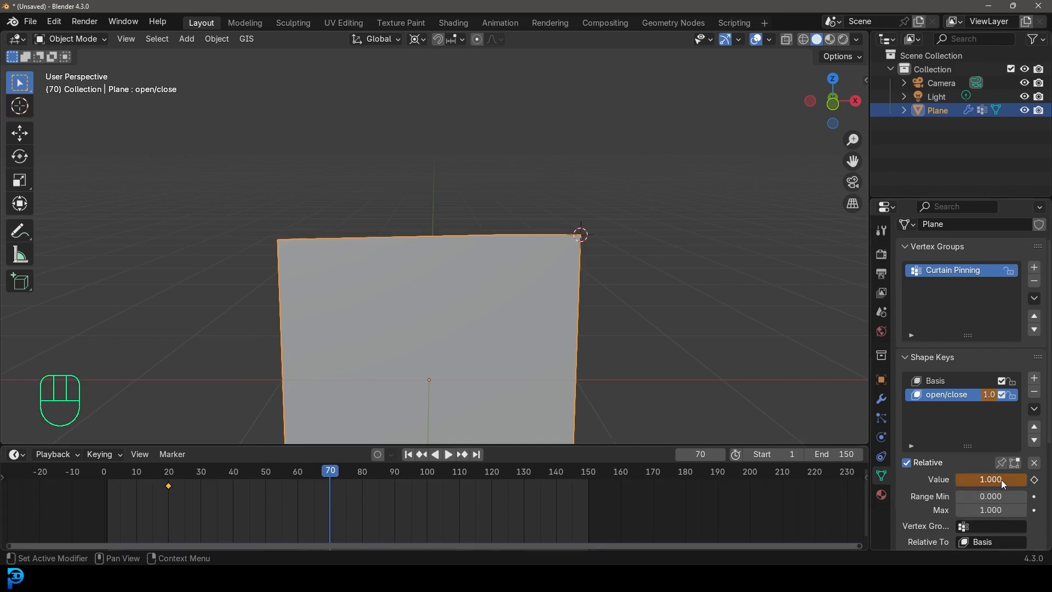
{"action": "left_click", "coordinate": [1034, 481]}
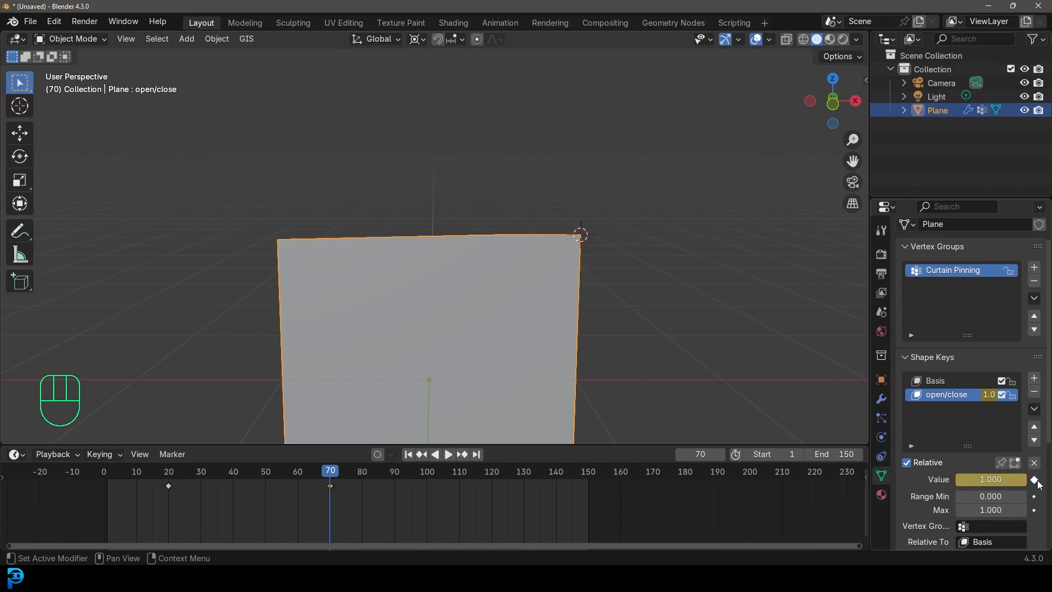
Keyframe the open/close shape key at value 1 on frame 120 to hold the curtain open.
{"action": "left_click_drag", "start_coordinate": [343, 498], "coordinate": [491, 492]}
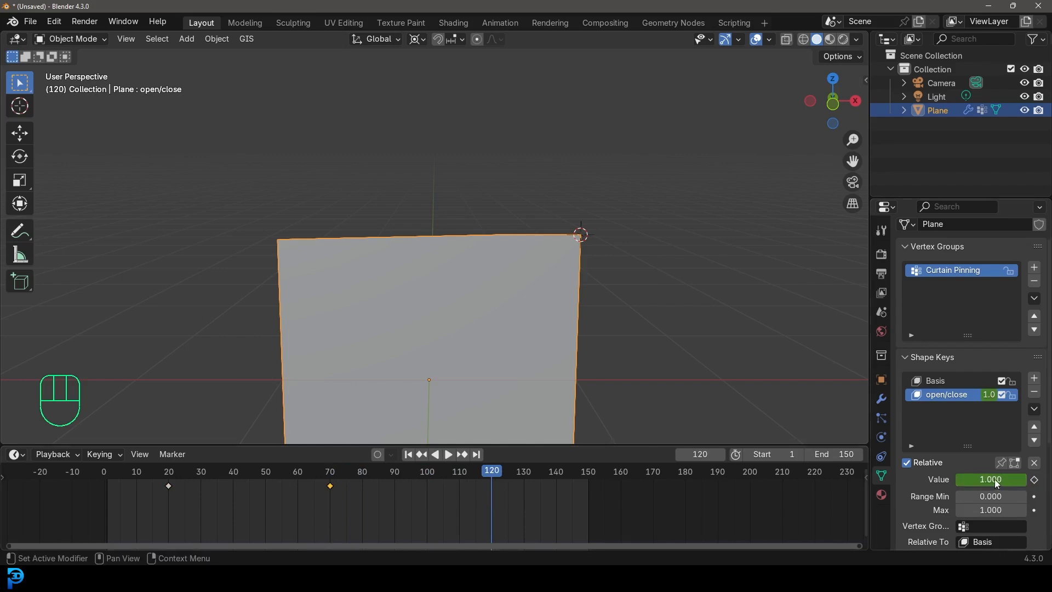
{"action": "left_click", "coordinate": [1034, 481]}
{"action": "left_click_drag", "start_coordinate": [284, 509], "coordinate": [540, 482]}
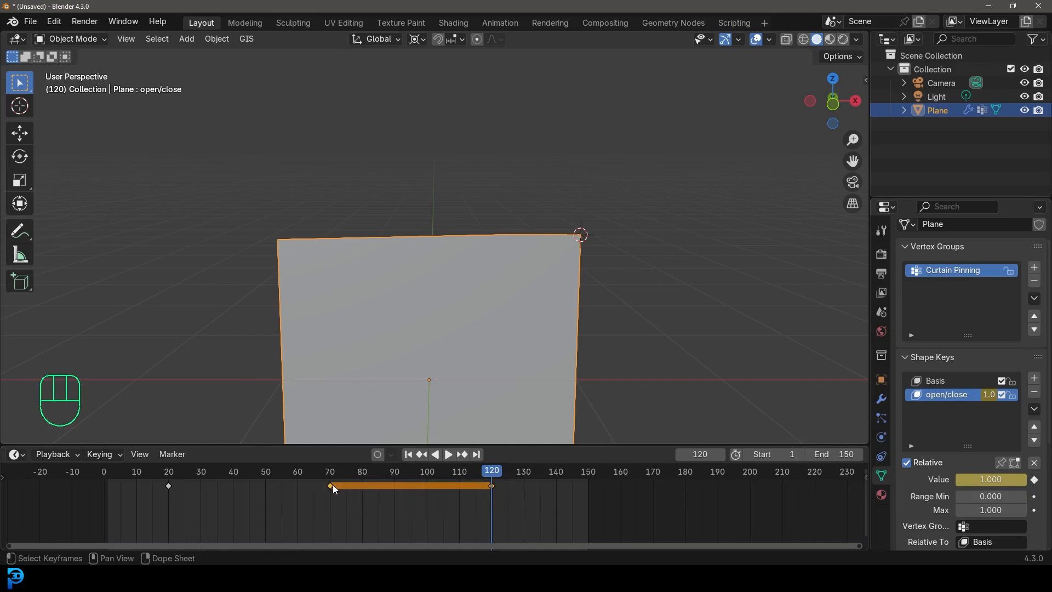
Keyframe the open/close shape key at value 0 on frame 150, and go back to frame 1.
{"action": "left_click_drag", "start_coordinate": [483, 475], "coordinate": [590, 504]}
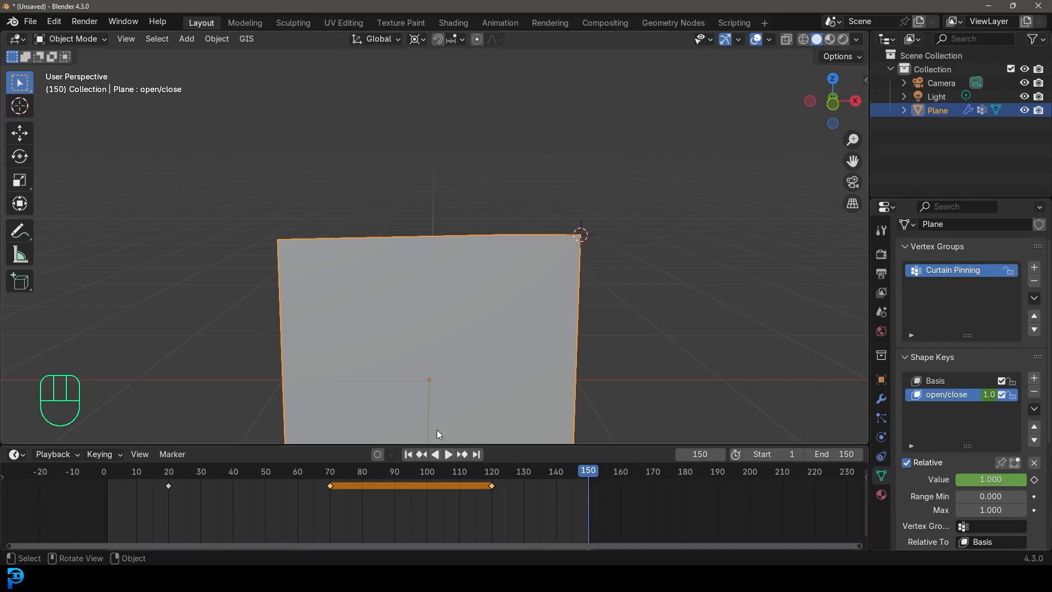
{"action": "left_click", "coordinate": [984, 481]}
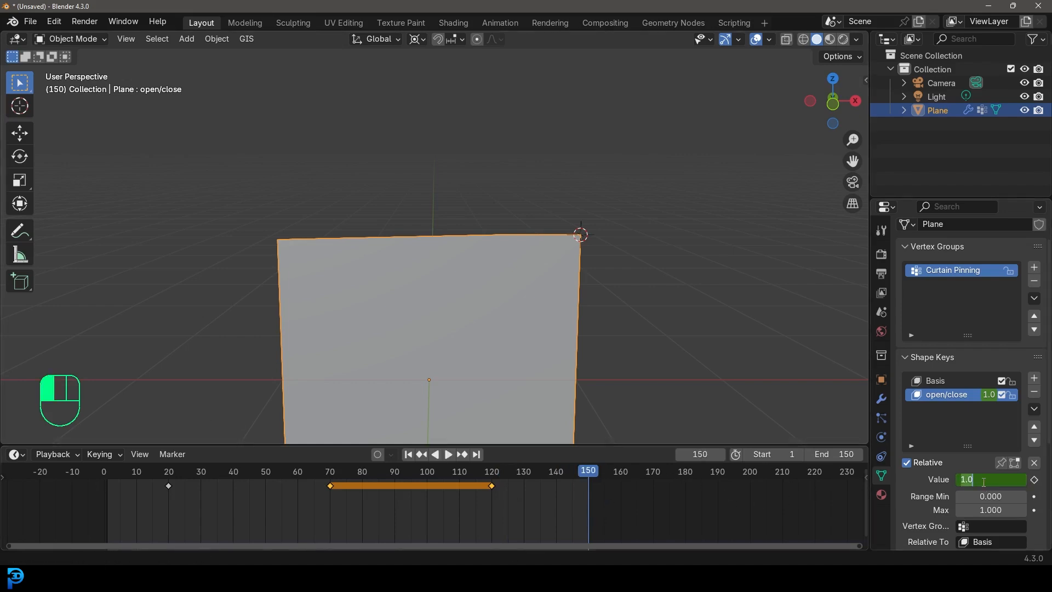
{"action": "type", "text": "0"}
{"action": "key", "text": "Return"}
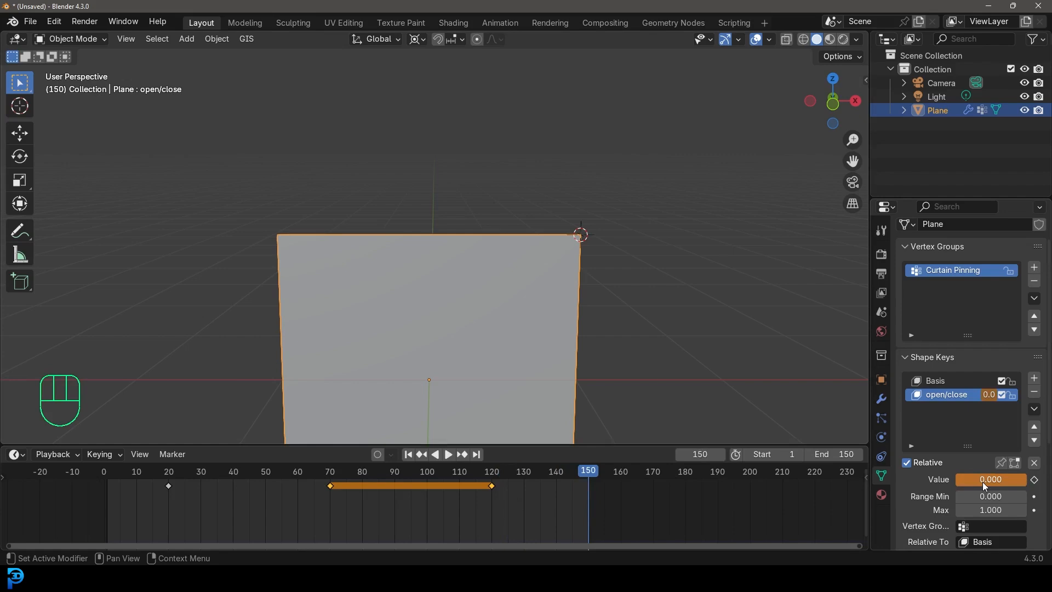
{"action": "left_click", "coordinate": [1034, 480]}
{"action": "left_click_drag", "start_coordinate": [594, 471], "coordinate": [107, 528]}
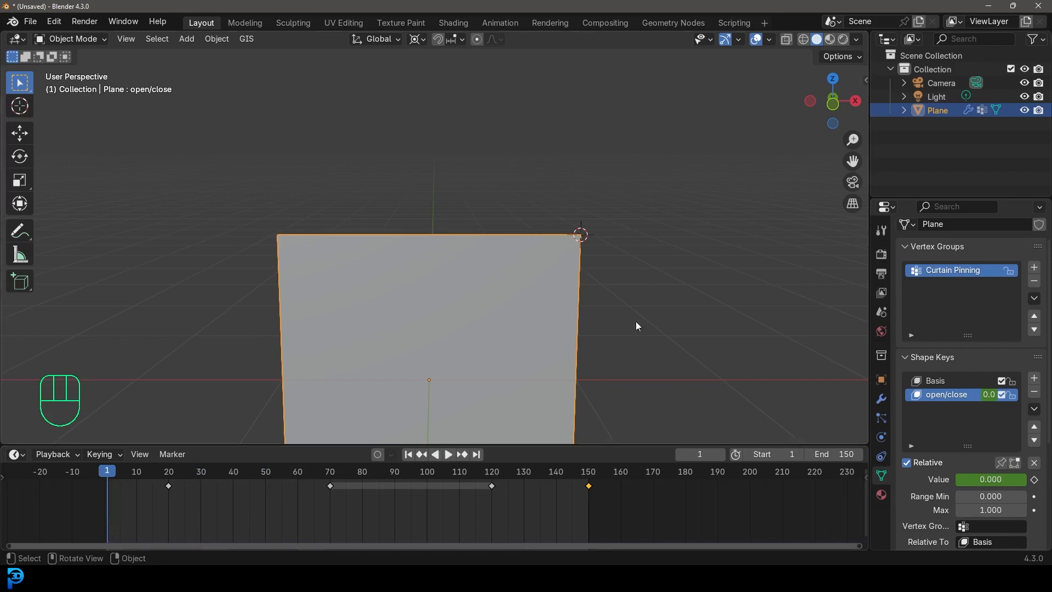
Turn the Cloth modifier's viewport display back on and set the cloth cache's end frame to 150.
{"action": "left_click", "coordinate": [880, 399]}
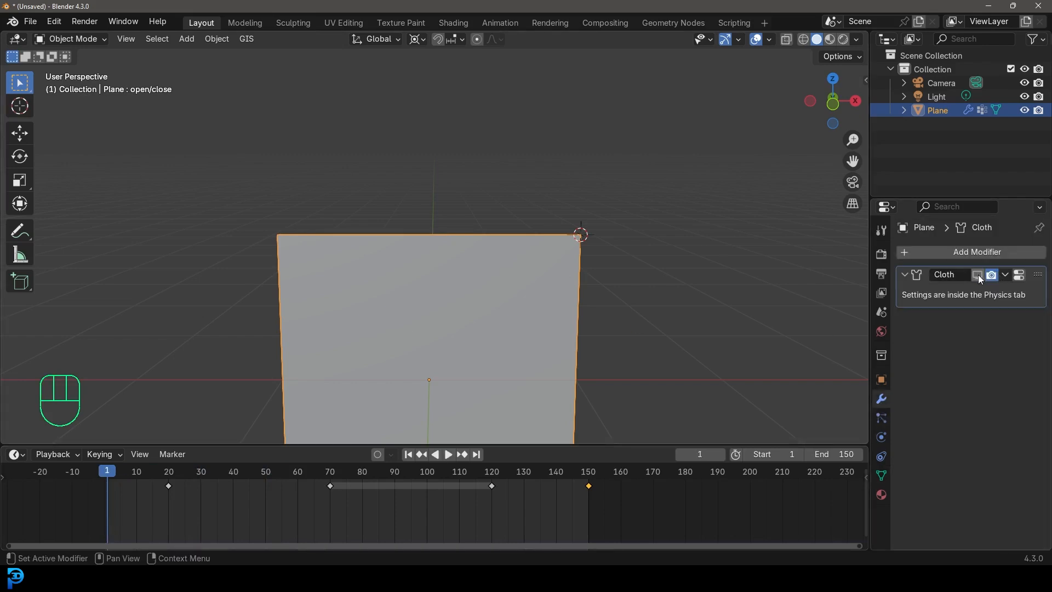
{"action": "left_click", "coordinate": [882, 438]}
{"action": "scroll", "coordinate": [935, 396], "scroll_direction": "down", "scroll_amount": 15}
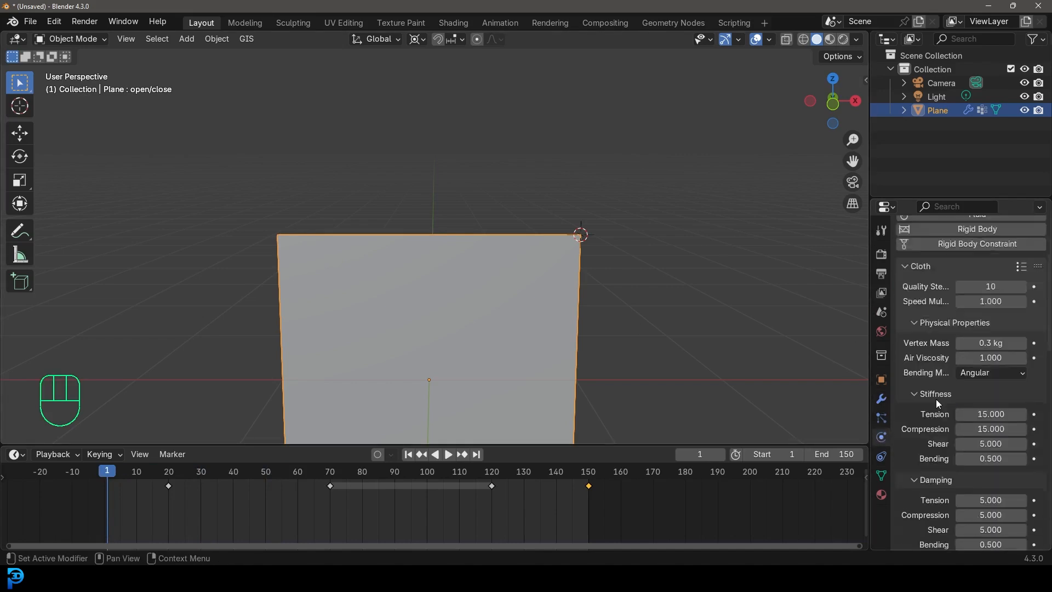
{"action": "scroll", "coordinate": [935, 398], "scroll_direction": "down", "scroll_amount": 5}
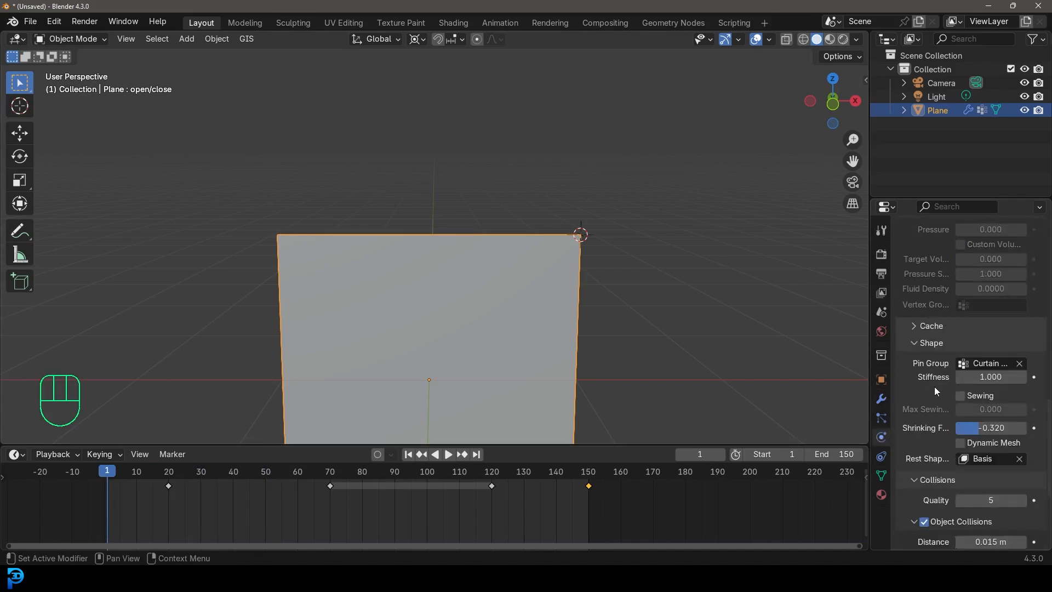
{"action": "left_click", "coordinate": [925, 327]}
{"action": "left_click", "coordinate": [1003, 389]}
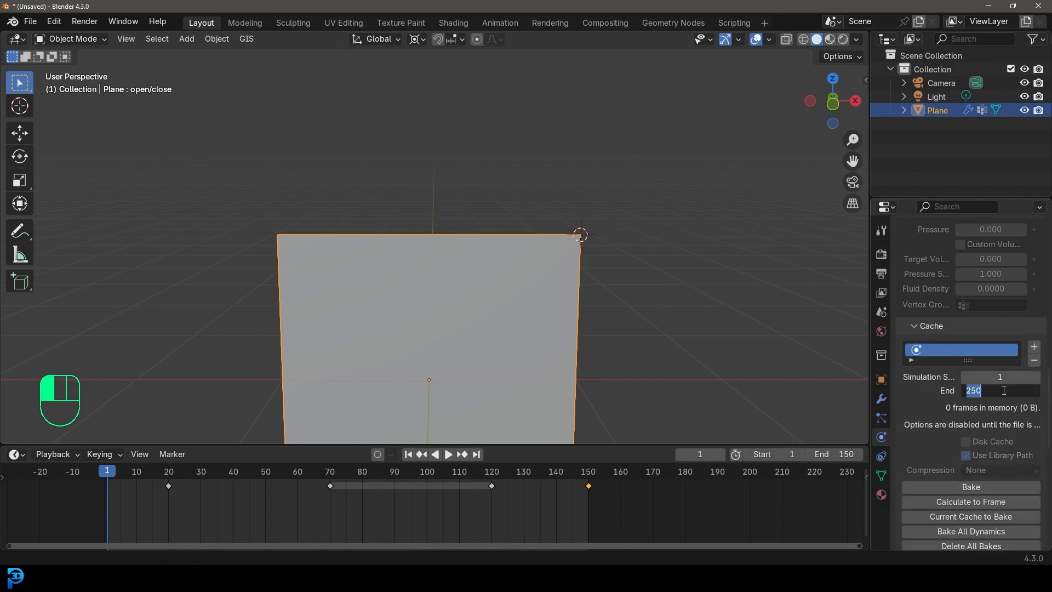
{"action": "key", "text": "Return"}
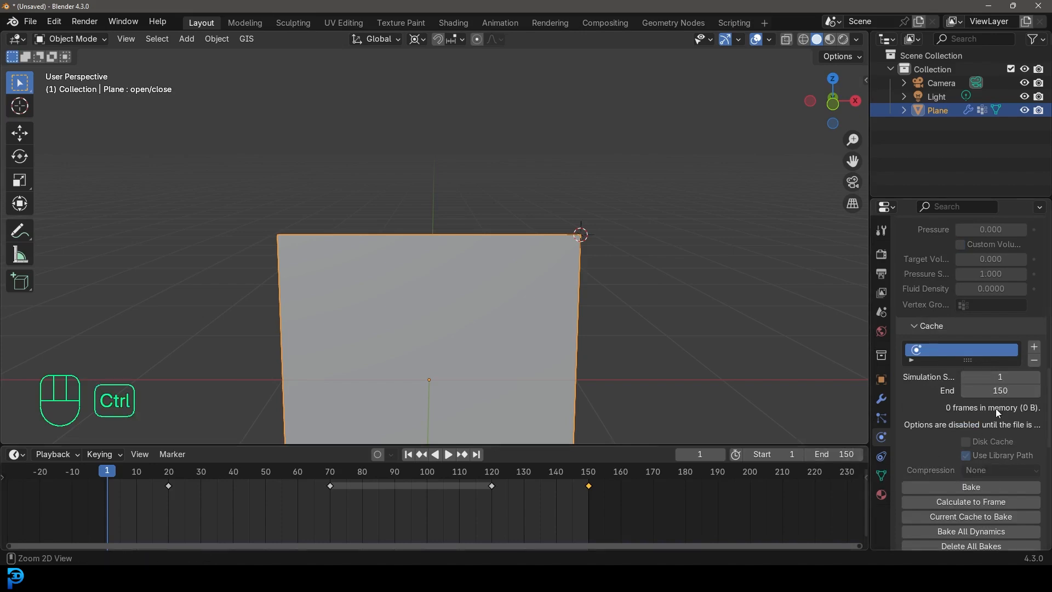
Save the project to the Desktop as untitled.blend.
{"action": "key", "text": "ctrl+s"}
{"action": "left_click", "coordinate": [204, 211]}
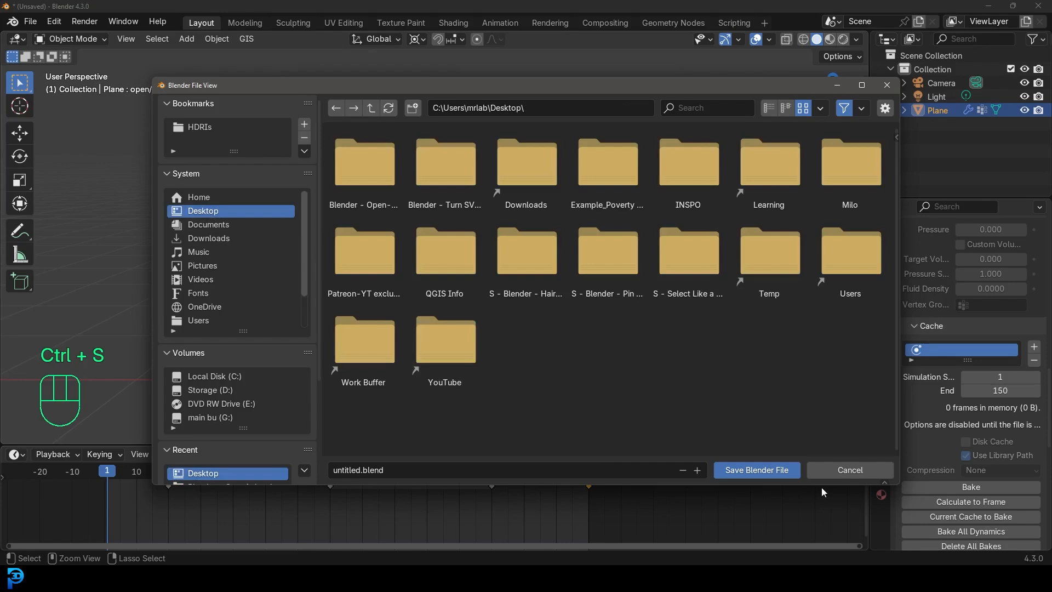
{"action": "left_click", "coordinate": [784, 472]}
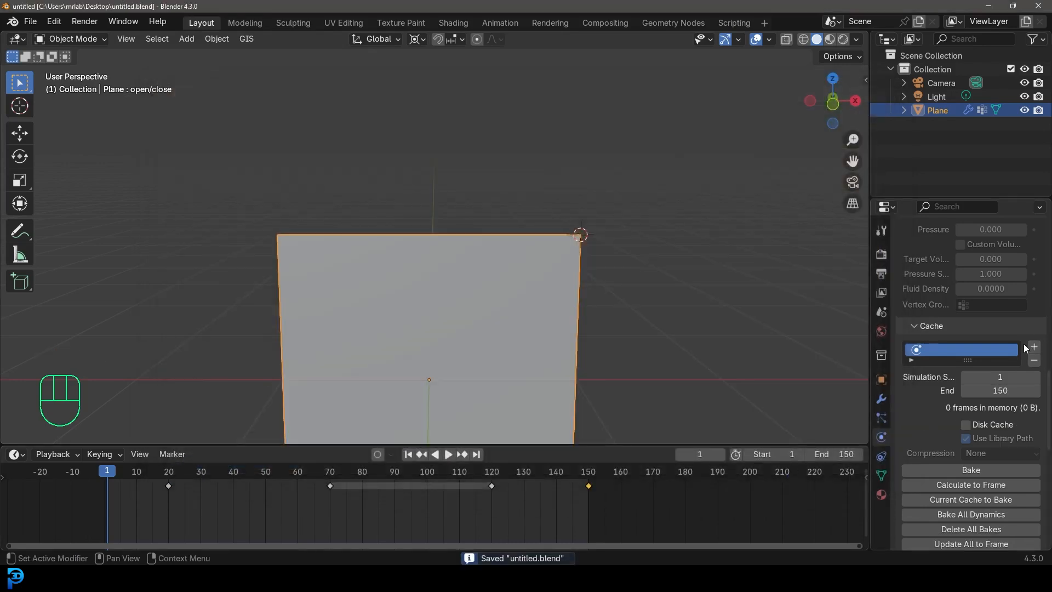
Bake the curtain's cloth simulation cache.
{"action": "scroll", "coordinate": [995, 375], "scroll_direction": "down", "scroll_amount": 4}
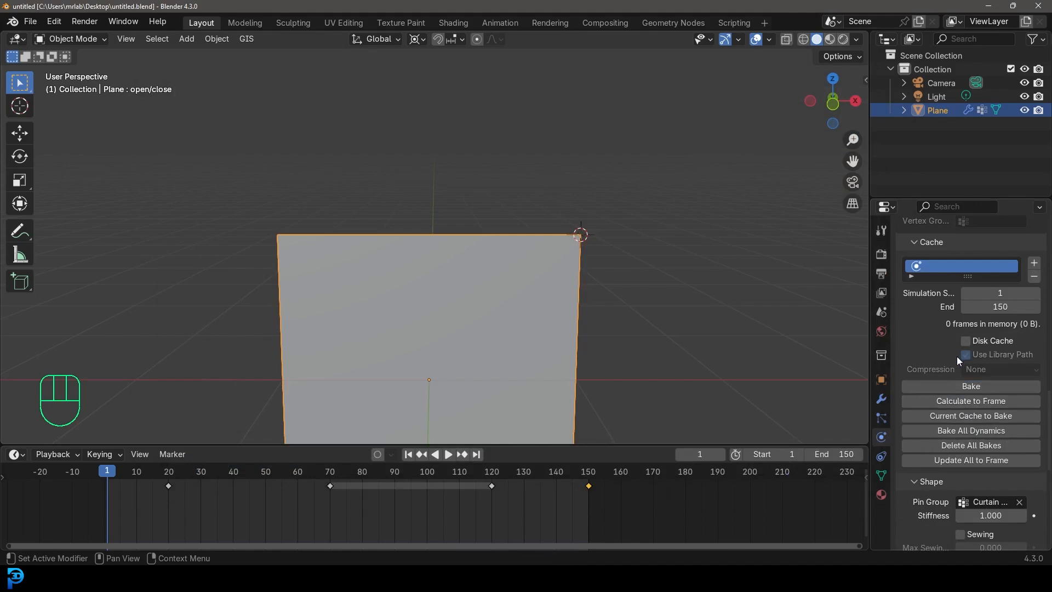
{"action": "left_click", "coordinate": [964, 385]}
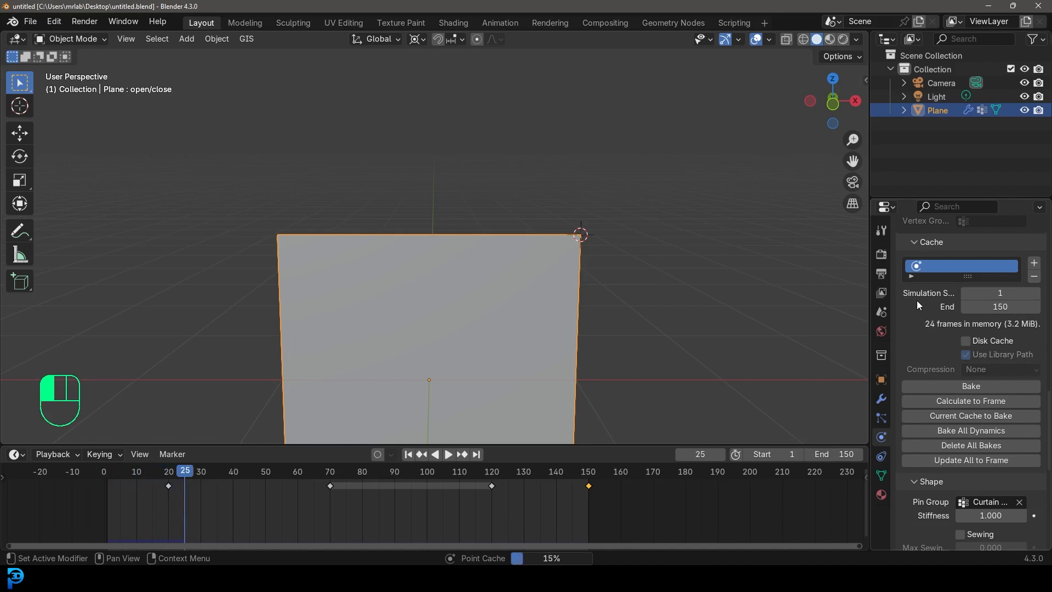
{"action": "middle_click_drag", "start_coordinate": [852, 314], "coordinate": [603, 265]}
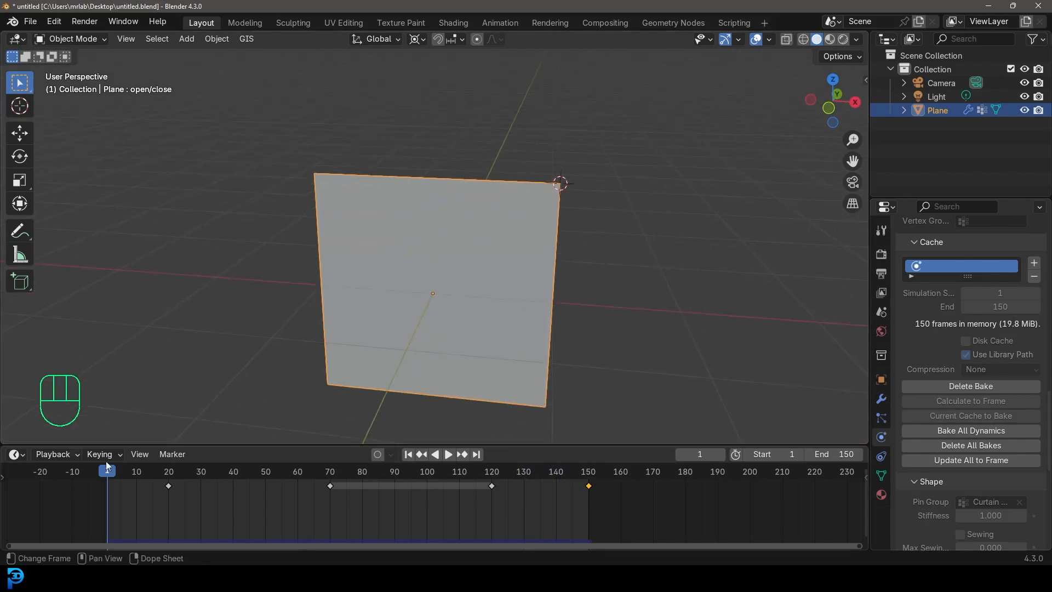
Play back the baked curtain animation, examine the folds from different angles, and stop partway through the opening.
{"action": "middle_click_drag", "start_coordinate": [383, 306], "coordinate": [439, 288]}
{"action": "key", "text": "space"}
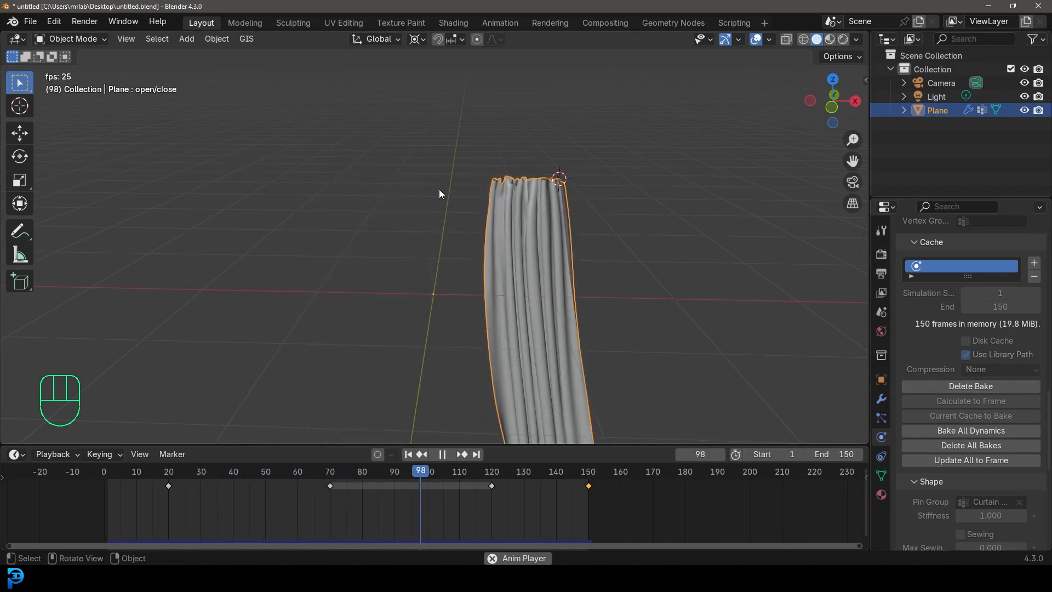
{"action": "scroll", "coordinate": [543, 244], "scroll_direction": "down", "scroll_amount": 2}
{"action": "middle_click_drag", "start_coordinate": [342, 207], "coordinate": [488, 241]}
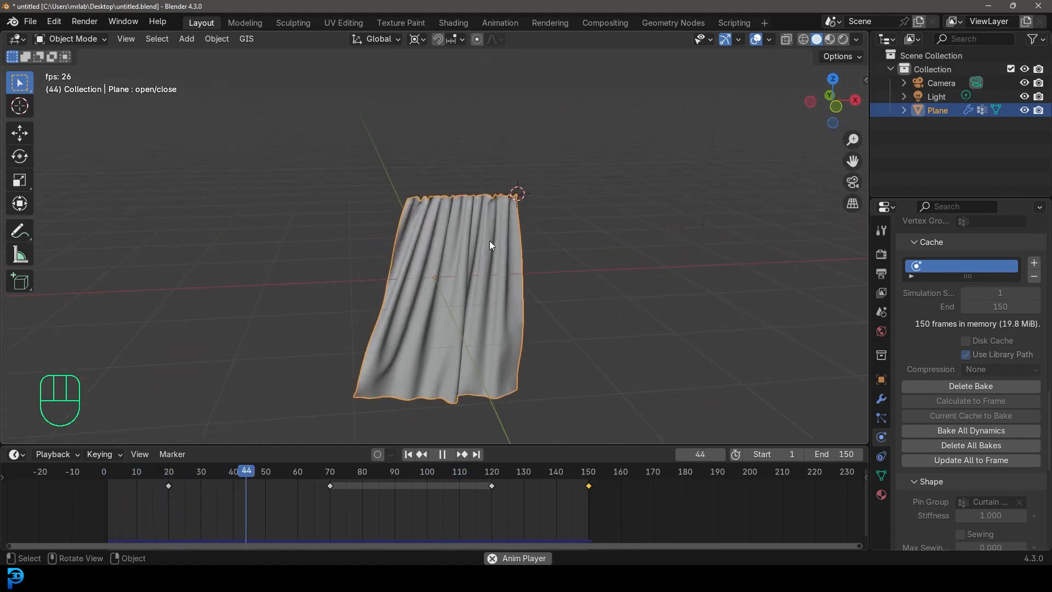
{"action": "key", "text": "space"}
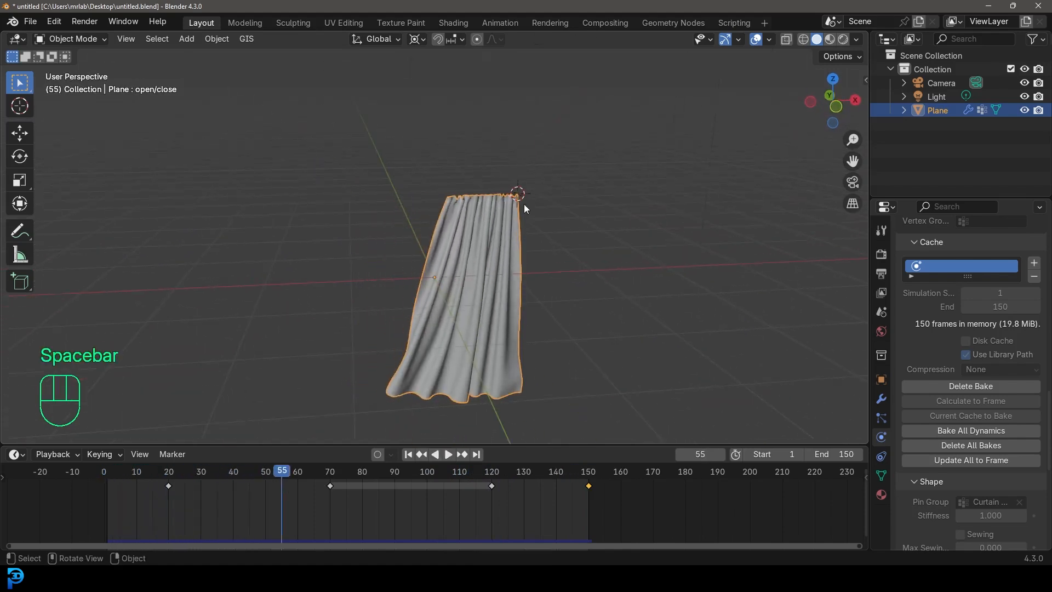
Create a new material on the curtain and load texture.jpg from the Desktop as an Image Texture for its base color.
{"action": "left_click", "coordinate": [881, 495]}
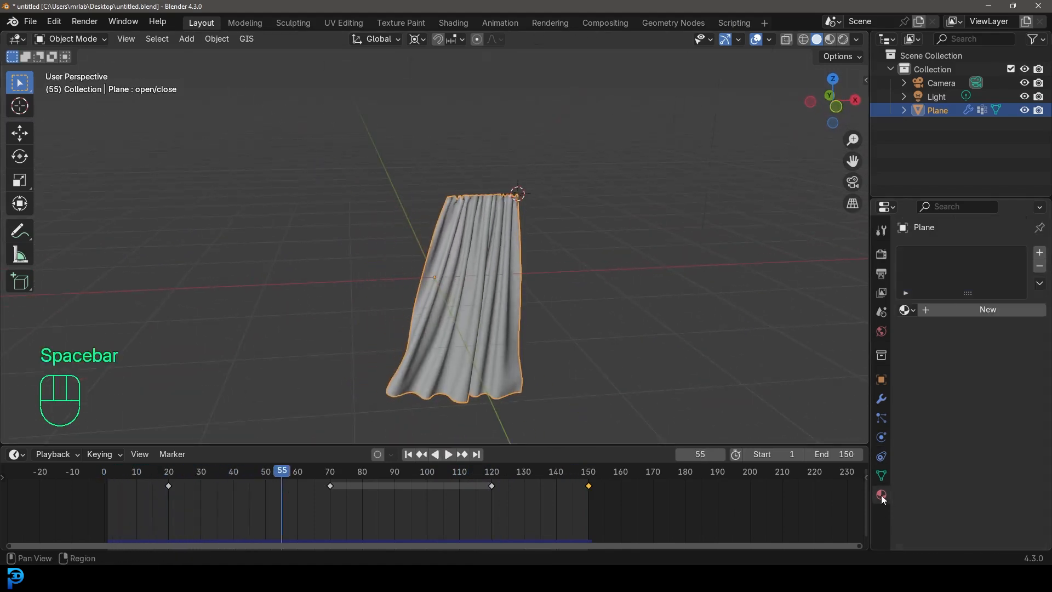
{"action": "left_click", "coordinate": [969, 311]}
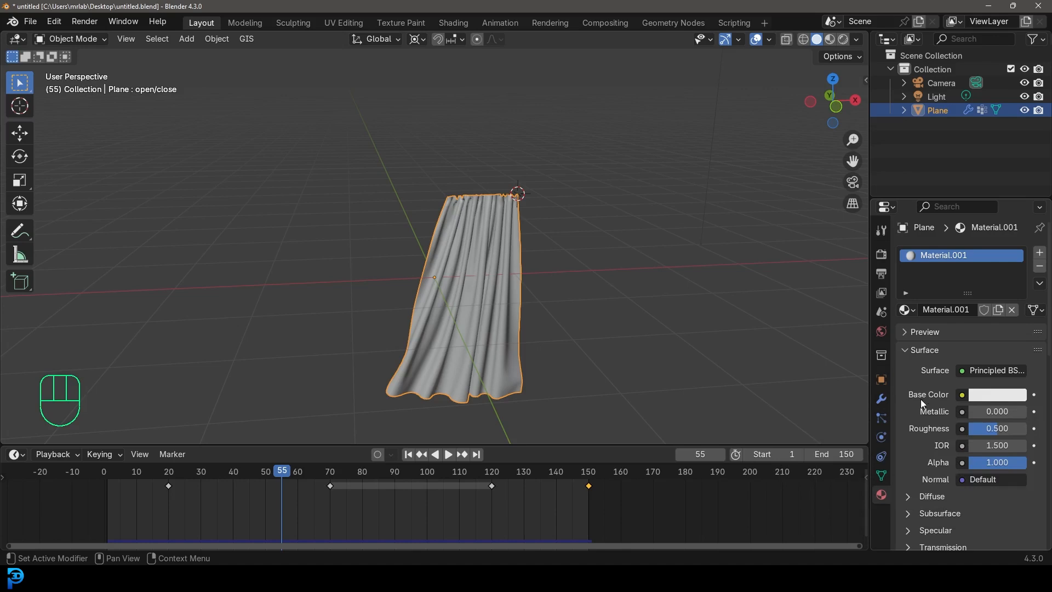
{"action": "left_click", "coordinate": [962, 395]}
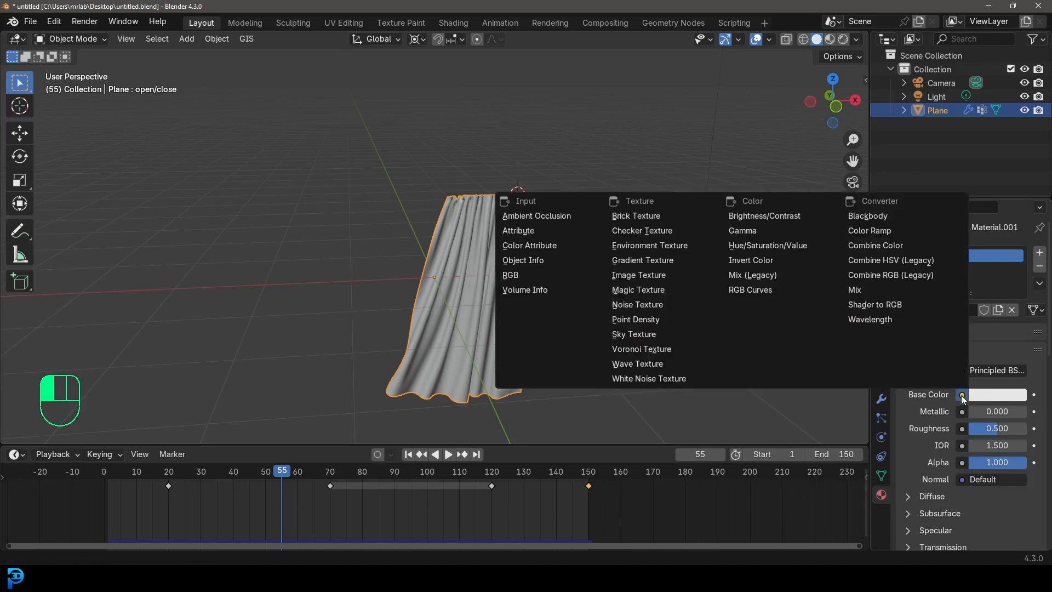
{"action": "left_click", "coordinate": [645, 279]}
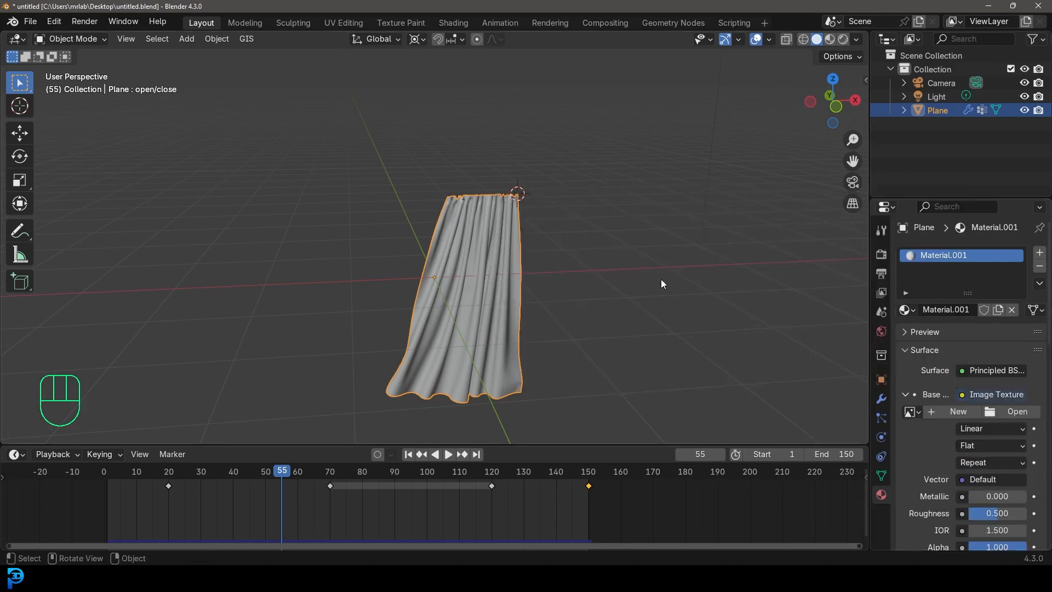
{"action": "left_click", "coordinate": [1032, 415]}
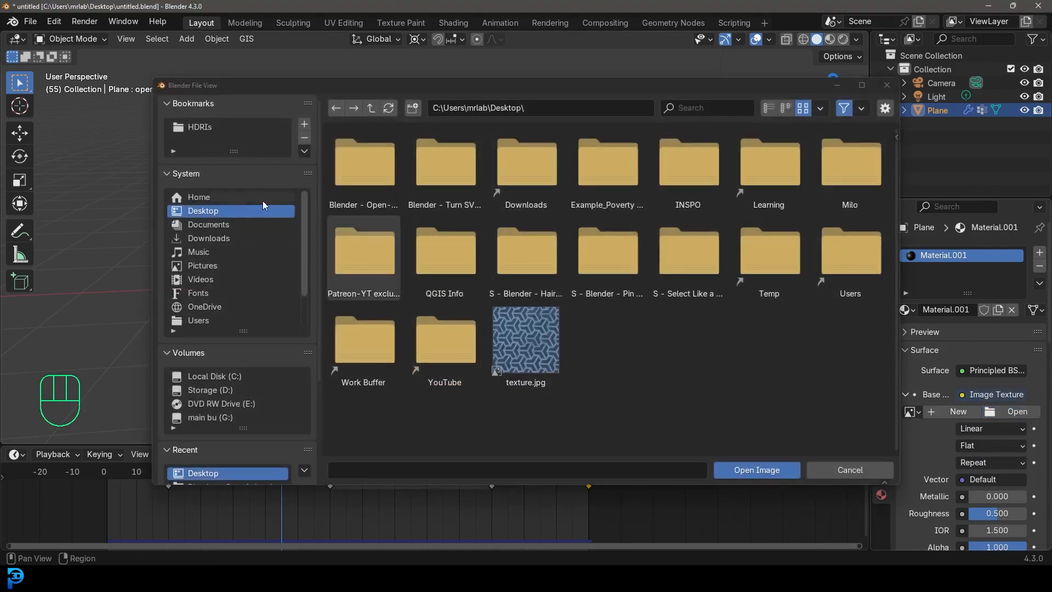
{"action": "left_click", "coordinate": [531, 353]}
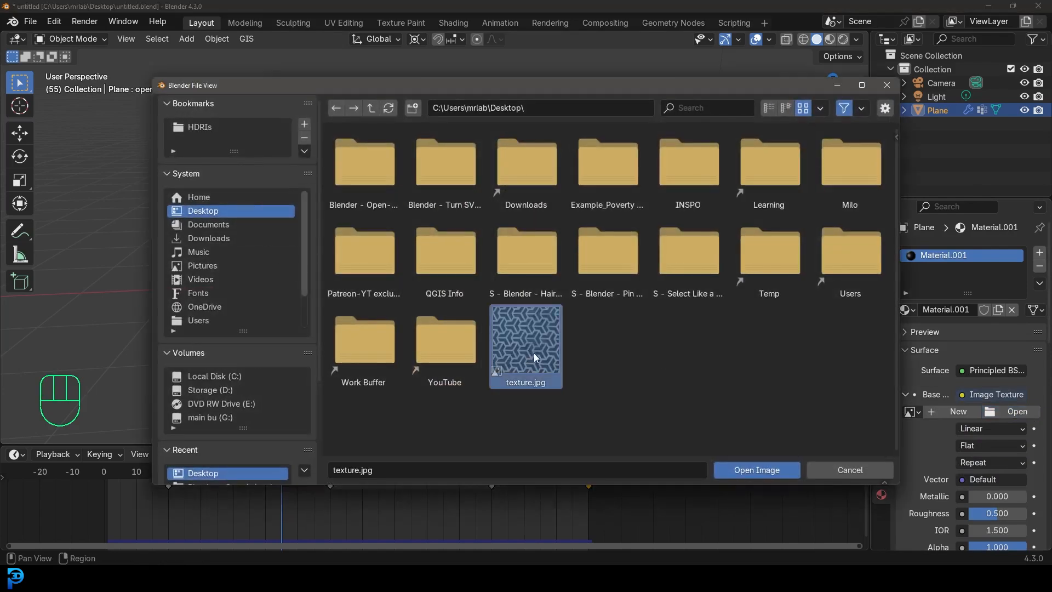
{"action": "left_click", "coordinate": [753, 472]}
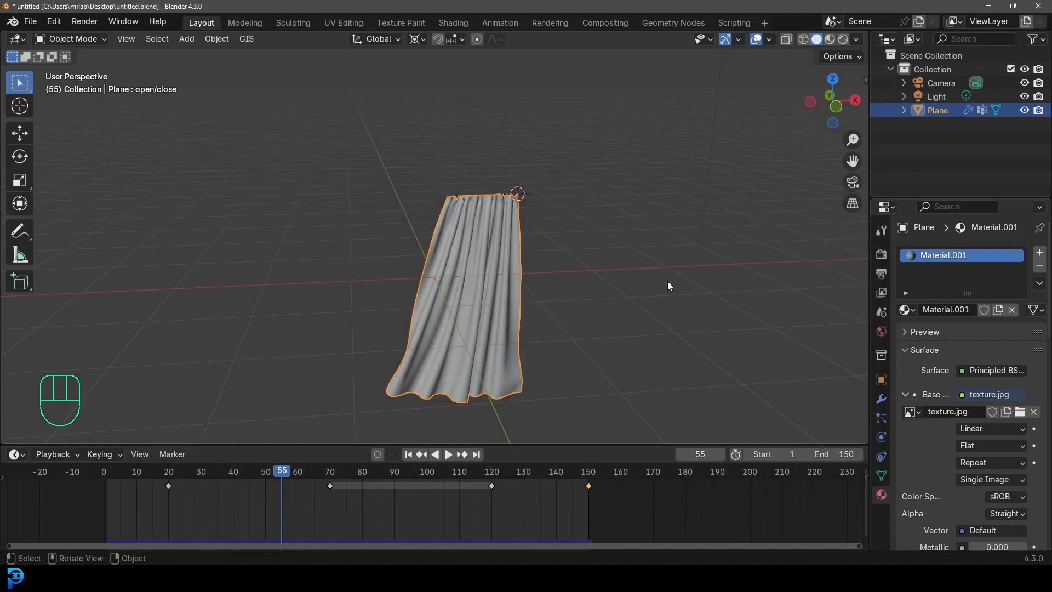
Set the solid viewport shading color to Texture so the curtain pattern is displayed.
{"action": "left_click", "coordinate": [858, 39]}
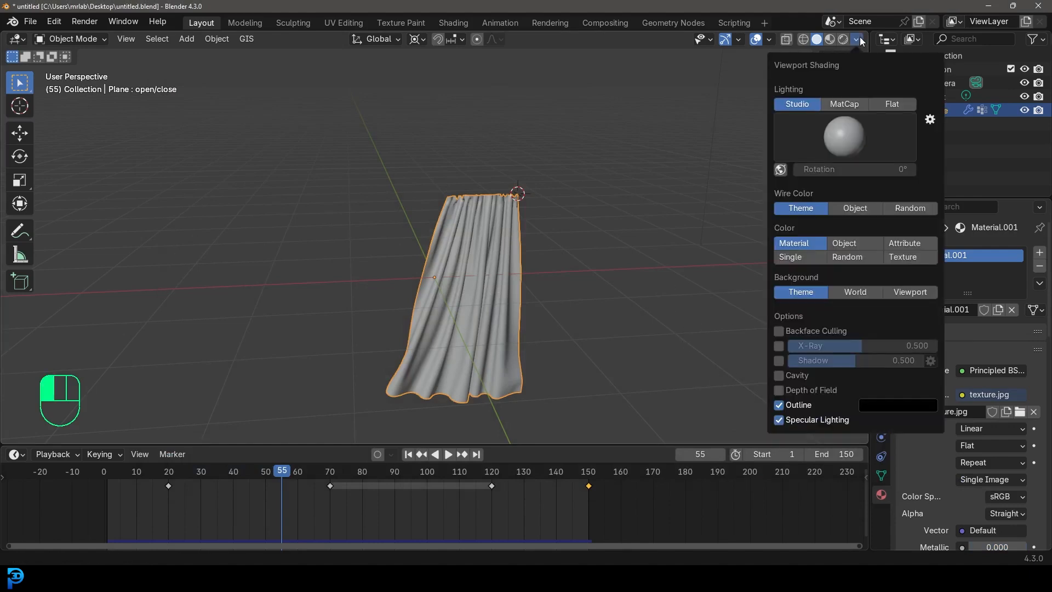
{"action": "left_click", "coordinate": [915, 261]}
{"action": "mouse_move", "coordinate": [537, 260]}
{"action": "middle_mouse_down"}
{"action": "mouse_move", "coordinate": [474, 247]}
{"action": "mouse_move", "coordinate": [539, 249]}
{"action": "middle_mouse_up"}
Add a second slot with a new default material and assign it to a narrow strip along the curtain's bottom edge.
{"action": "left_click", "coordinate": [1039, 254]}
{"action": "left_click", "coordinate": [971, 340]}
{"action": "middle_click_drag", "start_coordinate": [670, 383], "coordinate": [653, 332]}
{"action": "middle_click_drag", "start_coordinate": [548, 357], "coordinate": [539, 413]}
{"action": "middle_click_drag", "start_coordinate": [524, 378], "coordinate": [520, 236], "text": "shift"}
{"action": "scroll", "coordinate": [520, 237], "scroll_direction": "up", "scroll_amount": 3}
{"action": "key", "text": "Tab"}
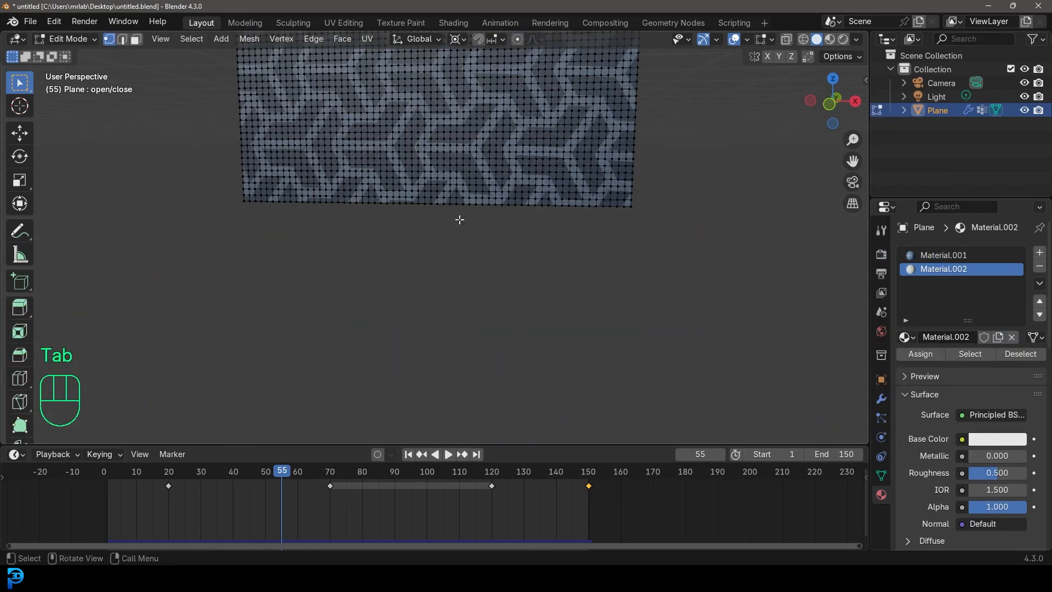
{"action": "key", "text": "alt+a"}
{"action": "key", "text": "KP_1"}
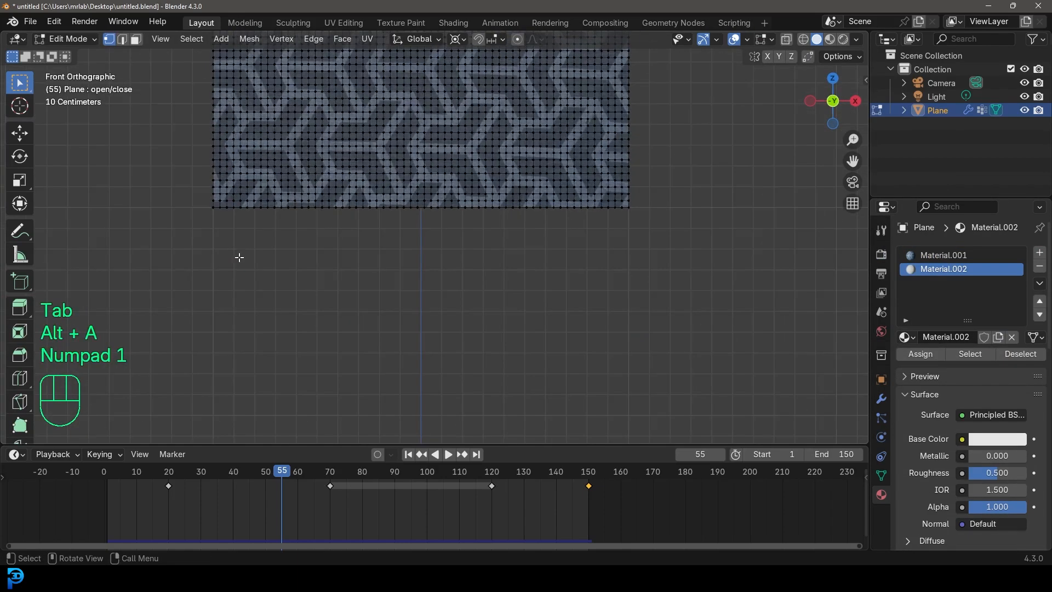
{"action": "left_click_drag", "start_coordinate": [169, 270], "coordinate": [667, 195]}
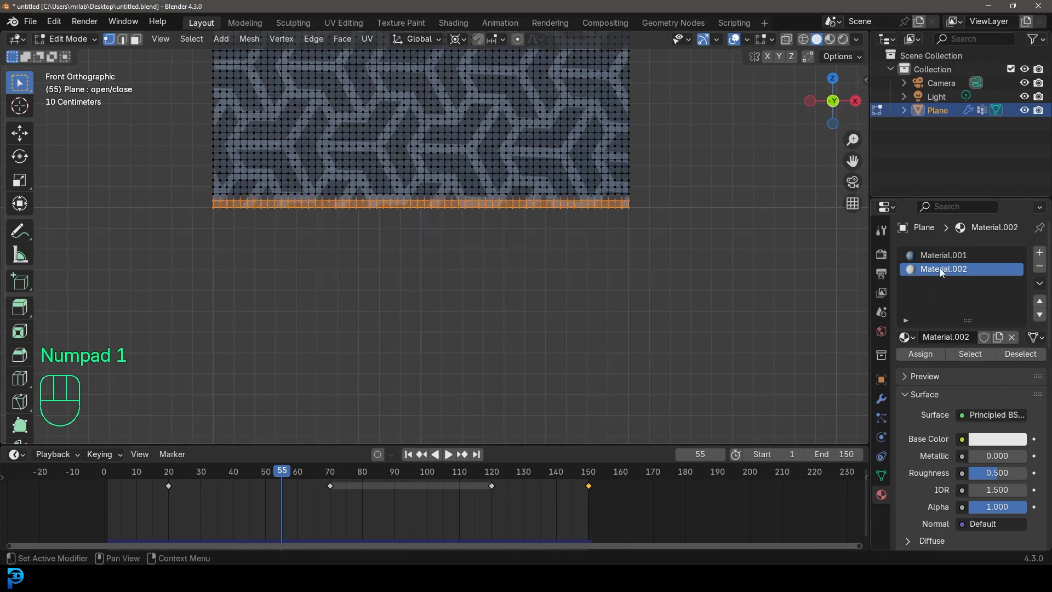
{"action": "left_click", "coordinate": [921, 354]}
Assign Material.002 to a narrow strip of vertices along the curtain's top edge and return to Object Mode.
{"action": "scroll", "coordinate": [502, 244], "scroll_direction": "down", "scroll_amount": 4}
{"action": "middle_click_drag", "start_coordinate": [423, 201], "coordinate": [447, 417], "text": "shift"}
{"action": "scroll", "coordinate": [447, 370], "scroll_direction": "up", "scroll_amount": 3}
{"action": "scroll", "coordinate": [480, 251], "scroll_direction": "up", "scroll_amount": 1}
{"action": "scroll", "coordinate": [208, 268], "scroll_direction": "up", "scroll_amount": 2}
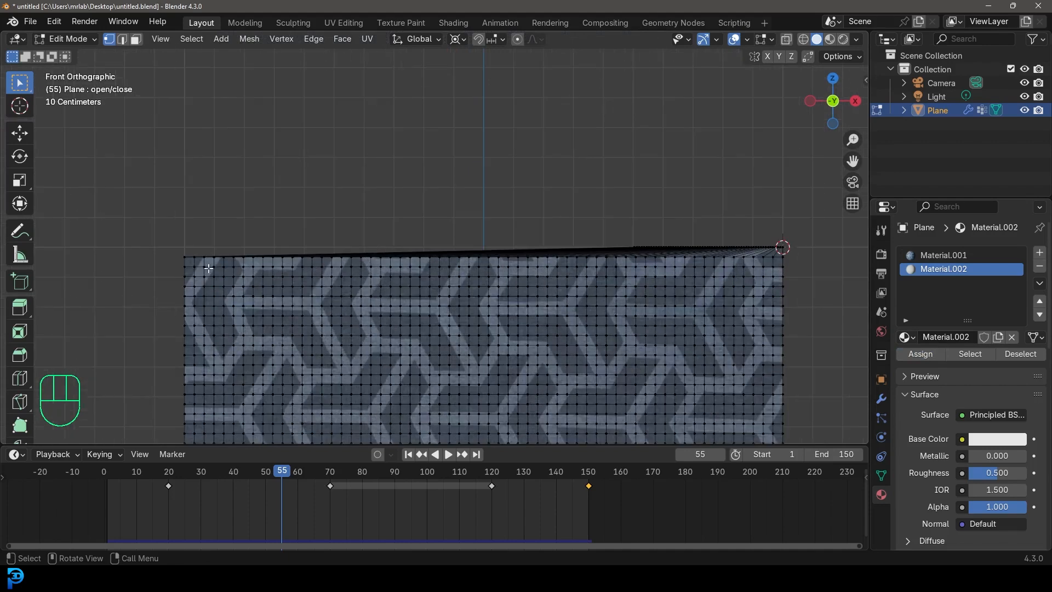
{"action": "left_click_drag", "start_coordinate": [170, 270], "coordinate": [825, 260]}
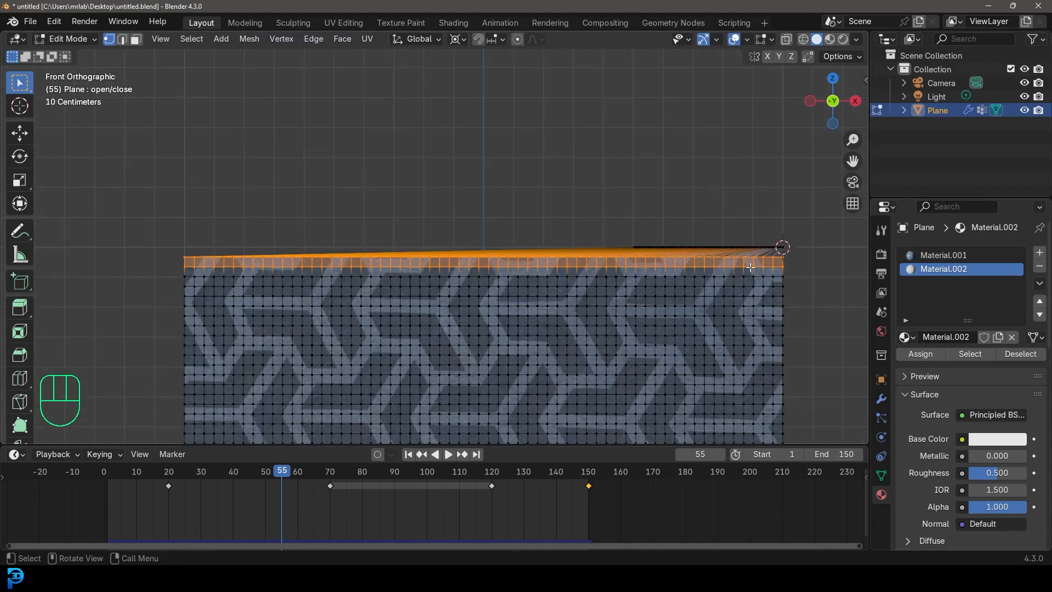
{"action": "left_click", "coordinate": [924, 354]}
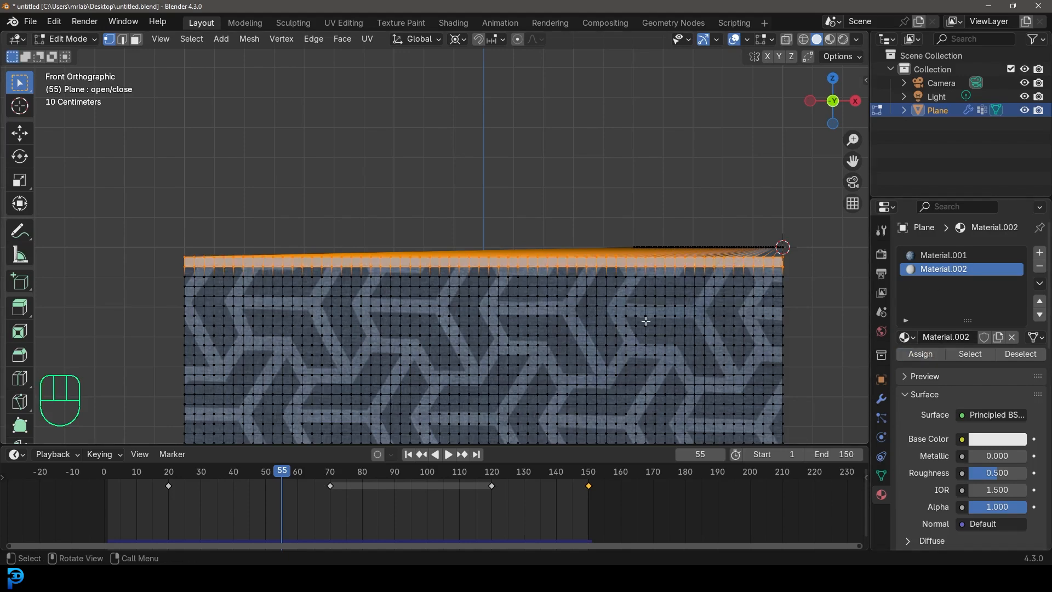
{"action": "scroll", "coordinate": [646, 321], "scroll_direction": "down", "scroll_amount": 5}
{"action": "key", "text": "Tab"}
Play back the textured curtain animation and examine the pattern and the trim strips from both sides.
{"action": "middle_click_drag", "start_coordinate": [612, 290], "coordinate": [557, 311]}
{"action": "scroll", "coordinate": [553, 308], "scroll_direction": "up", "scroll_amount": 3}
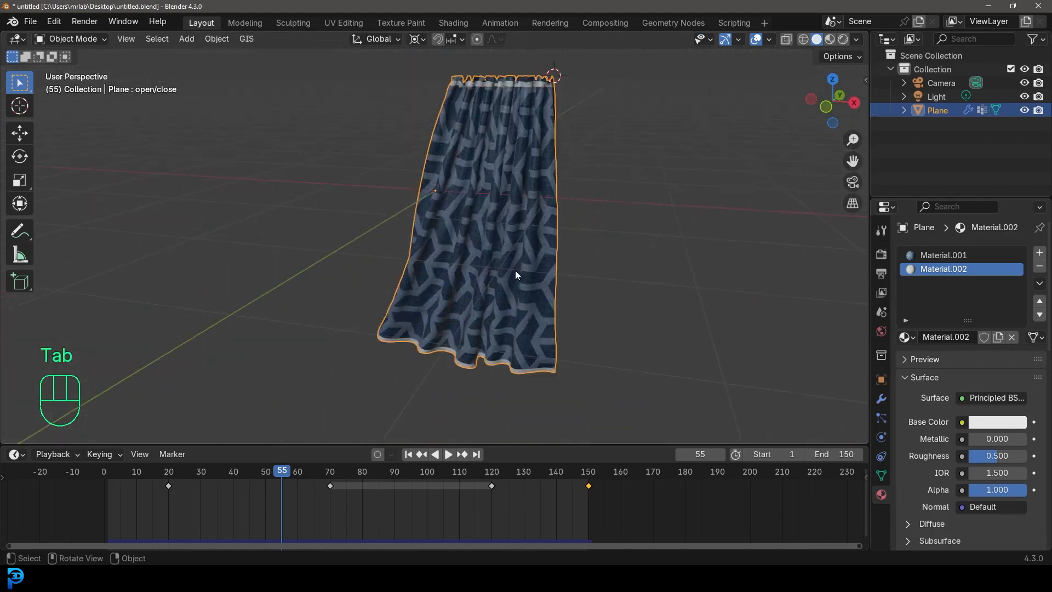
{"action": "key", "text": "alt+a"}
{"action": "left_click", "coordinate": [533, 271]}
{"action": "key", "text": "space"}
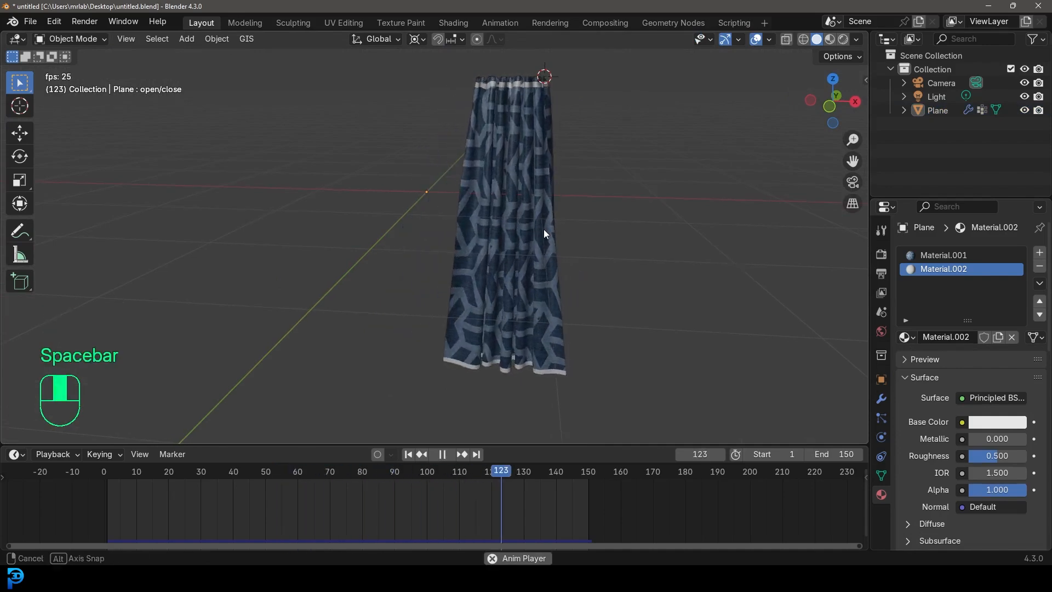
{"action": "middle_click_drag", "start_coordinate": [543, 229], "coordinate": [581, 231]}
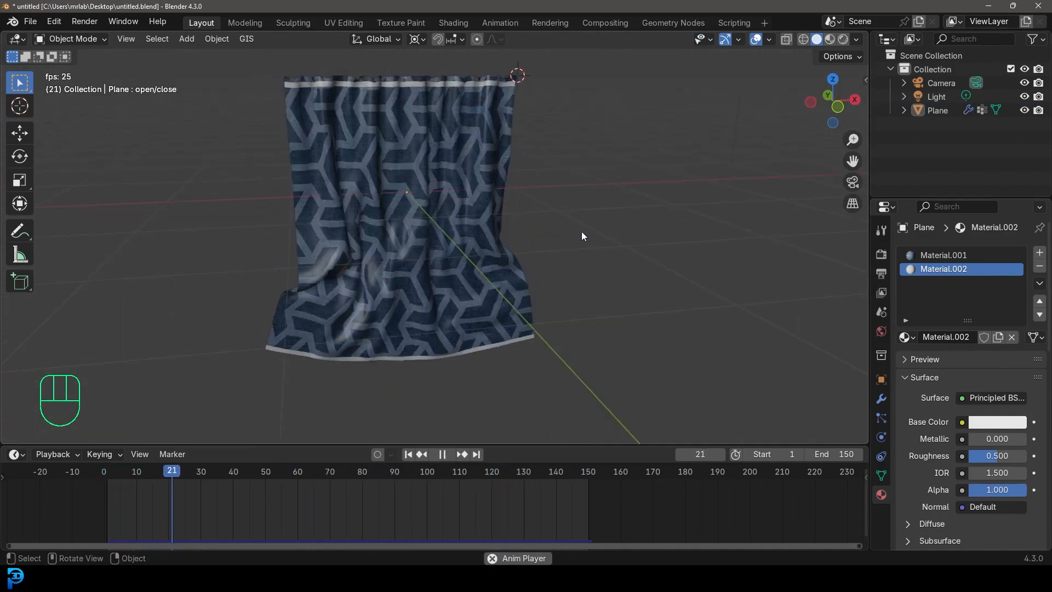
{"action": "key", "text": "space"}
Add a Solidify modifier to the curtain after the Cloth modifier, with a thickness of 0.01 m.
{"action": "left_click", "coordinate": [473, 141]}
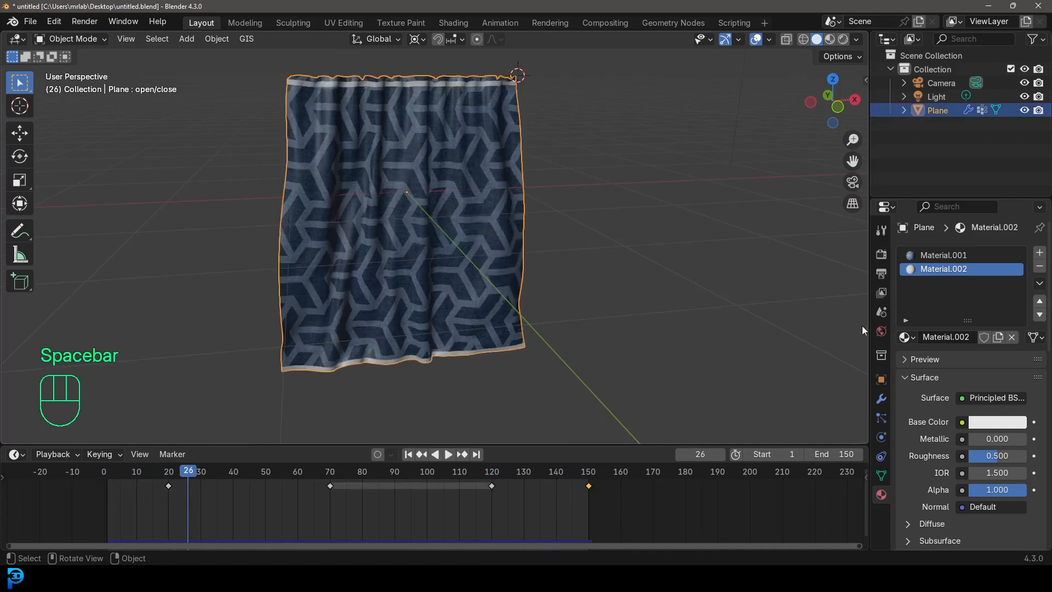
{"action": "left_click", "coordinate": [880, 399]}
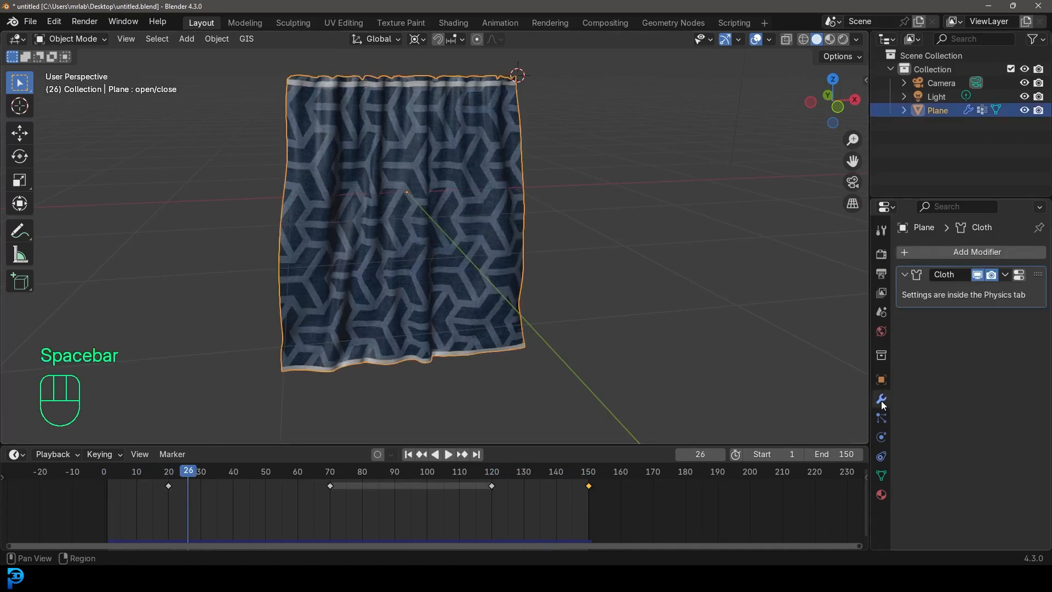
{"action": "left_click", "coordinate": [967, 248]}
{"action": "left_click", "coordinate": [937, 248]}
{"action": "type", "text": "SOLID"}
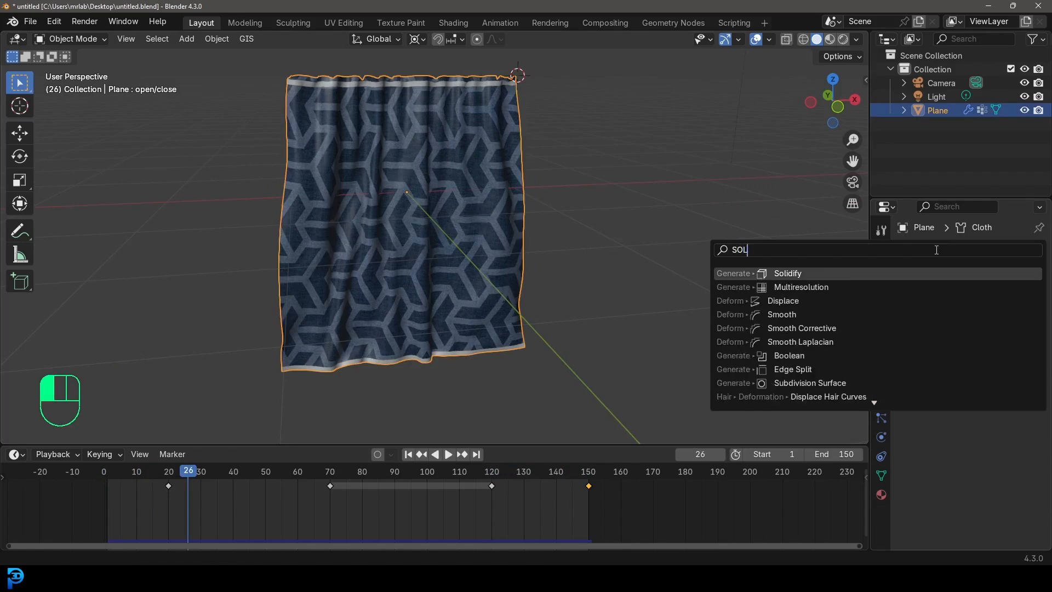
{"action": "key", "text": "Return"}
{"action": "middle_click_drag", "start_coordinate": [514, 271], "coordinate": [477, 277]}
{"action": "mouse_move", "coordinate": [990, 354]}
{"action": "left_mouse_down", "text": "shift"}
{"action": "mouse_move", "coordinate": [971, 354]}
{"action": "mouse_move", "coordinate": [990, 355]}
{"action": "left_mouse_up", "text": "shift"}
Deselect the curtain and play the animation briefly to check the thickened cloth.
{"action": "key", "text": "alt+a"}
{"action": "middle_click_drag", "start_coordinate": [524, 247], "coordinate": [425, 263]}
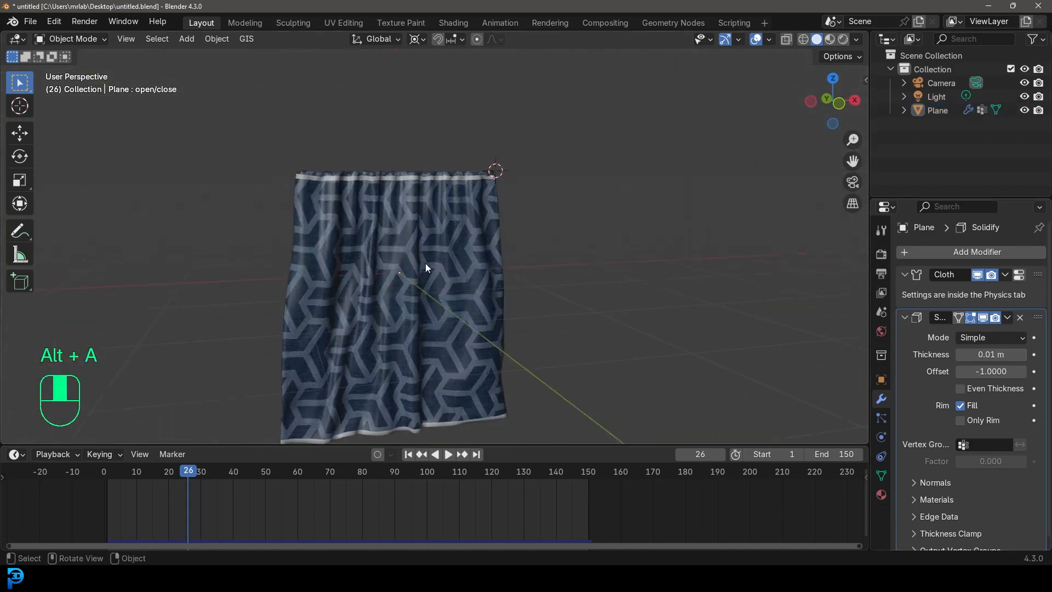
{"action": "key", "text": "space"}
{"action": "key", "text": "space"}
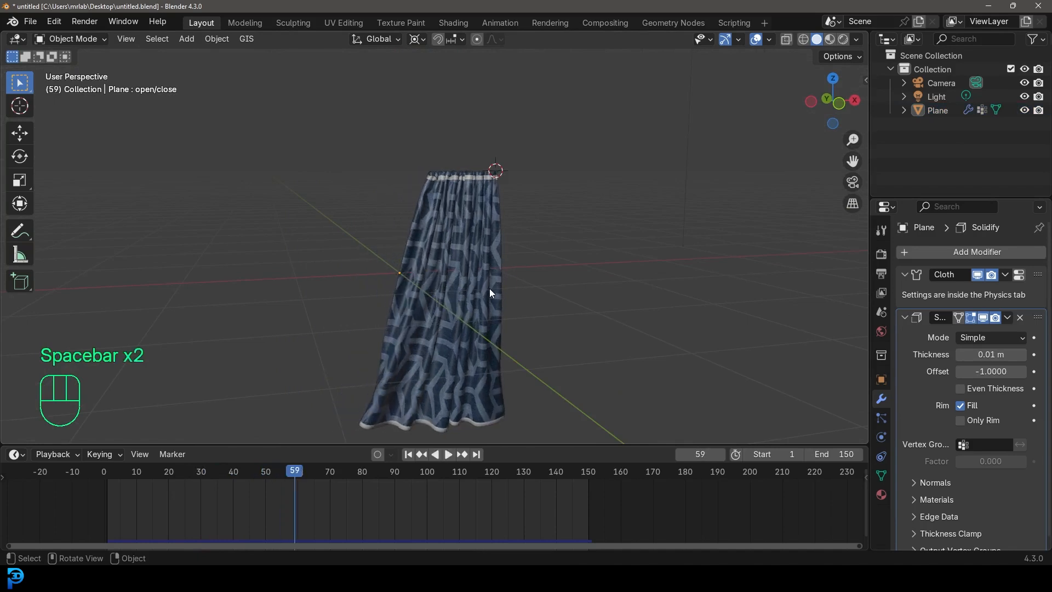
Add a cube mesh at the 3D cursor on the curtain's upper corner, working in the front orthographic view.
{"action": "key", "text": "KP_1"}
{"action": "key", "text": "shift+a"}
{"action": "mouse_move", "coordinate": [399, 206]}
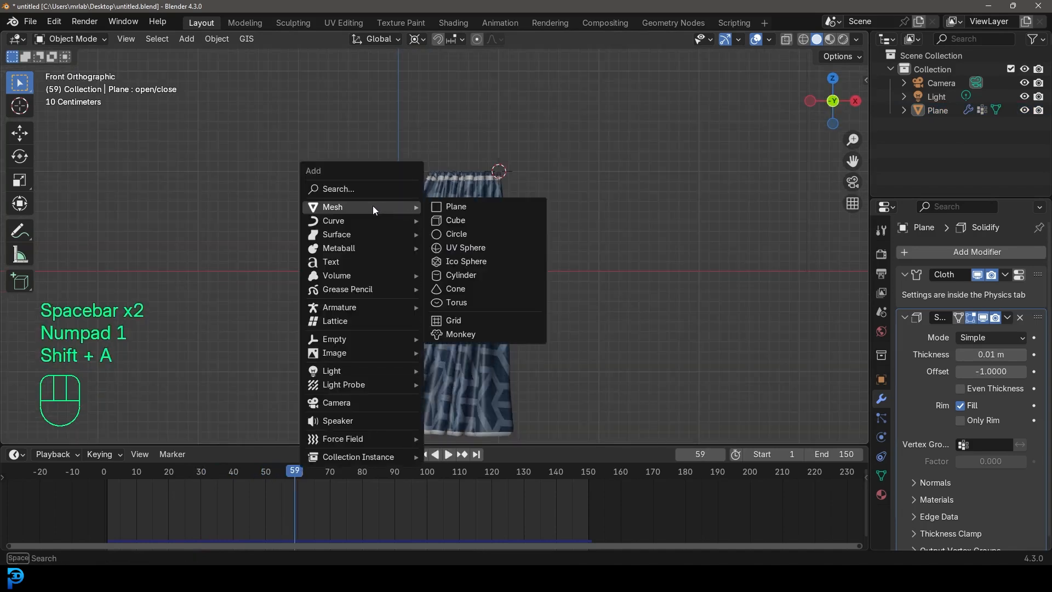
{"action": "left_click", "coordinate": [463, 223]}
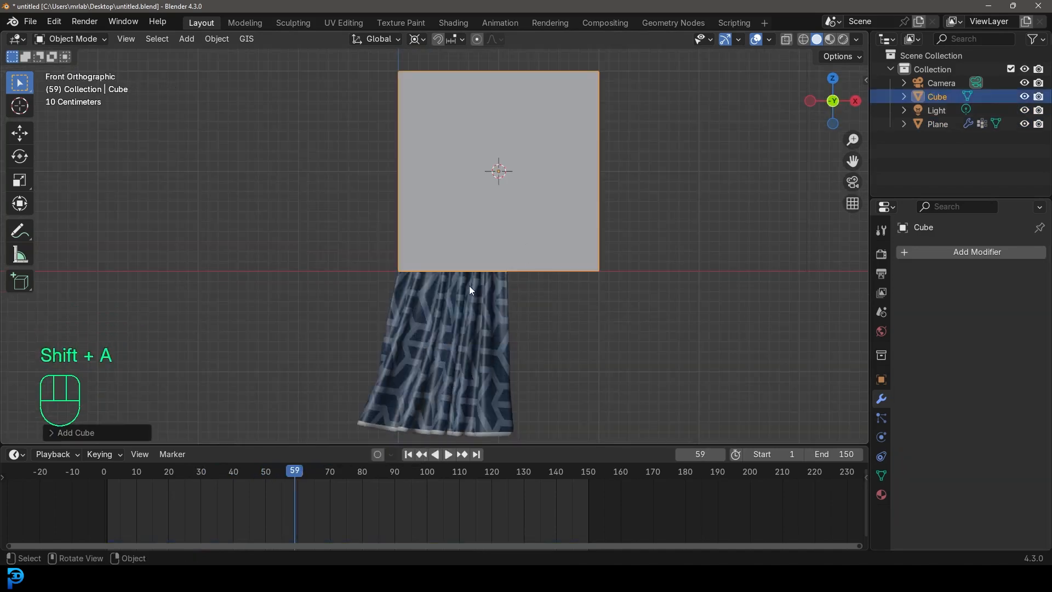
Rewind the animation to frame 0 and move the cube along X until it lines up with the flat curtain's width.
{"action": "left_click_drag", "start_coordinate": [328, 488], "coordinate": [84, 504]}
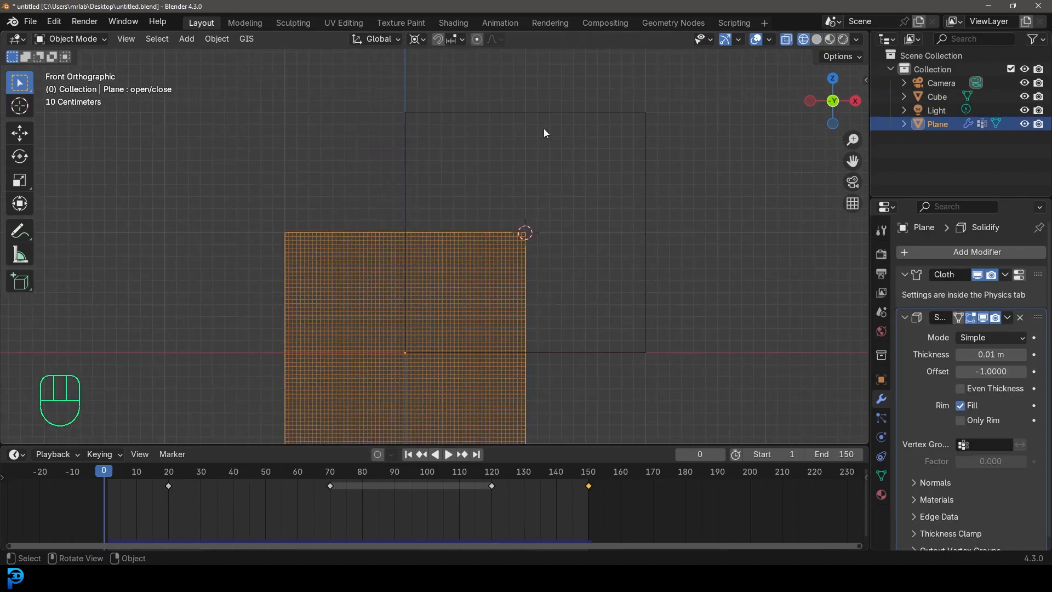
{"action": "left_click", "coordinate": [530, 110]}
{"action": "key", "text": "z"}
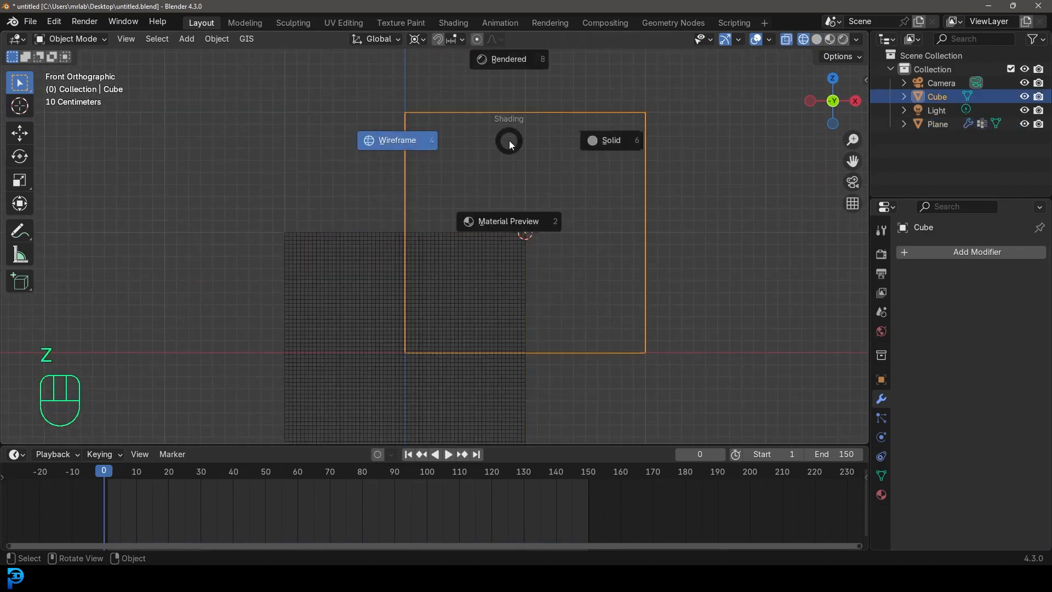
{"action": "key", "text": "g"}
{"action": "key", "text": "x"}
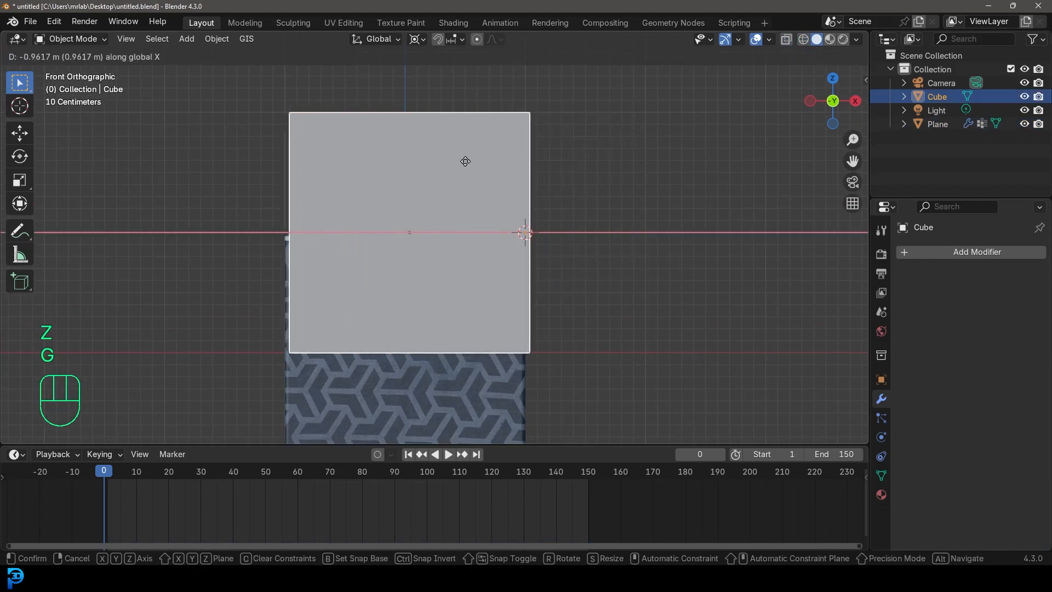
{"action": "left_click", "coordinate": [462, 161]}
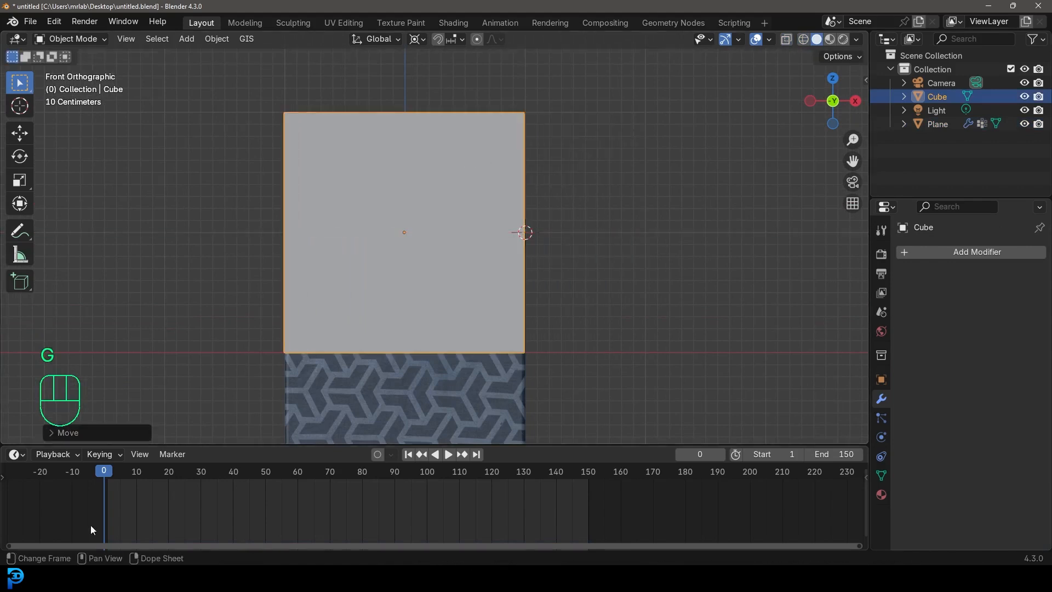
Flatten the cube along Z to a factor of about 0.15 across the curtain's top edge.
{"action": "key", "text": "s"}
{"action": "key", "text": "z"}
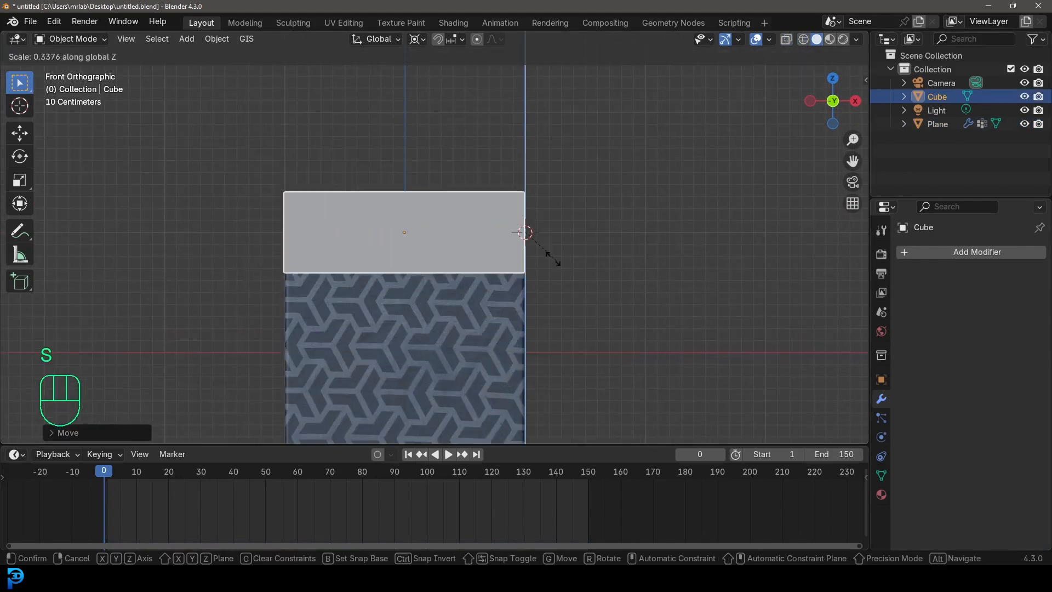
{"action": "right_click", "coordinate": [513, 249]}
{"action": "key", "text": "s"}
{"action": "key", "text": "z"}
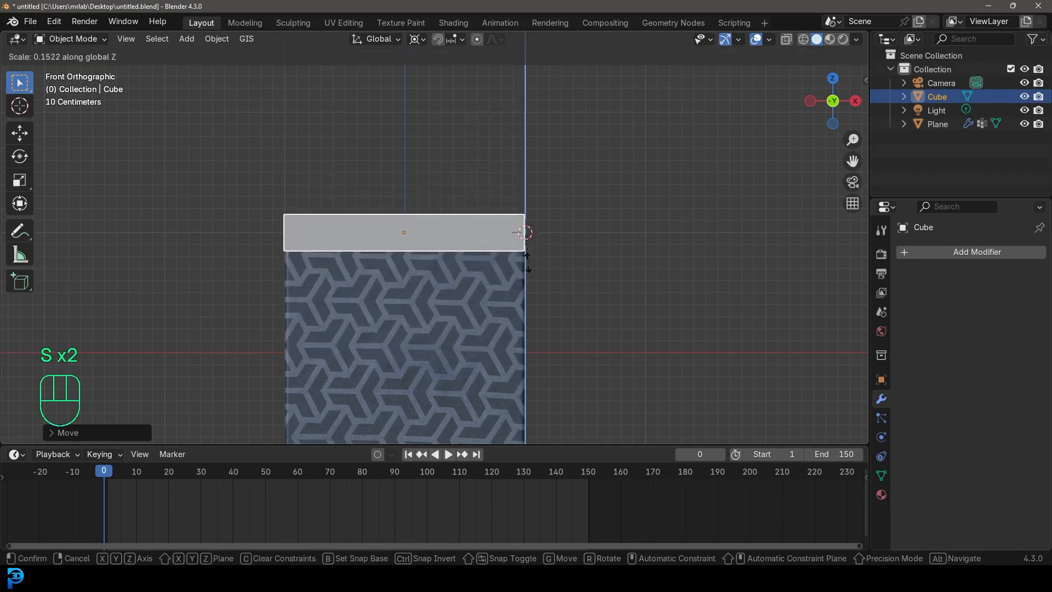
{"action": "left_click", "coordinate": [530, 262]}
Switch the transform pivot to Median Point and scale the box along Z to about half its height.
{"action": "left_click", "coordinate": [414, 40]}
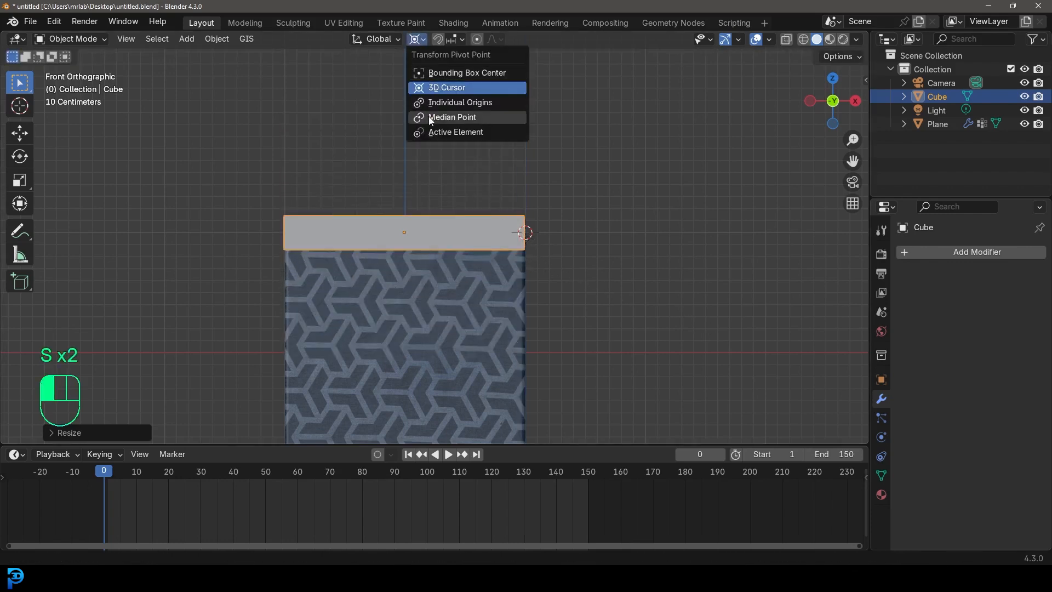
{"action": "left_click", "coordinate": [458, 117]}
{"action": "key", "text": "s"}
{"action": "key", "text": "z"}
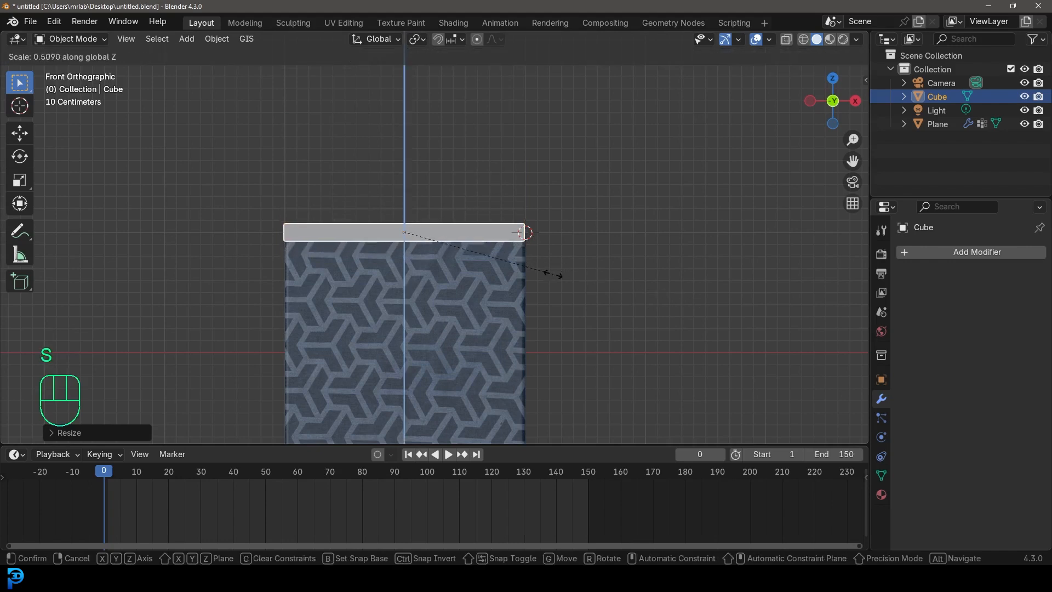
{"action": "left_click", "coordinate": [544, 269]}
Narrow the box along Y to a factor of about 0.09, forming a slim rail over the curtain.
{"action": "middle_click_drag", "start_coordinate": [634, 215], "coordinate": [477, 245]}
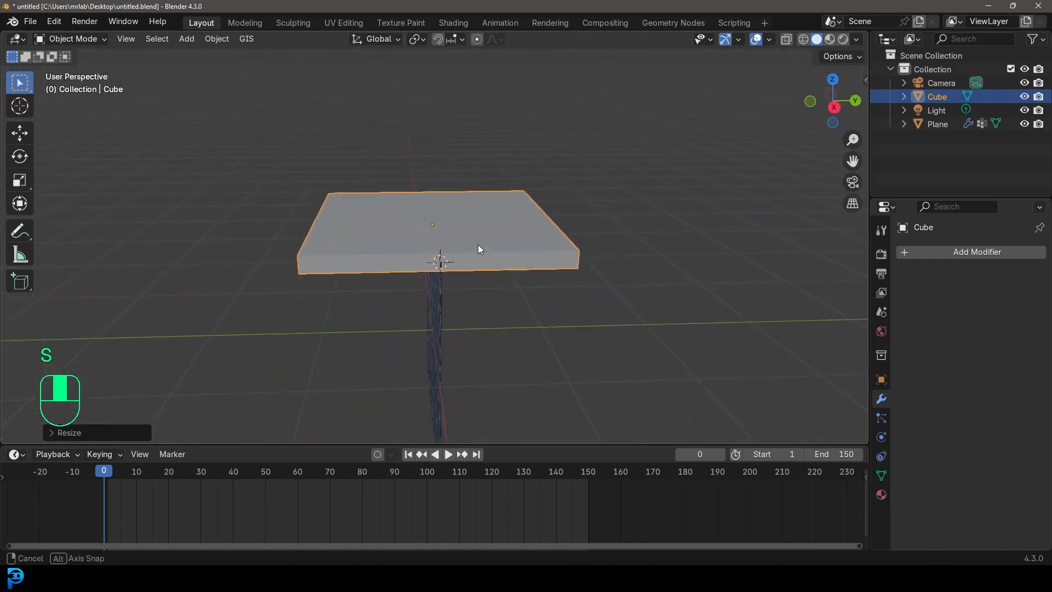
{"action": "key", "text": "s"}
{"action": "key", "text": "y"}
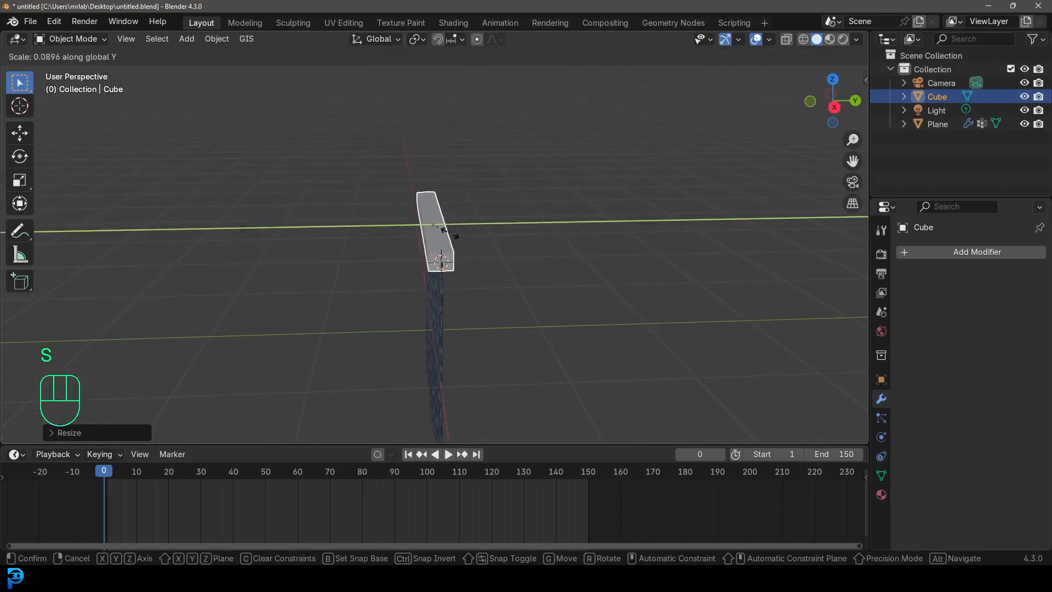
{"action": "left_click", "coordinate": [442, 230]}
{"action": "middle_click_drag", "start_coordinate": [466, 268], "coordinate": [468, 209]}
{"action": "scroll", "coordinate": [469, 215], "scroll_direction": "up", "scroll_amount": 3}
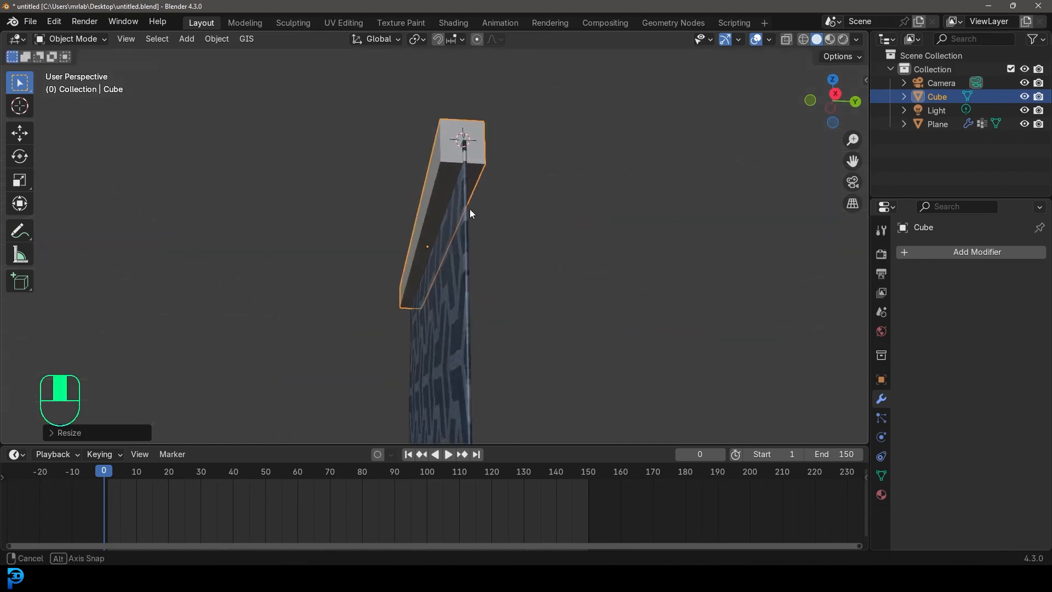
{"action": "scroll", "coordinate": [469, 206], "scroll_direction": "up", "scroll_amount": 2}
Enter Edit Mode on the rail and add two evenly spaced lengthwise loop cuts without sliding them.
{"action": "key", "text": "Tab"}
{"action": "middle_click_drag", "start_coordinate": [469, 146], "coordinate": [447, 201], "text": "shift"}
{"action": "left_click", "coordinate": [126, 38]}
{"action": "middle_click_drag", "start_coordinate": [394, 230], "coordinate": [395, 142]}
{"action": "key", "text": "alt+a"}
{"action": "key", "text": "ctrl+r"}
{"action": "scroll", "coordinate": [395, 103], "scroll_direction": "up", "scroll_amount": 1}
{"action": "left_click", "coordinate": [397, 103]}
{"action": "right_click", "coordinate": [514, 176]}
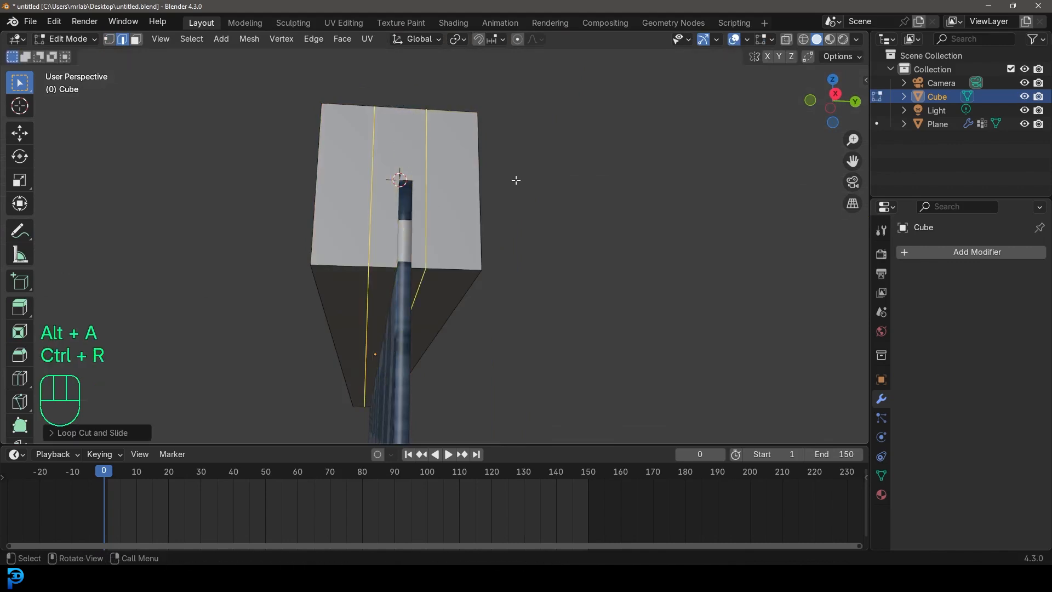
Spread the two loop cuts apart along Y by a factor of about 2.07, towards the rail's outer sides.
{"action": "key", "text": "s"}
{"action": "right_click", "coordinate": [611, 221]}
{"action": "key", "text": "s"}
{"action": "key", "text": "y"}
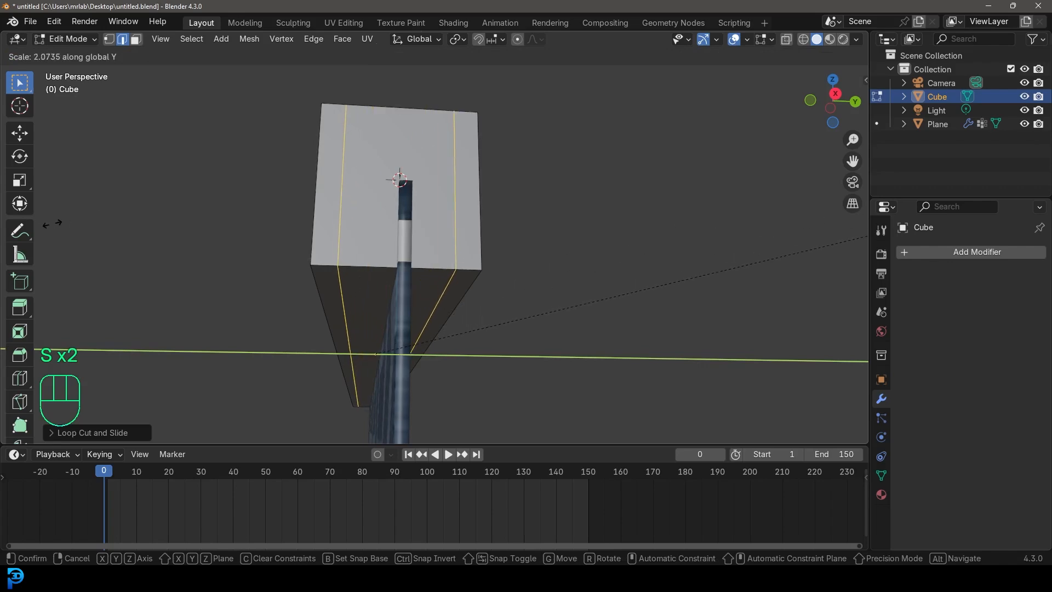
{"action": "left_click", "coordinate": [67, 224]}
{"action": "mouse_move", "coordinate": [526, 282]}
{"action": "middle_mouse_down"}
{"action": "mouse_move", "coordinate": [611, 284]}
{"action": "mouse_move", "coordinate": [510, 287]}
{"action": "middle_mouse_up"}
Hollow out the rail by applying Extrude Manifold to its middle underside face, about 0.11 m up into the box.
{"action": "left_click", "coordinate": [133, 41]}
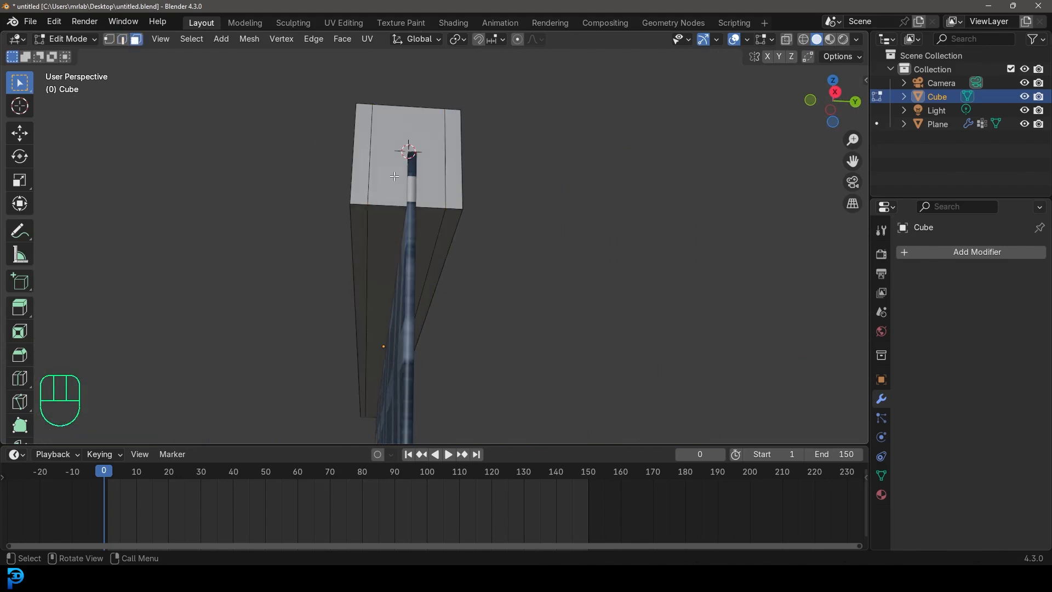
{"action": "left_click", "coordinate": [410, 235]}
{"action": "middle_click_drag", "start_coordinate": [410, 236], "coordinate": [440, 237]}
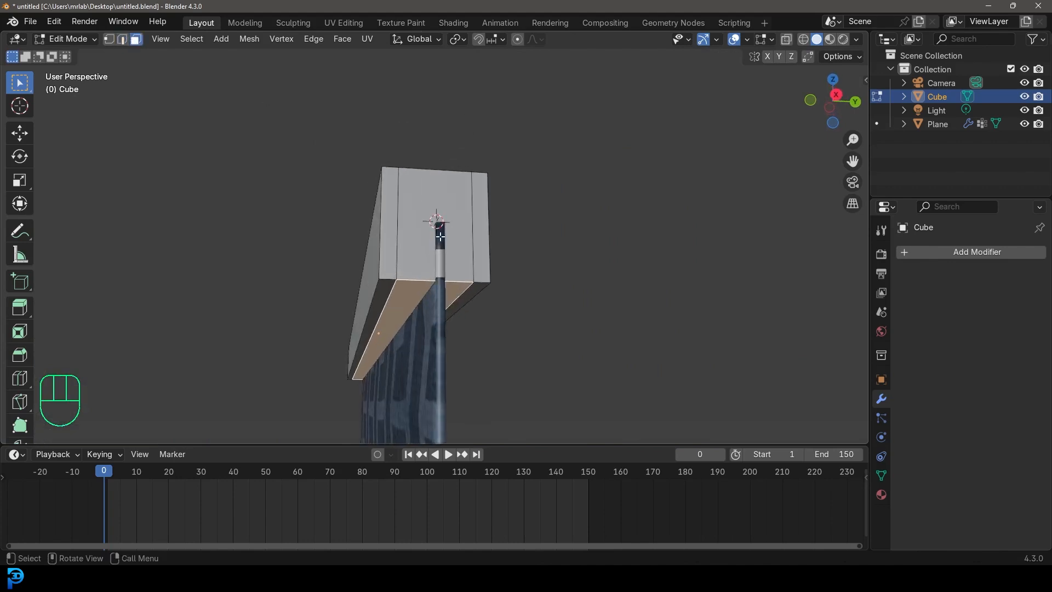
{"action": "key", "text": "F3"}
{"action": "type", "text": "XTRUDE"}
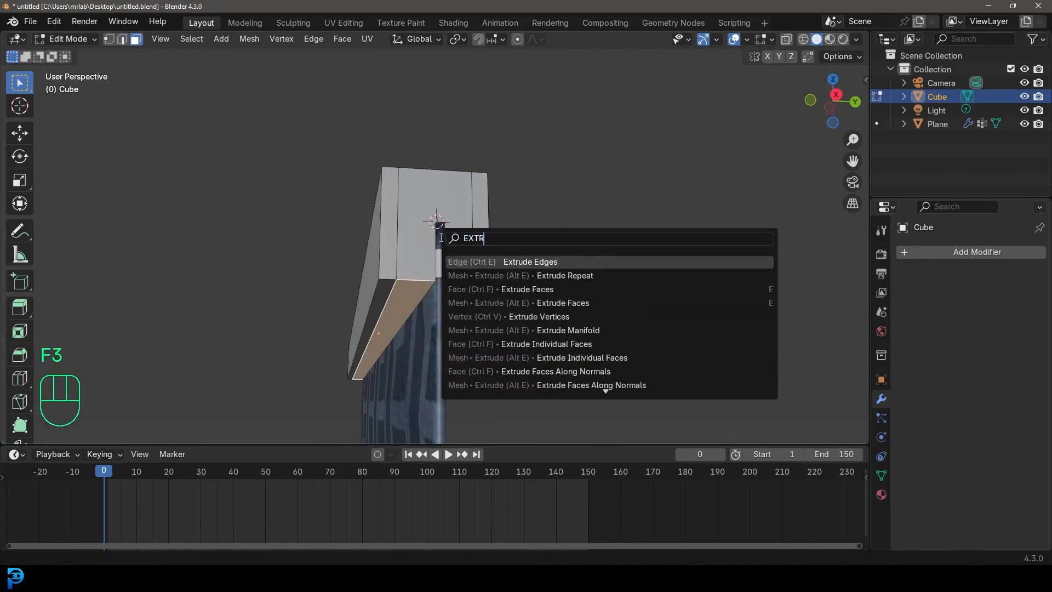
{"action": "left_click", "coordinate": [589, 330]}
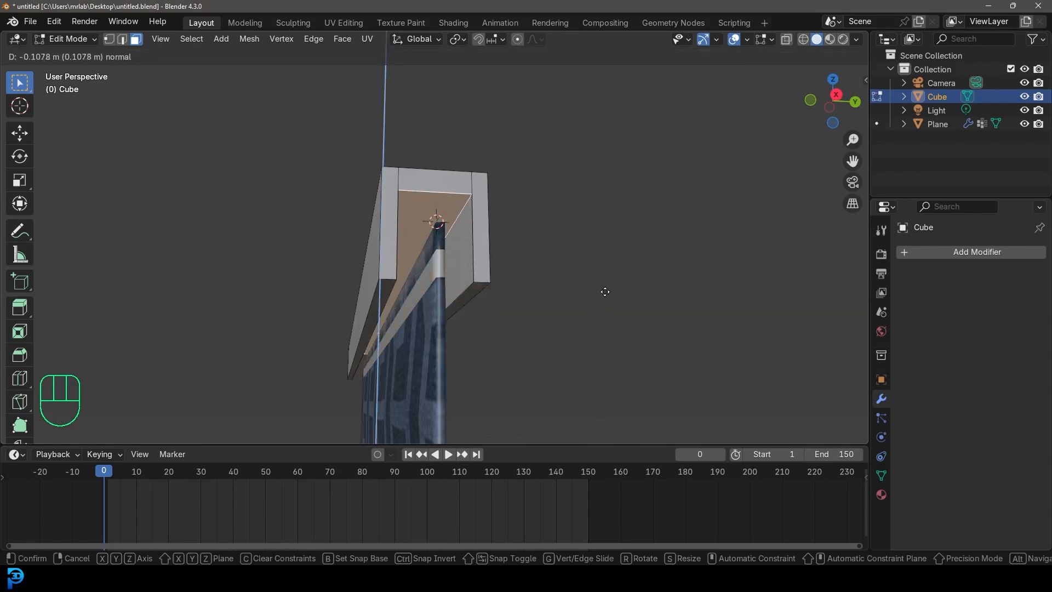
{"action": "middle_click_drag", "start_coordinate": [607, 290], "coordinate": [503, 272], "text": "alt"}
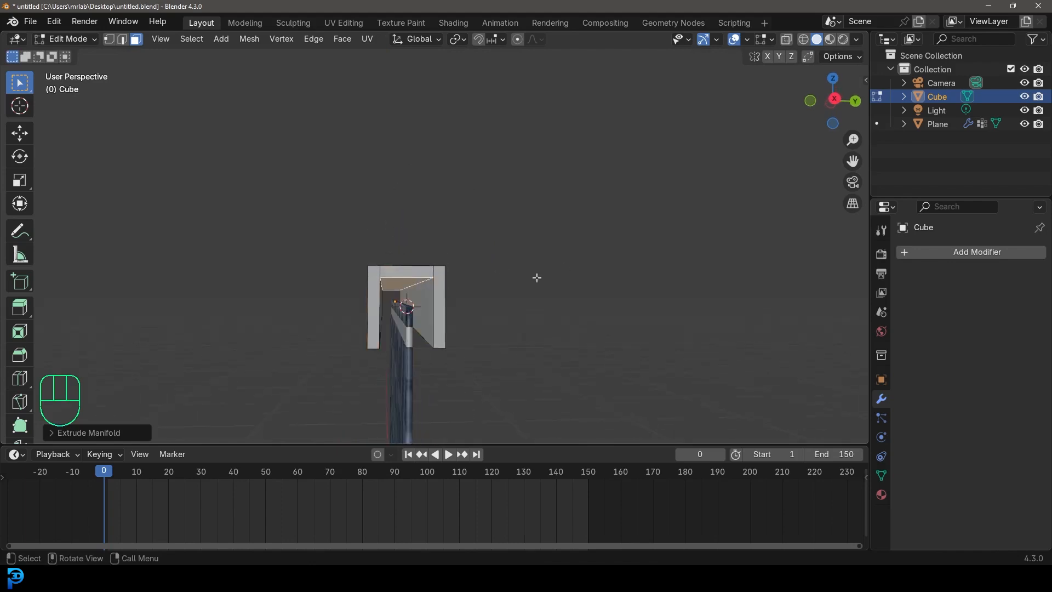
Scale the whole rail mesh, lengthen it slightly along X past the curtain's edges, and return to Object Mode.
{"action": "key", "text": "s"}
{"action": "left_click", "coordinate": [554, 282]}
{"action": "middle_click_drag", "start_coordinate": [552, 282], "coordinate": [673, 299]}
{"action": "middle_click_drag", "start_coordinate": [327, 320], "coordinate": [343, 313]}
{"action": "key", "text": "s"}
{"action": "key", "text": "x"}
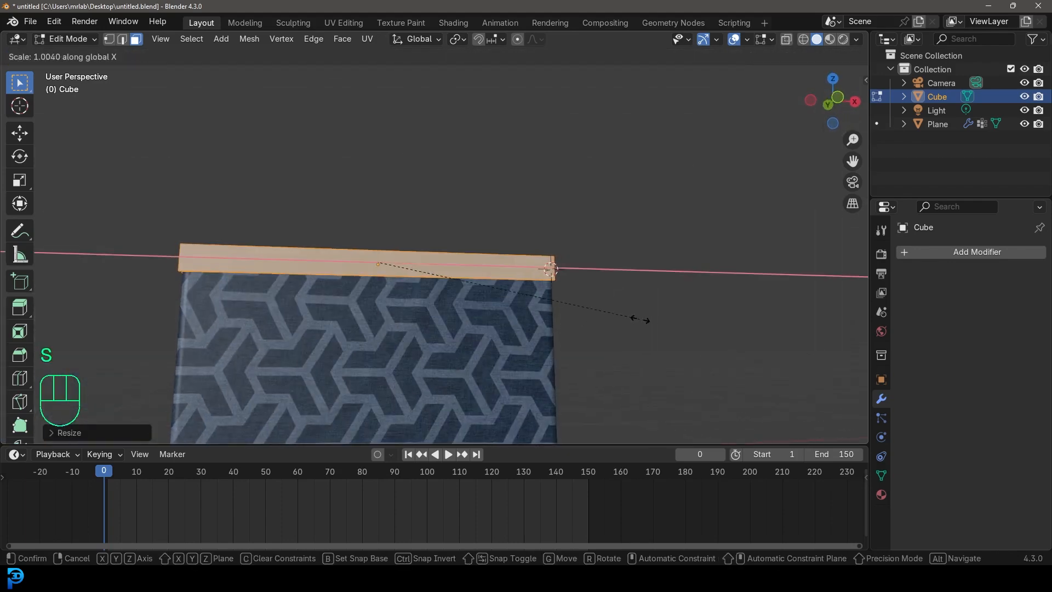
{"action": "left_click", "coordinate": [650, 318]}
{"action": "scroll", "coordinate": [581, 303], "scroll_direction": "down", "scroll_amount": 2}
{"action": "middle_click_drag", "start_coordinate": [579, 303], "coordinate": [533, 300]}
{"action": "left_click", "coordinate": [76, 40]}
{"action": "left_click", "coordinate": [66, 50]}
Set the animation's start frame to 28 and scrub the timeline to frame 150 and back to about frame 30.
{"action": "middle_click_drag", "start_coordinate": [477, 179], "coordinate": [507, 320]}
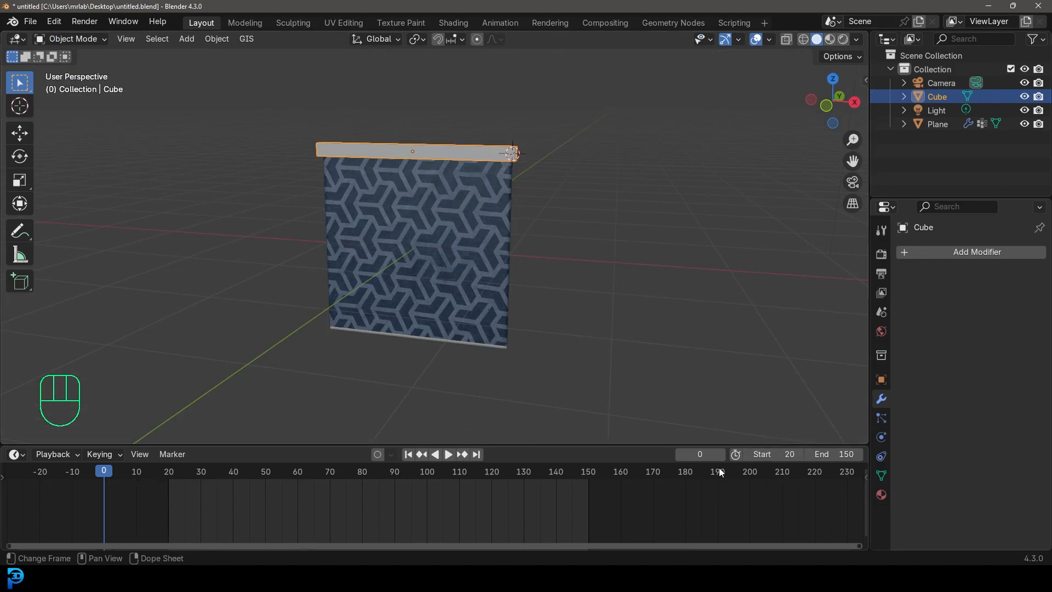
{"action": "left_click_drag", "start_coordinate": [152, 482], "coordinate": [167, 498]}
{"action": "middle_click_drag", "start_coordinate": [386, 260], "coordinate": [397, 260]}
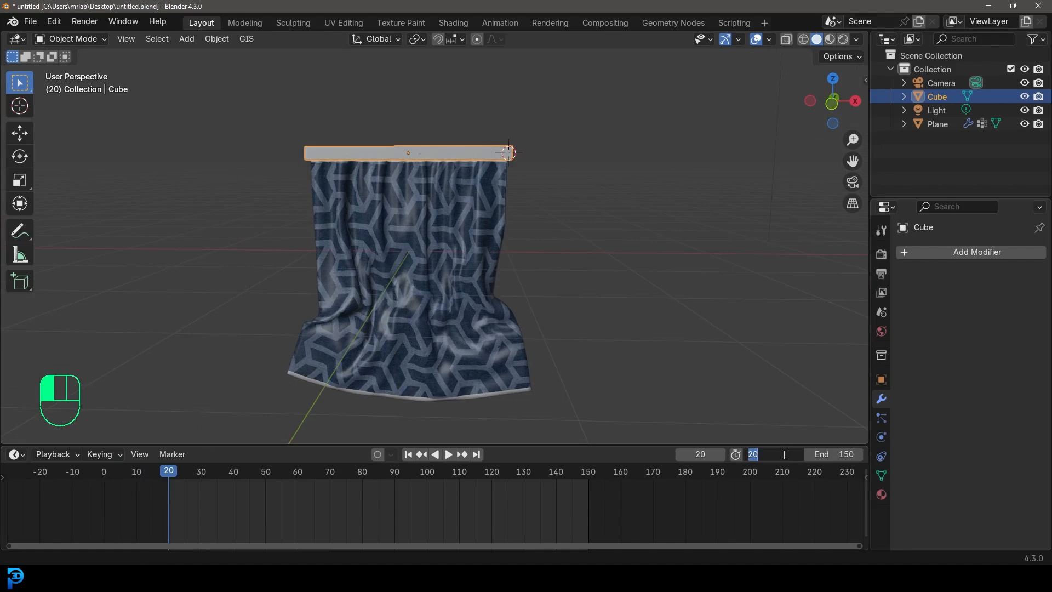
{"action": "key", "text": "shift+Left"}
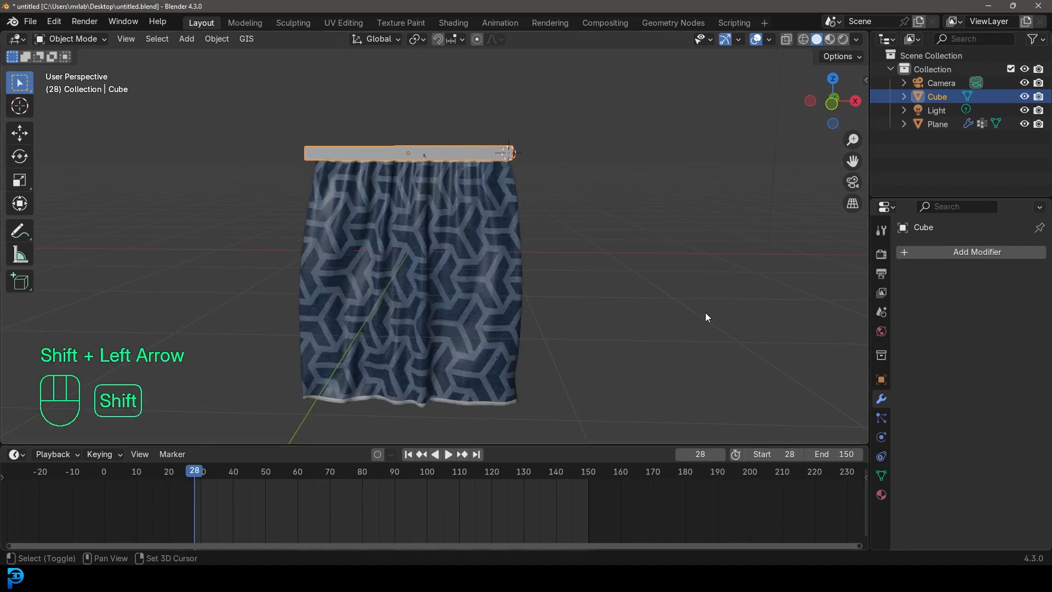
{"action": "left_click_drag", "start_coordinate": [221, 469], "coordinate": [587, 508]}
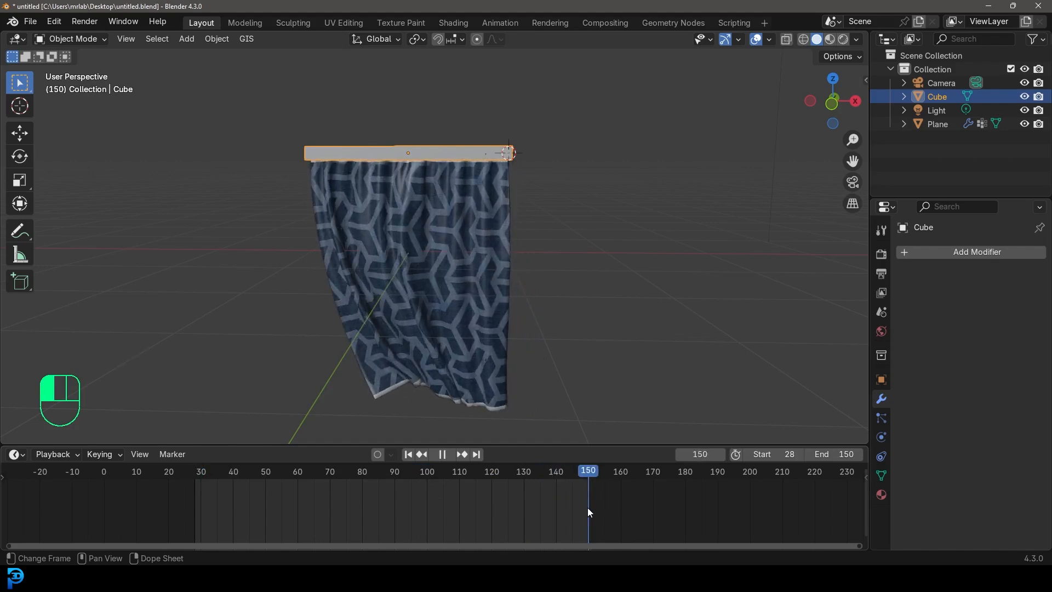
{"action": "left_click_drag", "start_coordinate": [406, 473], "coordinate": [201, 475]}
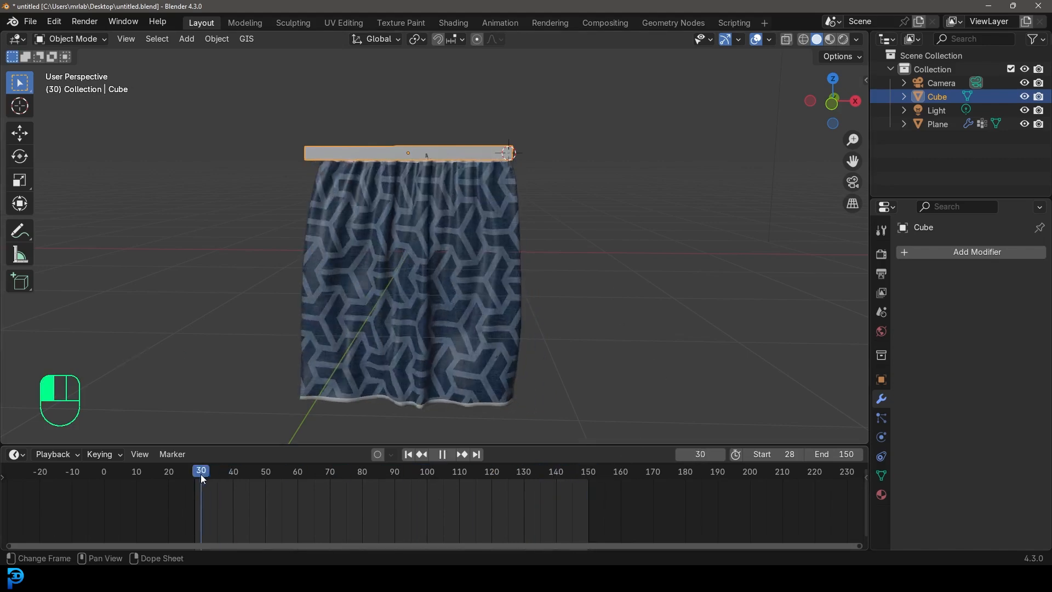
Widen the rail along Y during playback so that it encloses the curtain folds that poke through.
{"action": "key", "text": "alt+a"}
{"action": "middle_click_drag", "start_coordinate": [533, 124], "coordinate": [531, 195]}
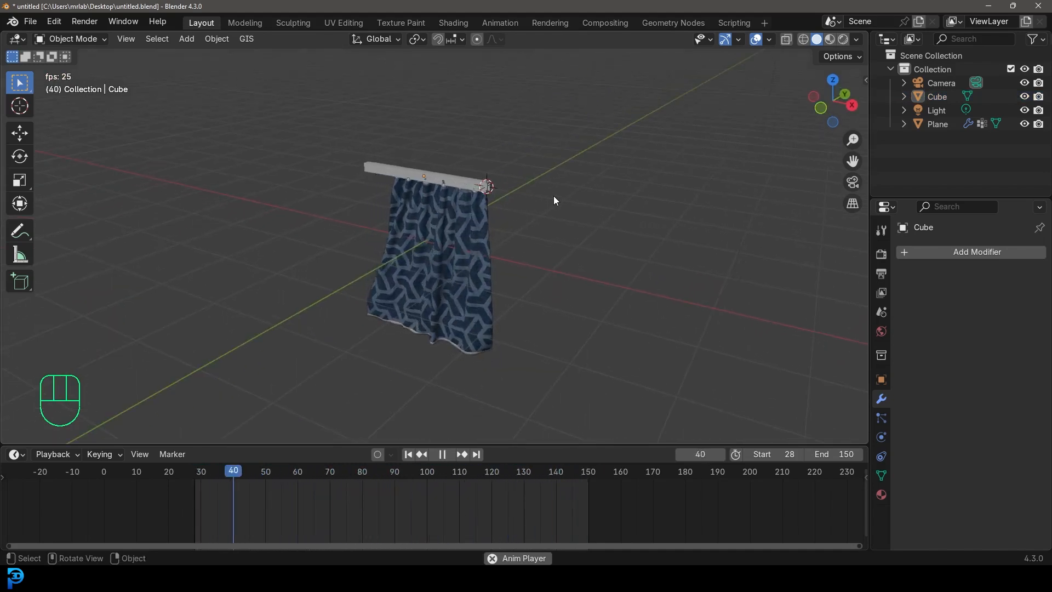
{"action": "left_click", "coordinate": [472, 178]}
{"action": "scroll", "coordinate": [610, 221], "scroll_direction": "up", "scroll_amount": 3}
{"action": "key", "text": "s"}
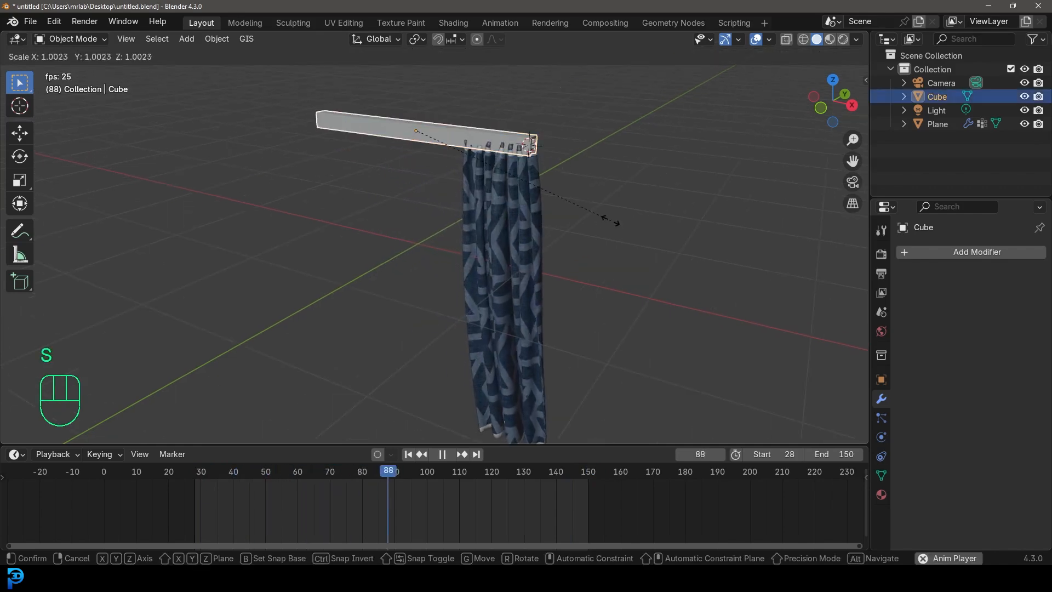
{"action": "key", "text": "y"}
{"action": "left_click", "coordinate": [644, 190]}
Deselect the rail and examine the playing curtain from the front and up close beneath the rail.
{"action": "key", "text": "alt+a"}
{"action": "middle_click_drag", "start_coordinate": [494, 239], "coordinate": [579, 226]}
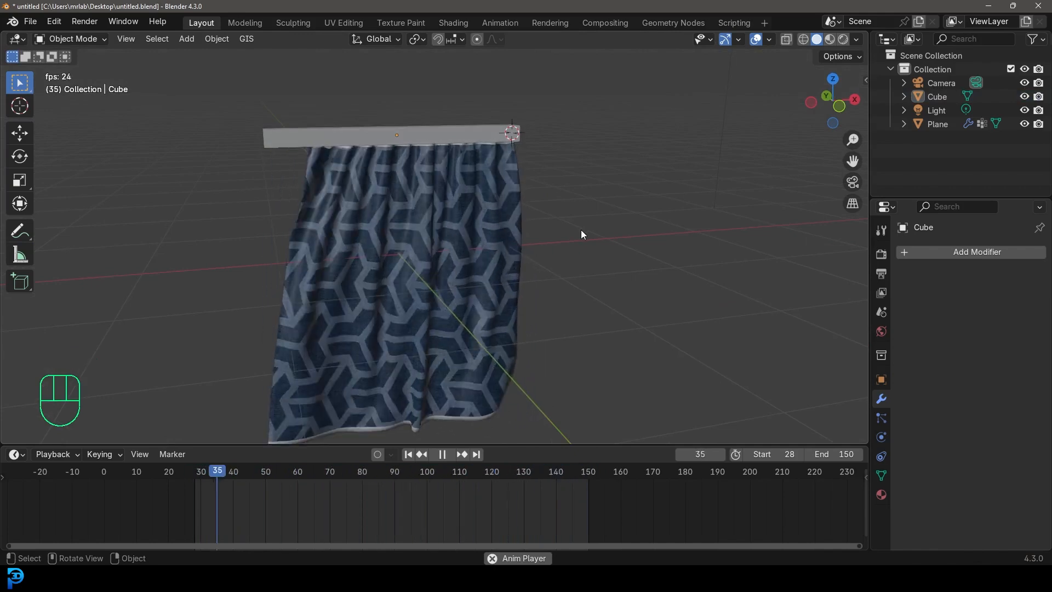
{"action": "middle_click_drag", "start_coordinate": [582, 234], "coordinate": [485, 193]}
{"action": "scroll", "coordinate": [485, 193], "scroll_direction": "up", "scroll_amount": 3}
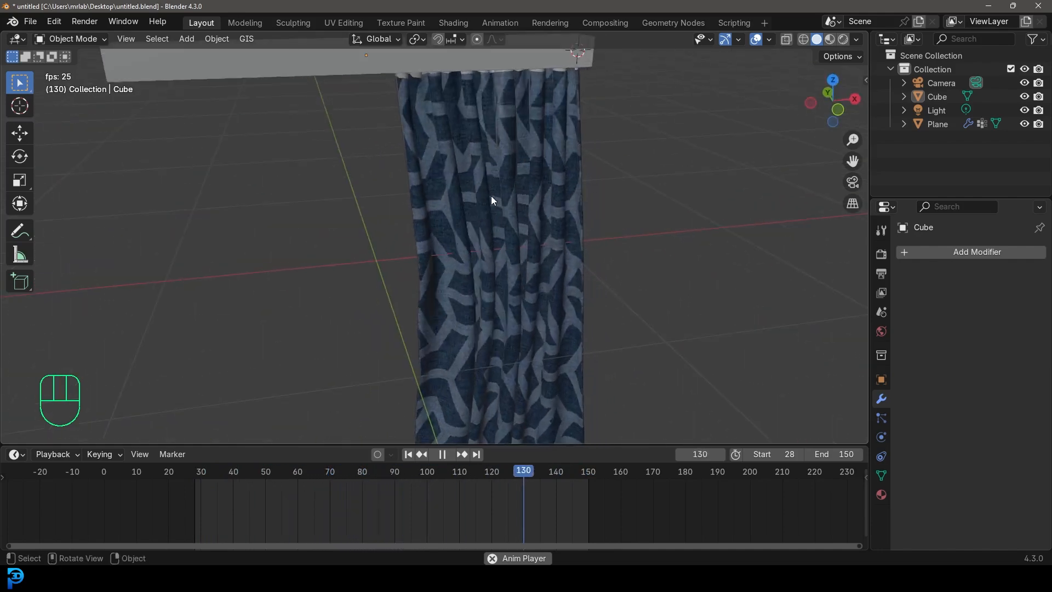